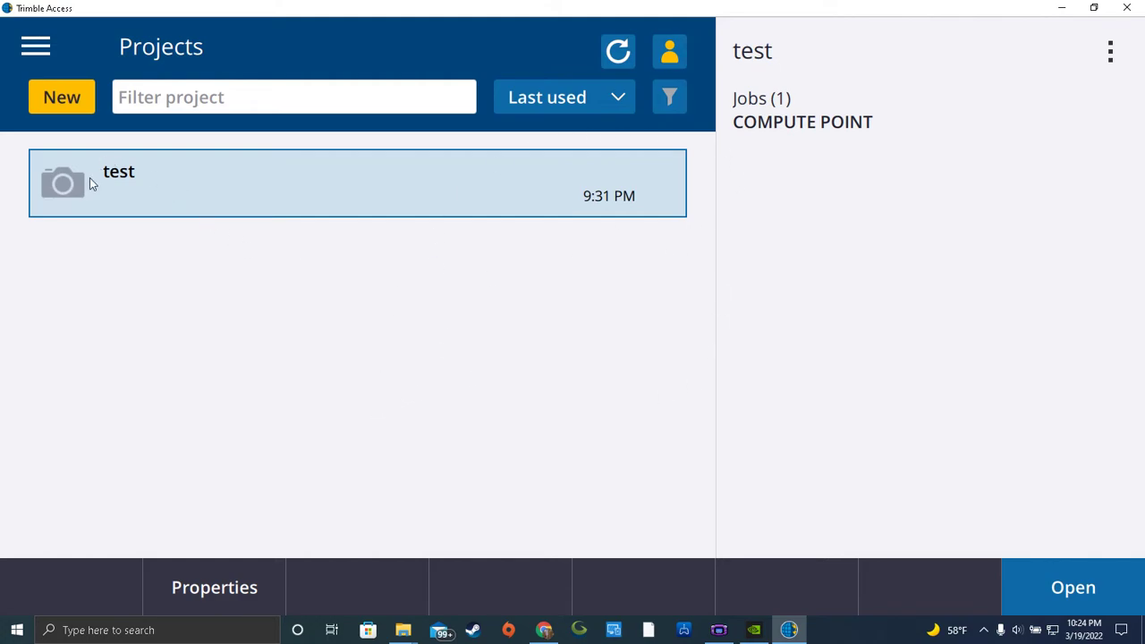
- Start a new job named testttt in the test project, using the US Survey Feet Scale Only template
{"action": "double_click", "coordinate": [197, 184]}
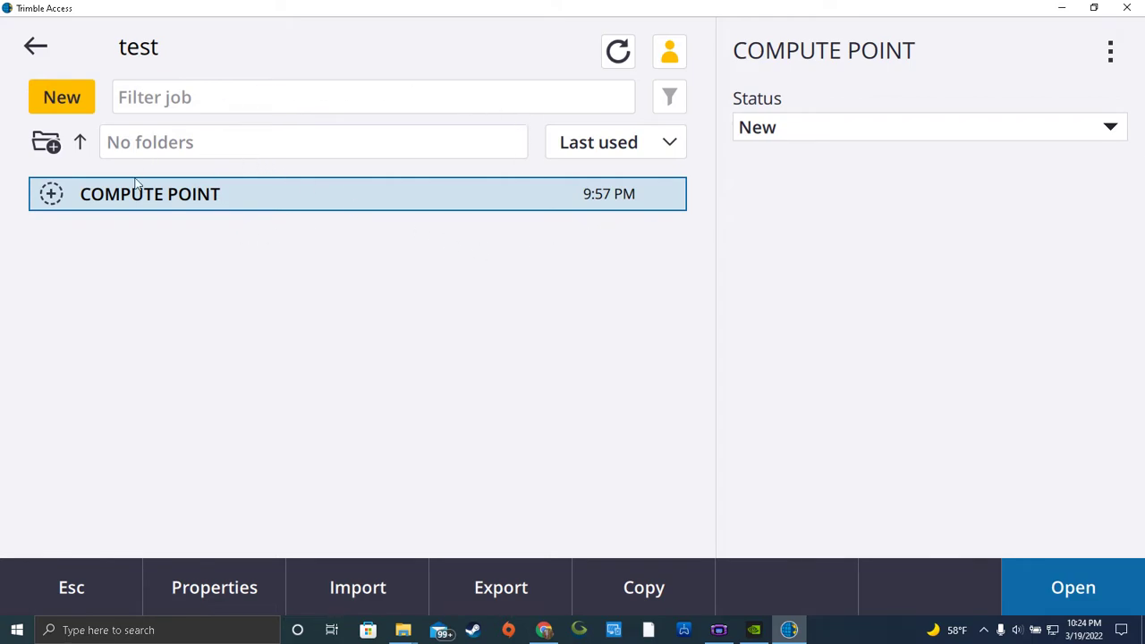
{"action": "left_click", "coordinate": [59, 98]}
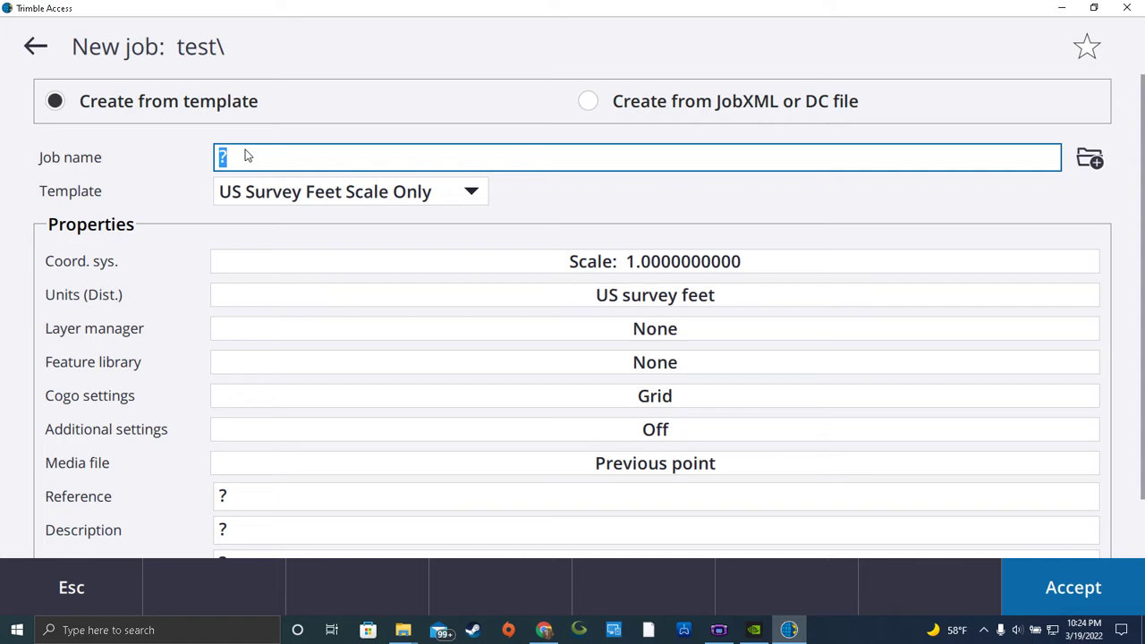
{"action": "type", "text": "t"}
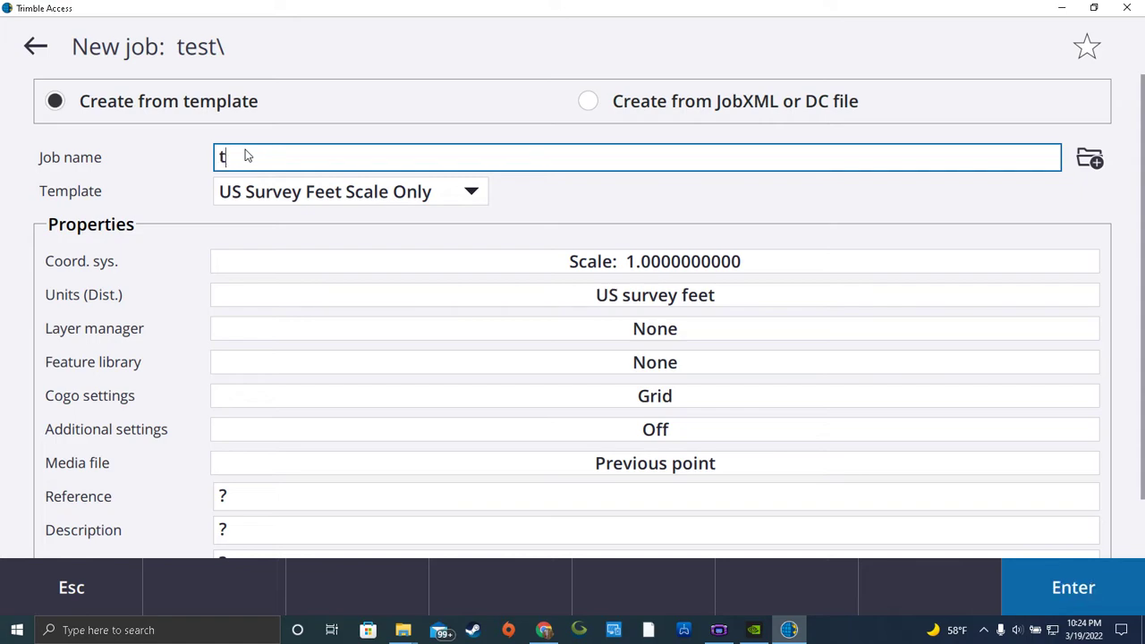
{"action": "type", "text": "estttt"}
{"action": "left_click", "coordinate": [472, 195]}
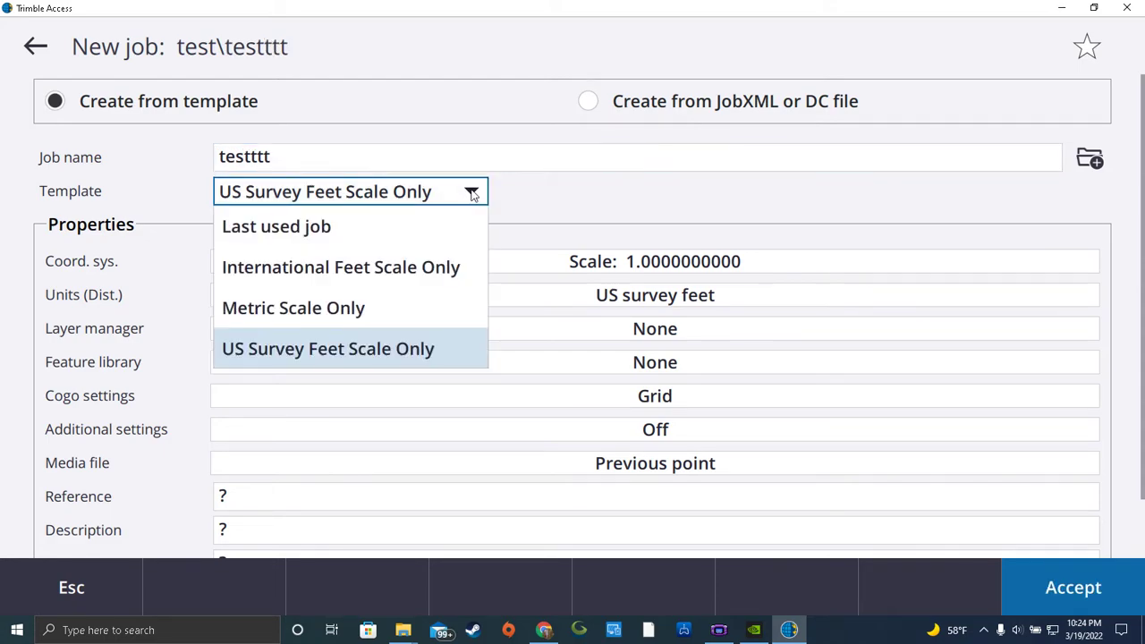
{"action": "left_click", "coordinate": [341, 357]}
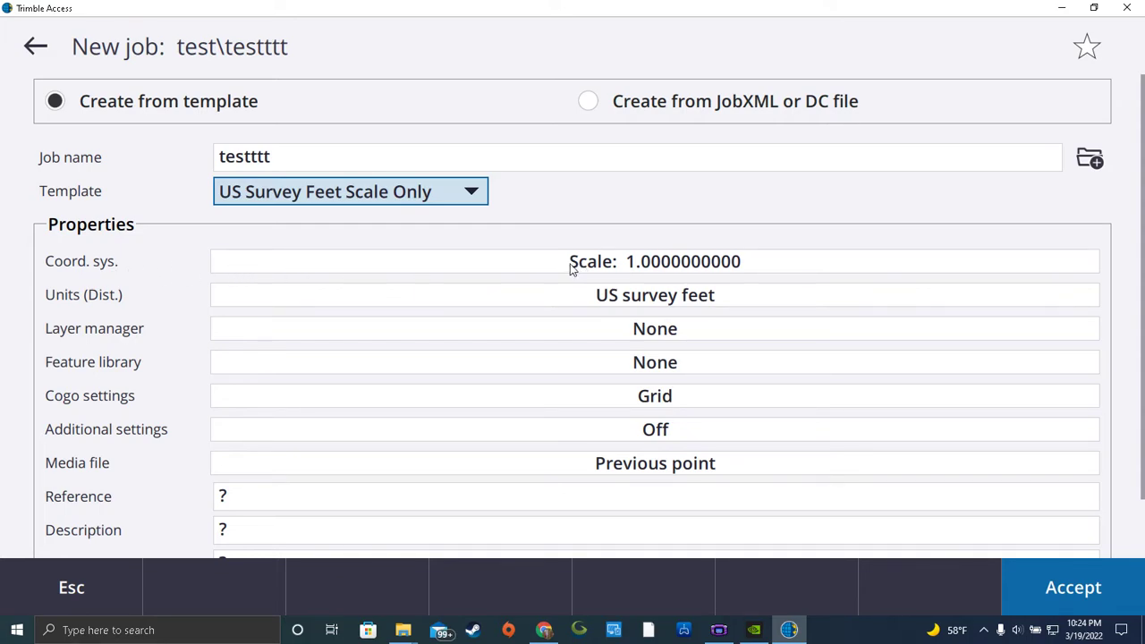
- Review the job's coordinate system options, accept the US survey feet units, and create the job
{"action": "left_click", "coordinate": [603, 269]}
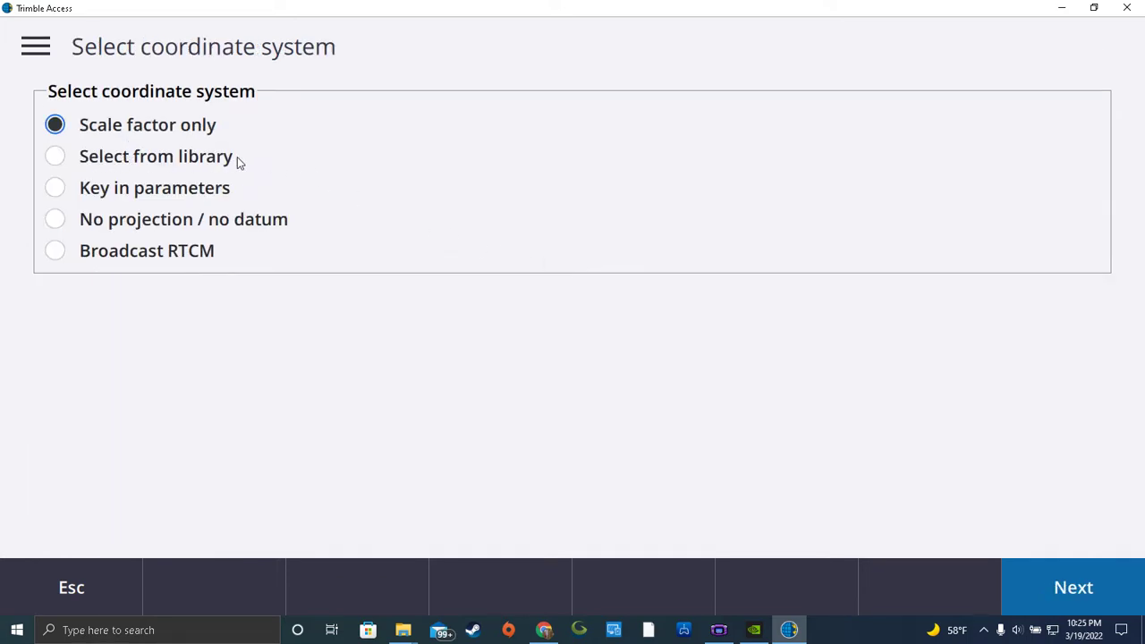
{"action": "left_click", "coordinate": [81, 586]}
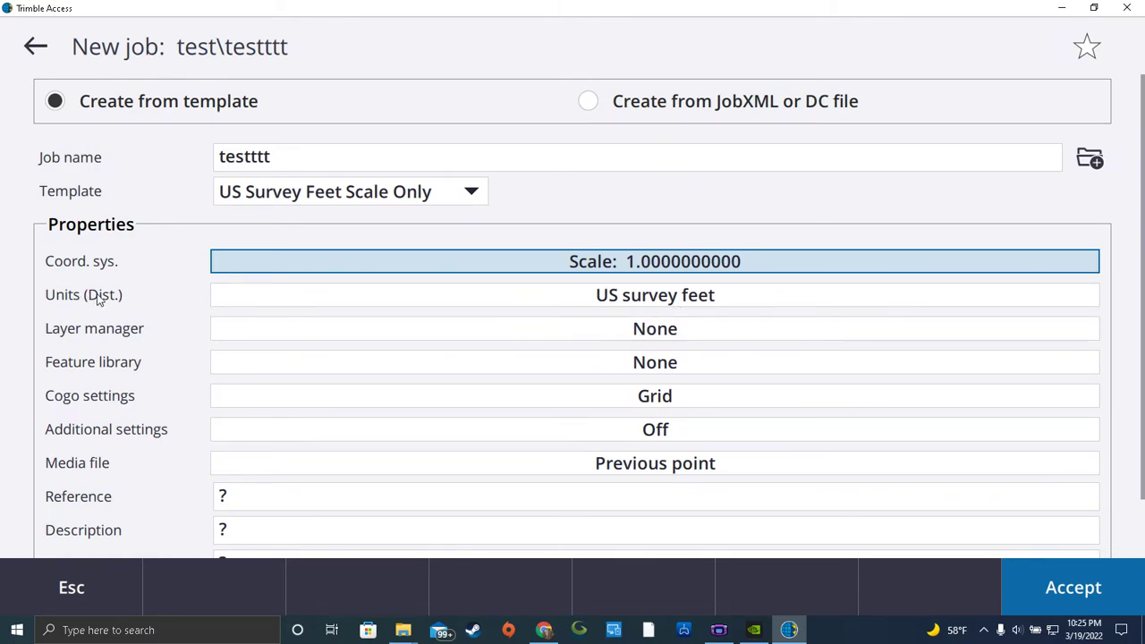
{"action": "left_click", "coordinate": [273, 298]}
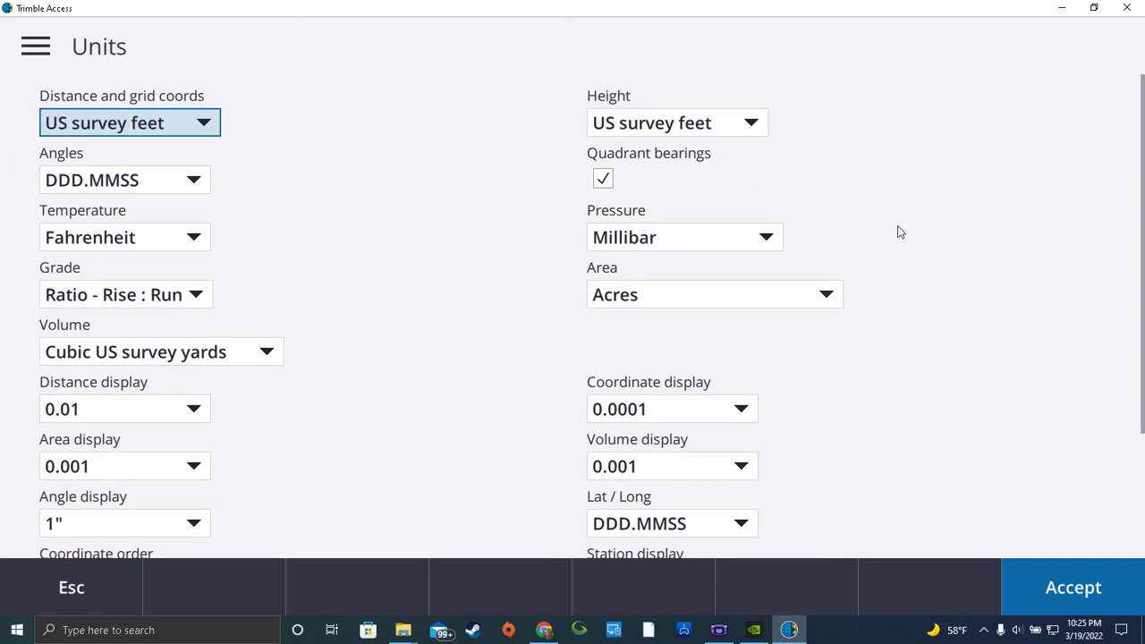
{"action": "left_click", "coordinate": [1051, 595]}
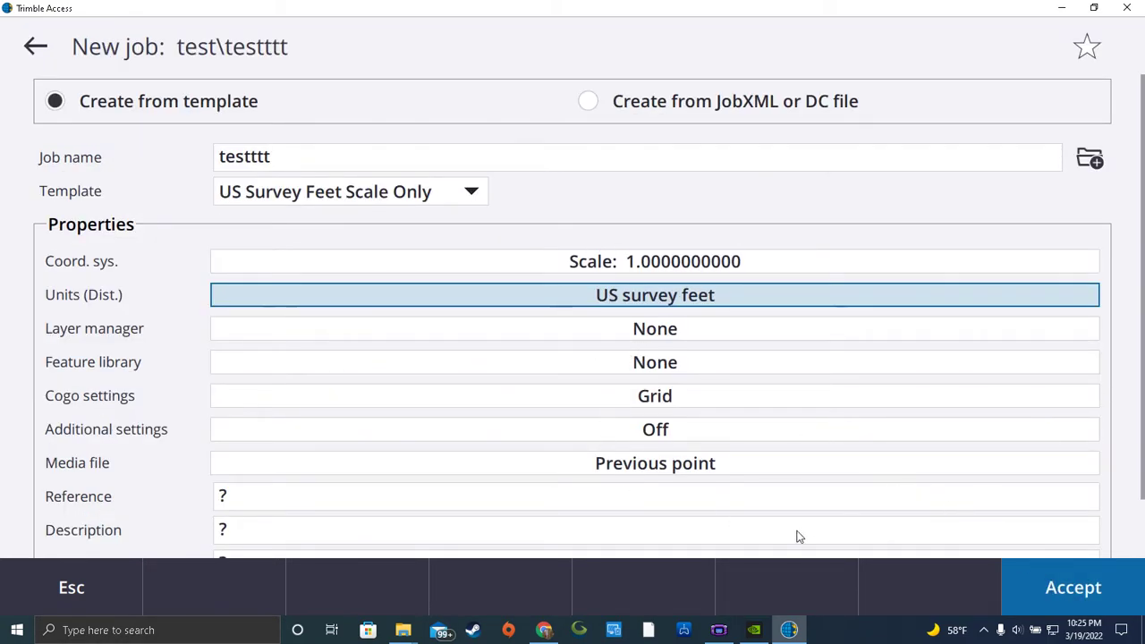
{"action": "left_click", "coordinate": [1057, 586]}
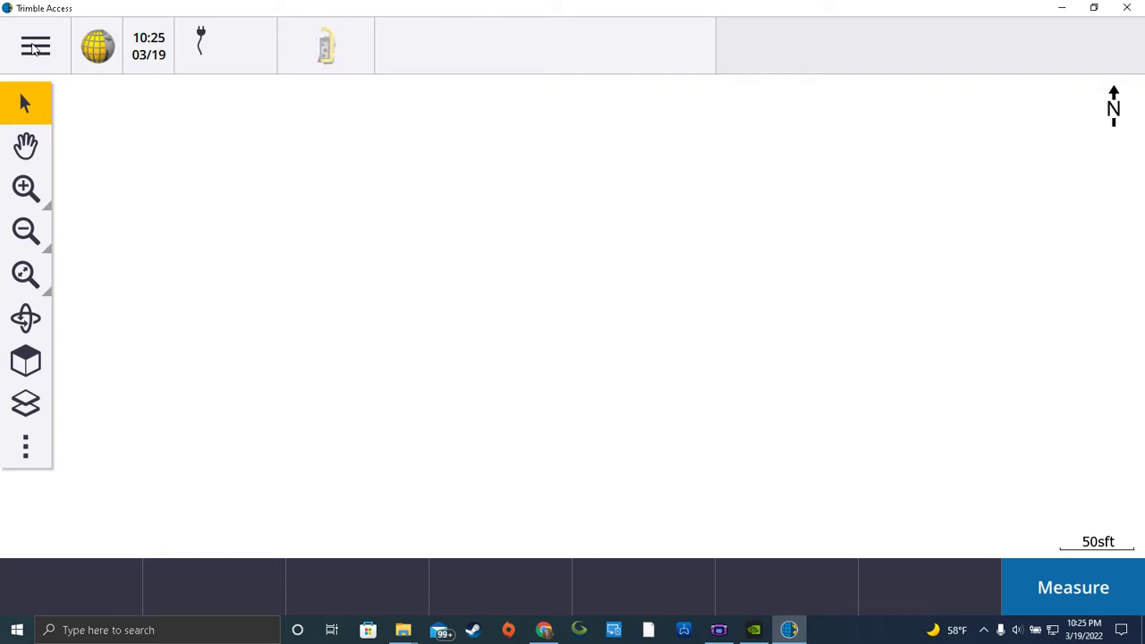
- Start keying in a new point named 100 with the code CALC
{"action": "left_click", "coordinate": [34, 47]}
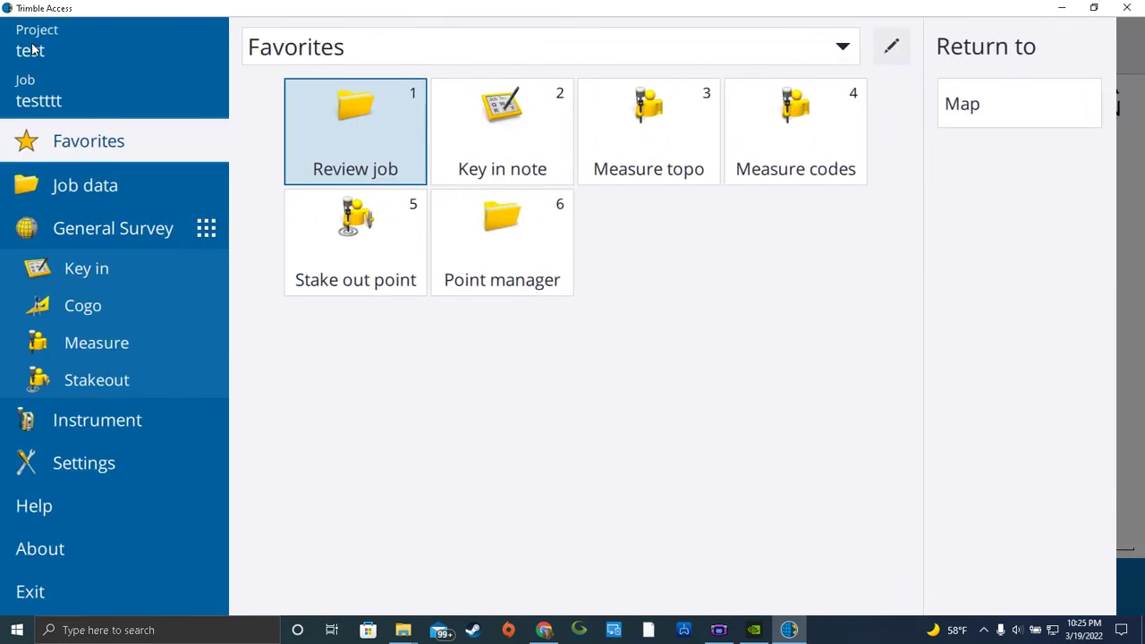
{"action": "left_click", "coordinate": [80, 272]}
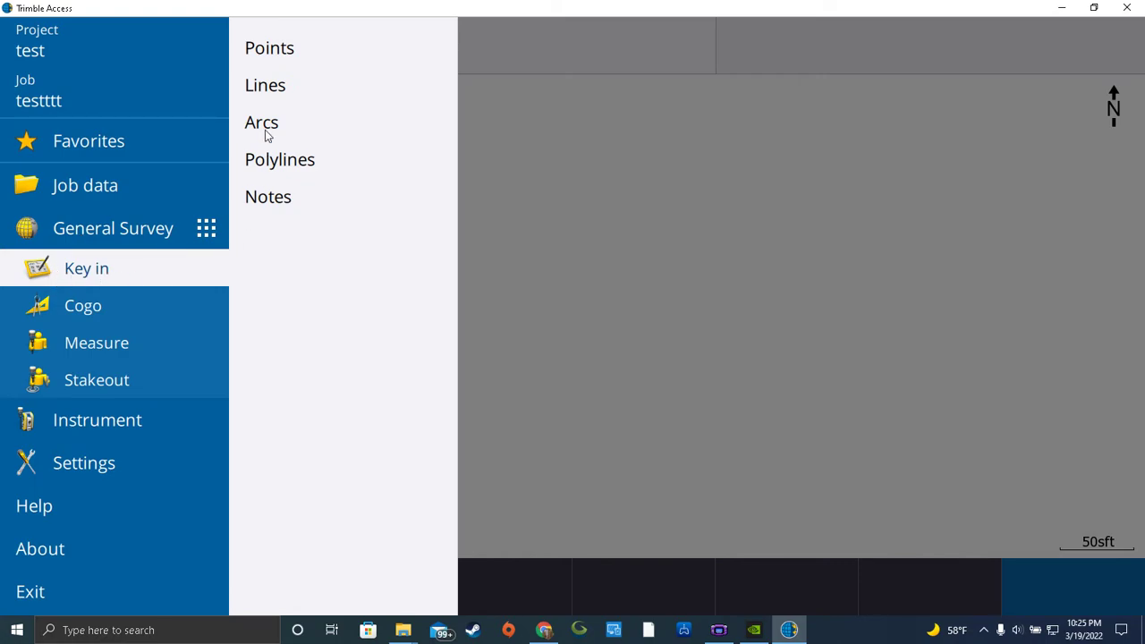
{"action": "left_click", "coordinate": [277, 49]}
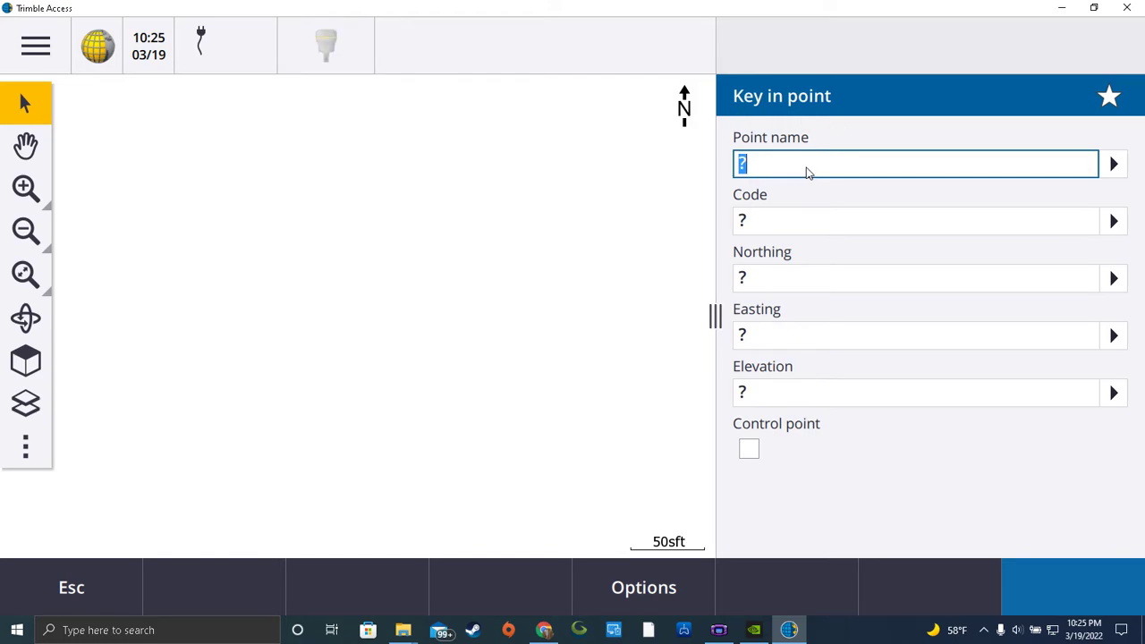
{"action": "type", "text": "100"}
{"action": "key", "text": "Tab"}
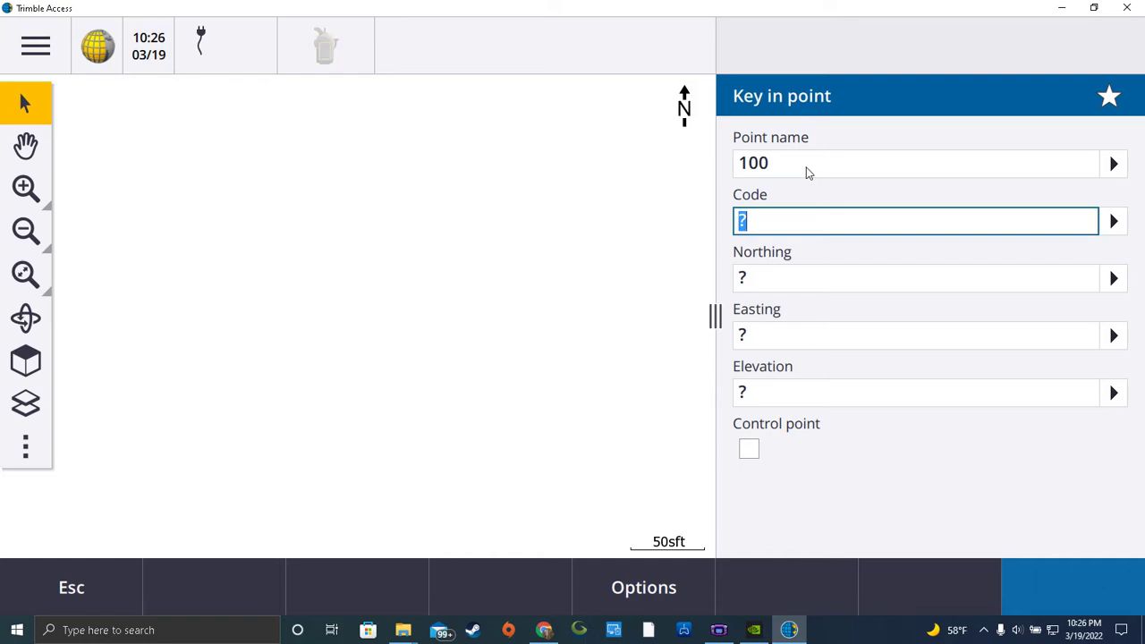
{"action": "type", "text": "cal"}
{"action": "key", "text": "BackSpace"}
{"action": "key", "text": "BackSpace"}
{"action": "key", "text": "BackSpace"}
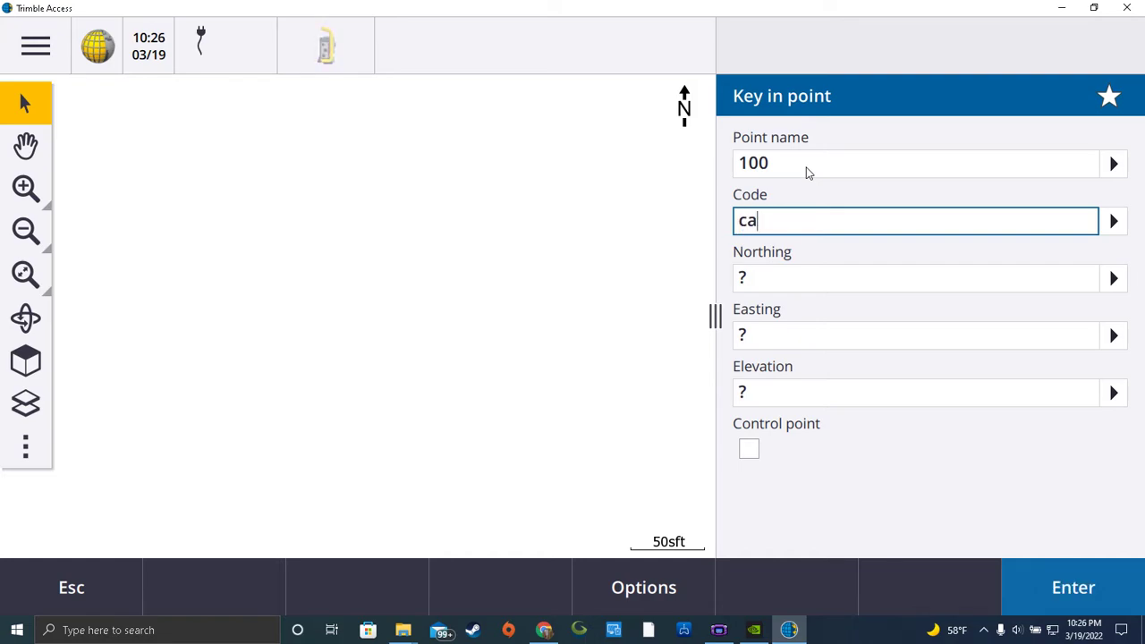
{"action": "type", "text": "CALC"}
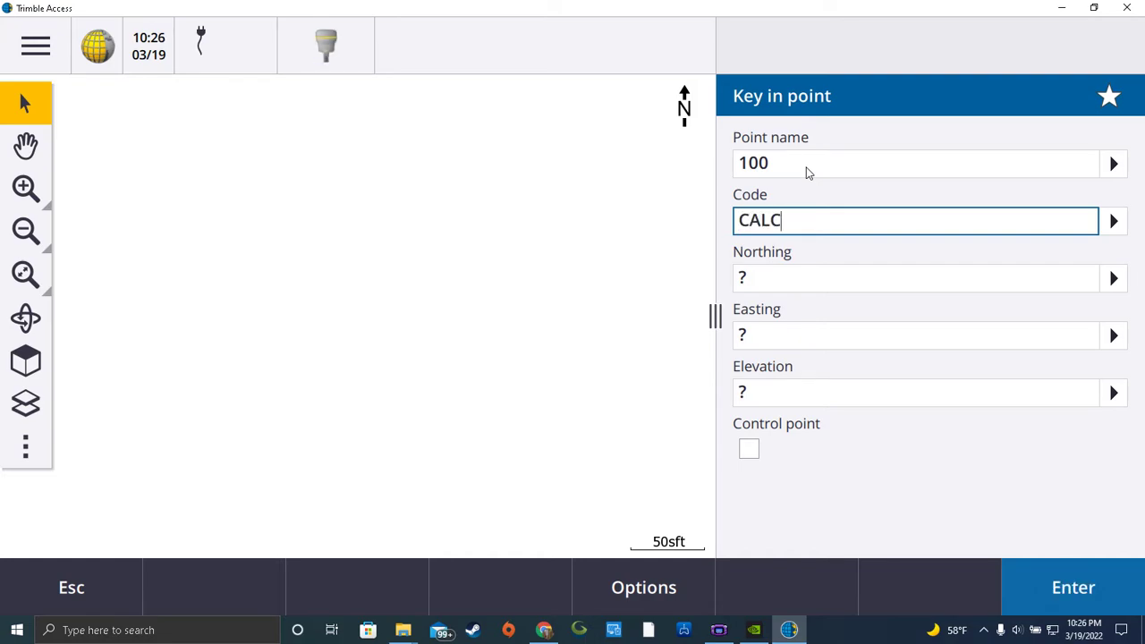
{"action": "key", "text": "Tab"}
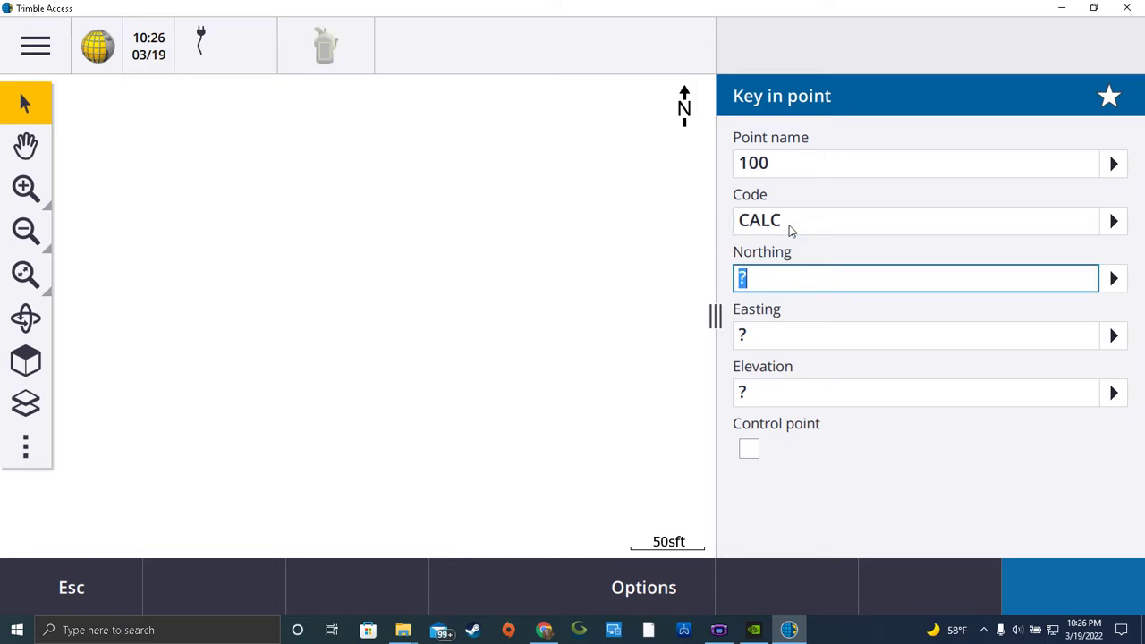
- Give point 100 northing 5000, easting 5000 and elevation 100, and store it
{"action": "type", "text": "5000"}
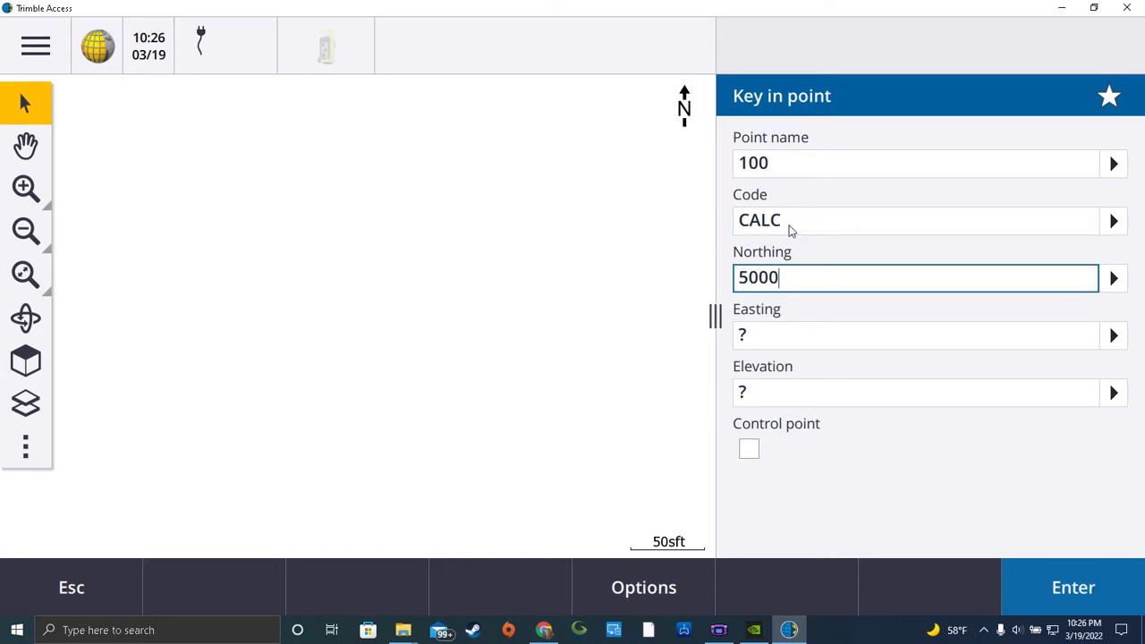
{"action": "key", "text": "Tab"}
{"action": "type", "text": "5000"}
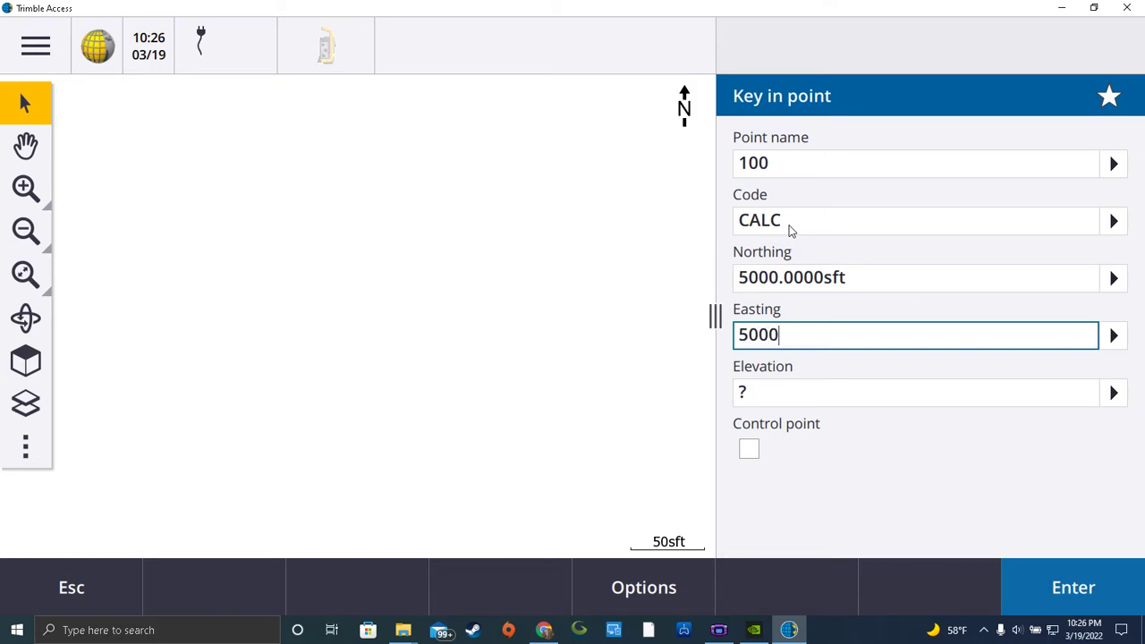
{"action": "key", "text": "Tab"}
{"action": "type", "text": "100"}
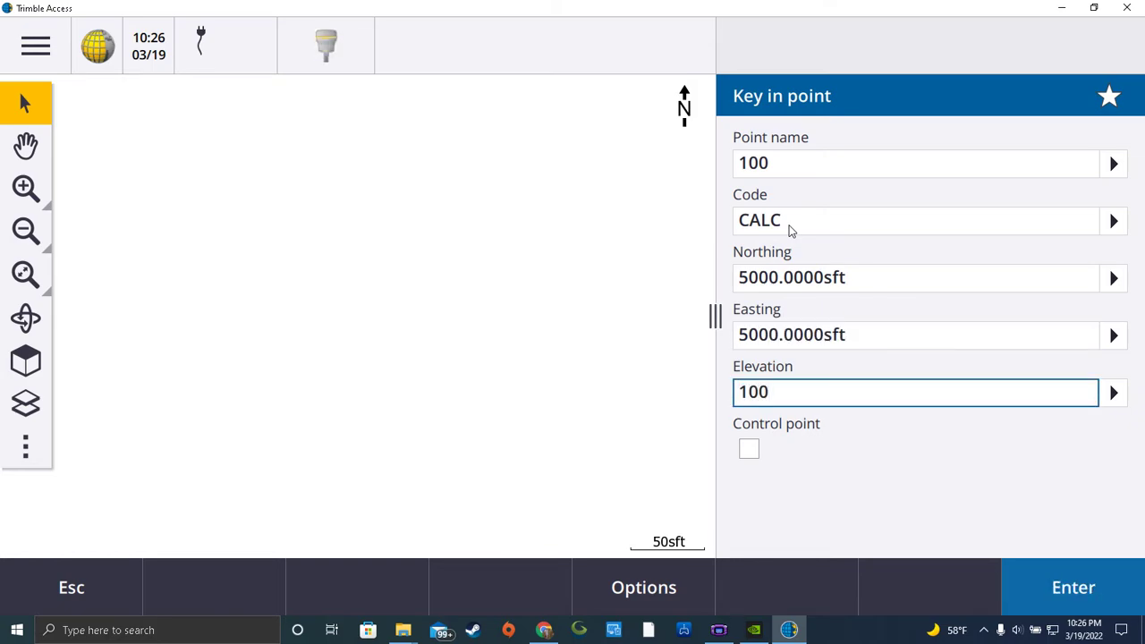
{"action": "left_click", "coordinate": [1042, 588]}
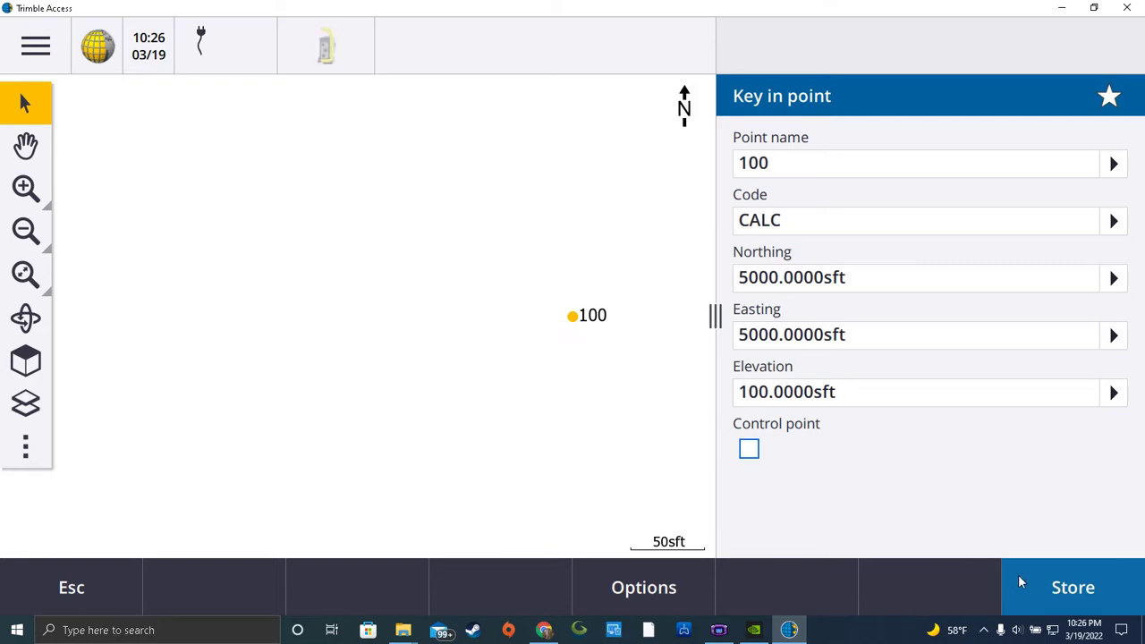
{"action": "left_click", "coordinate": [1059, 594]}
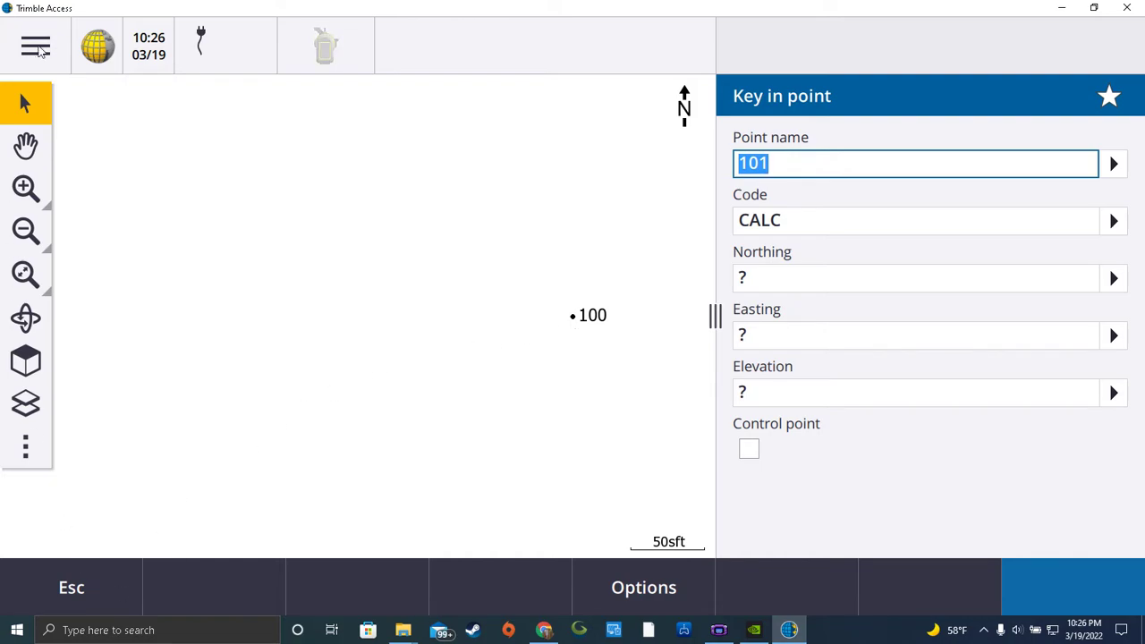
- Start a Cogo point computation for point 101 with code CALC, using the Bearing and distance method
{"action": "left_click", "coordinate": [40, 50]}
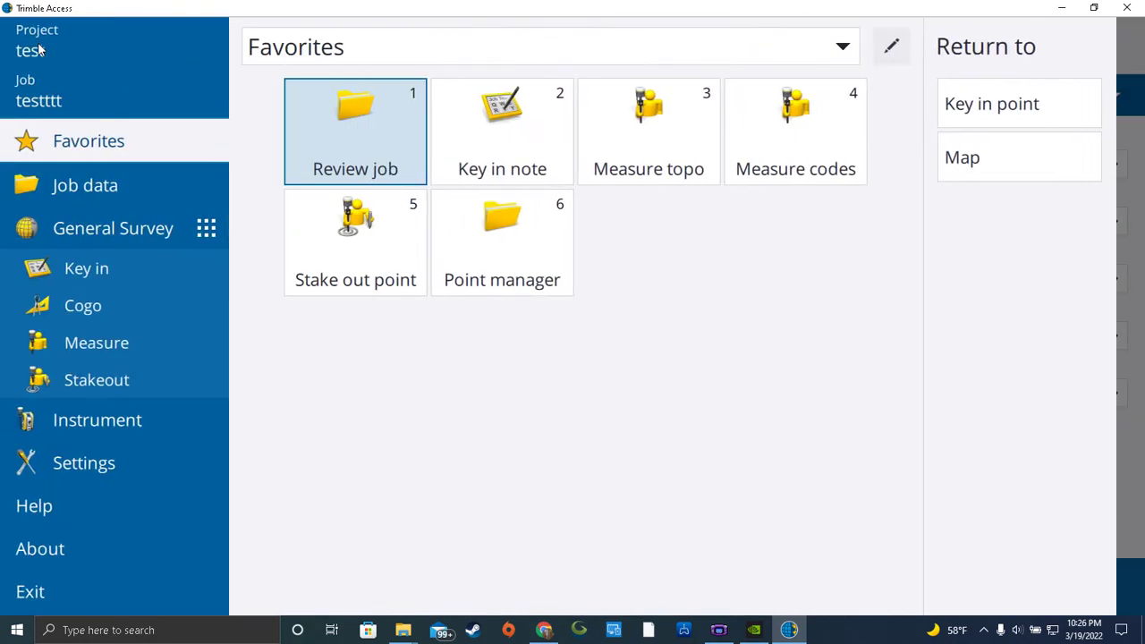
{"action": "left_click", "coordinate": [75, 312]}
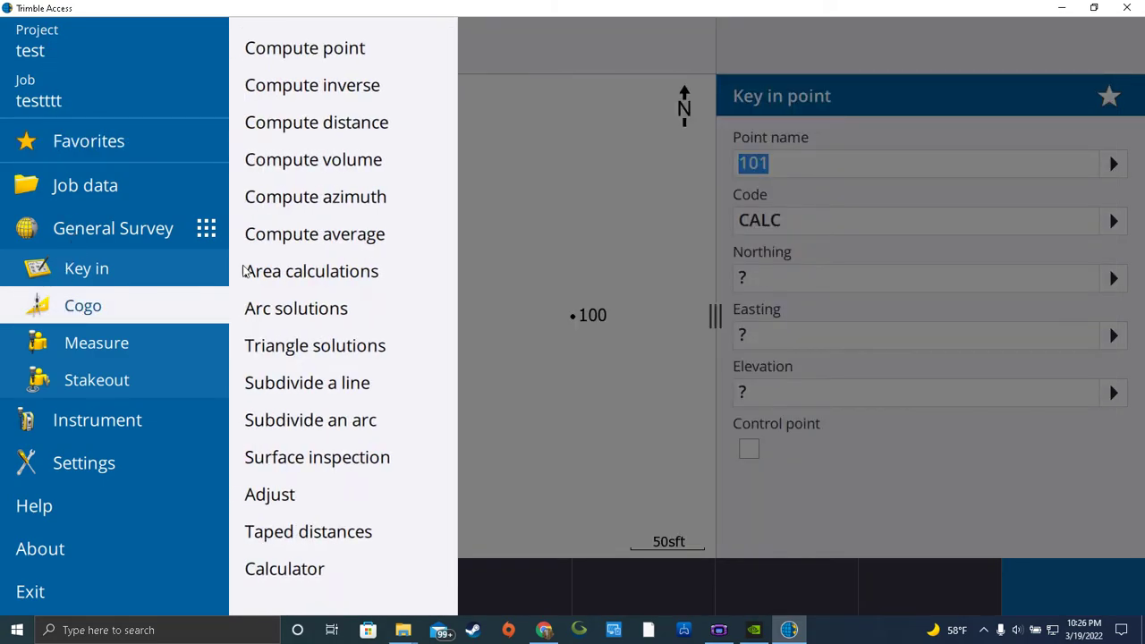
{"action": "left_click", "coordinate": [319, 56]}
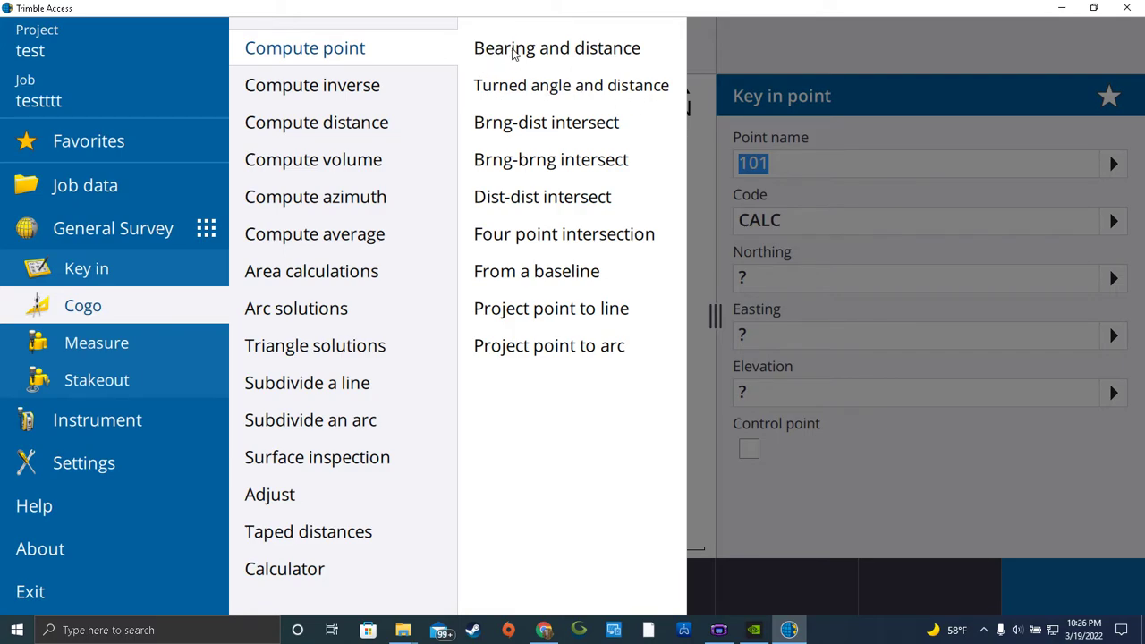
{"action": "left_click", "coordinate": [528, 50]}
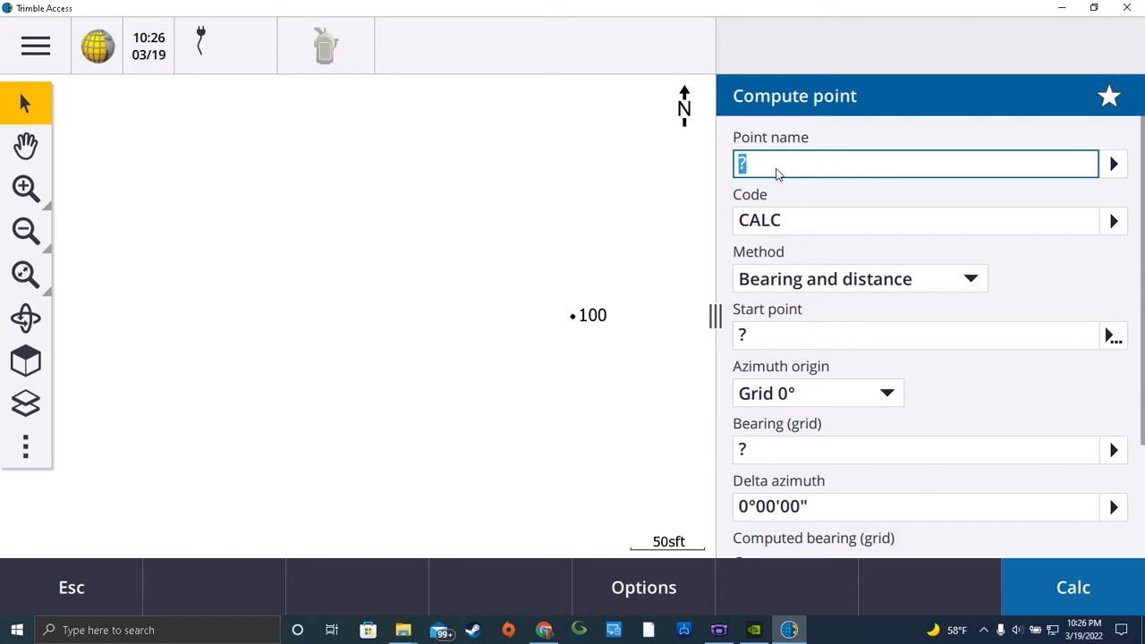
{"action": "type", "text": "101"}
{"action": "left_click", "coordinate": [812, 229]}
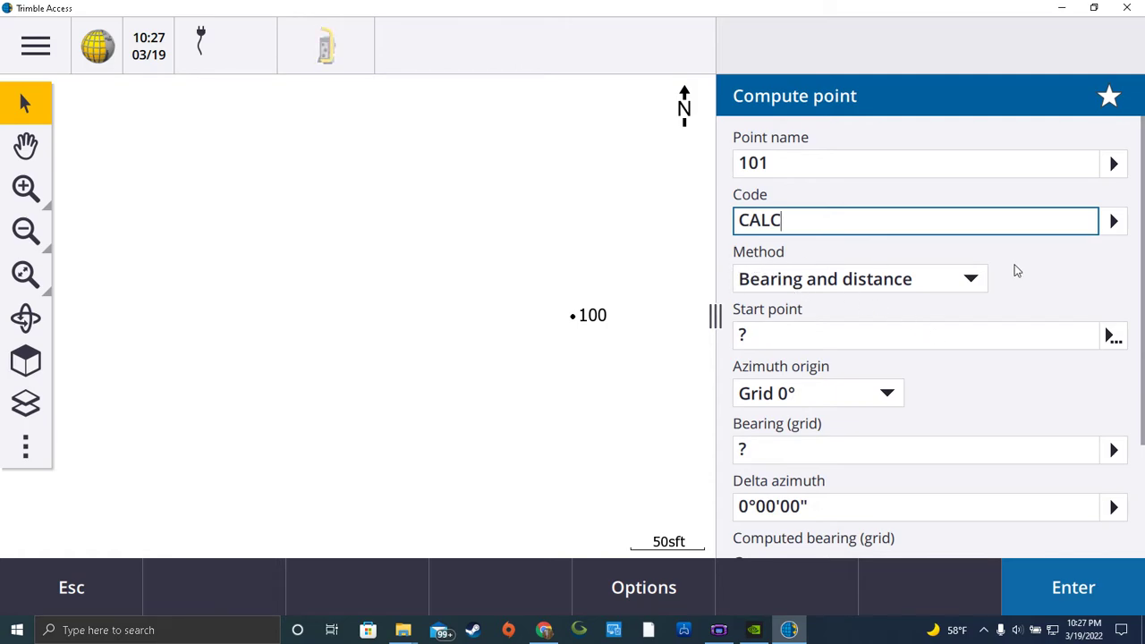
{"action": "left_click", "coordinate": [978, 283]}
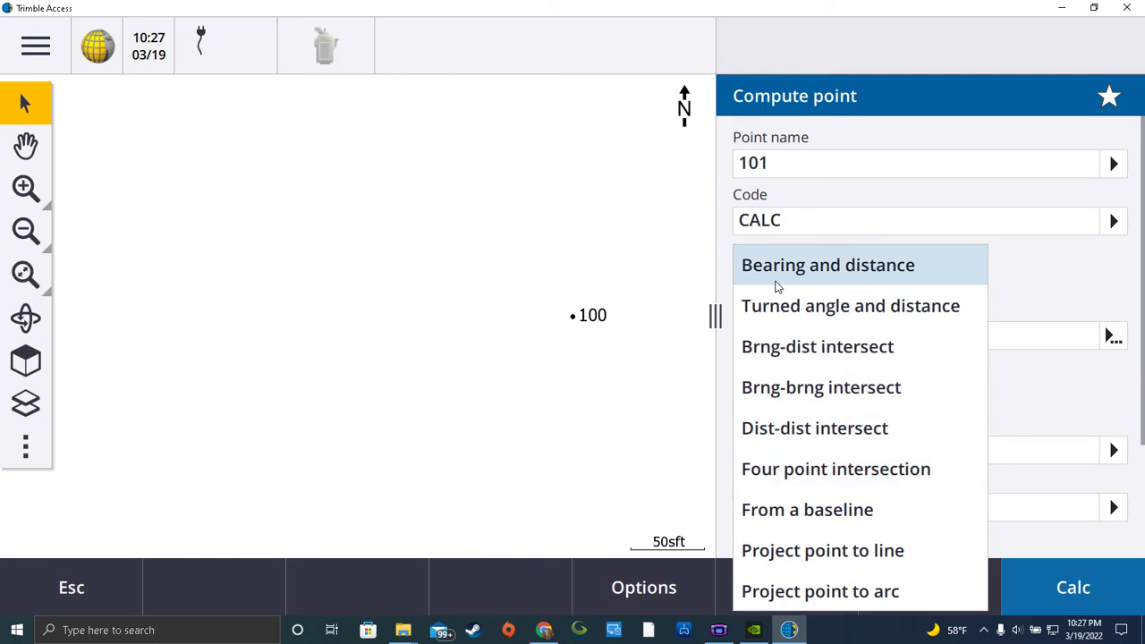
{"action": "left_click", "coordinate": [799, 273]}
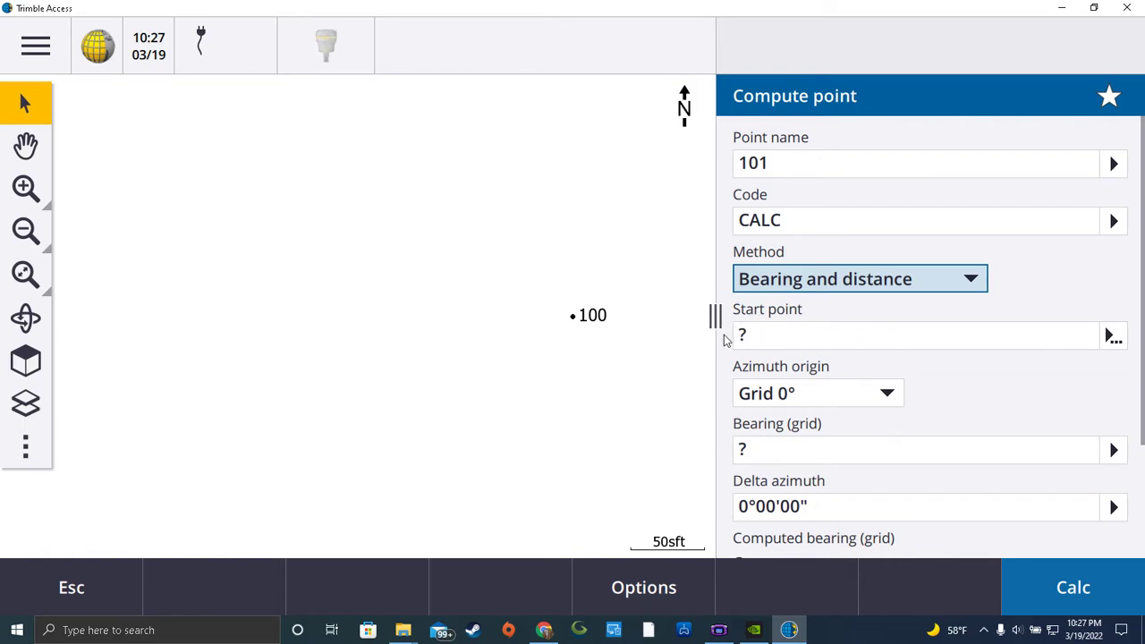
- Set point 100 as the start point of the computation, using the Sequential option
{"action": "left_click", "coordinate": [775, 337]}
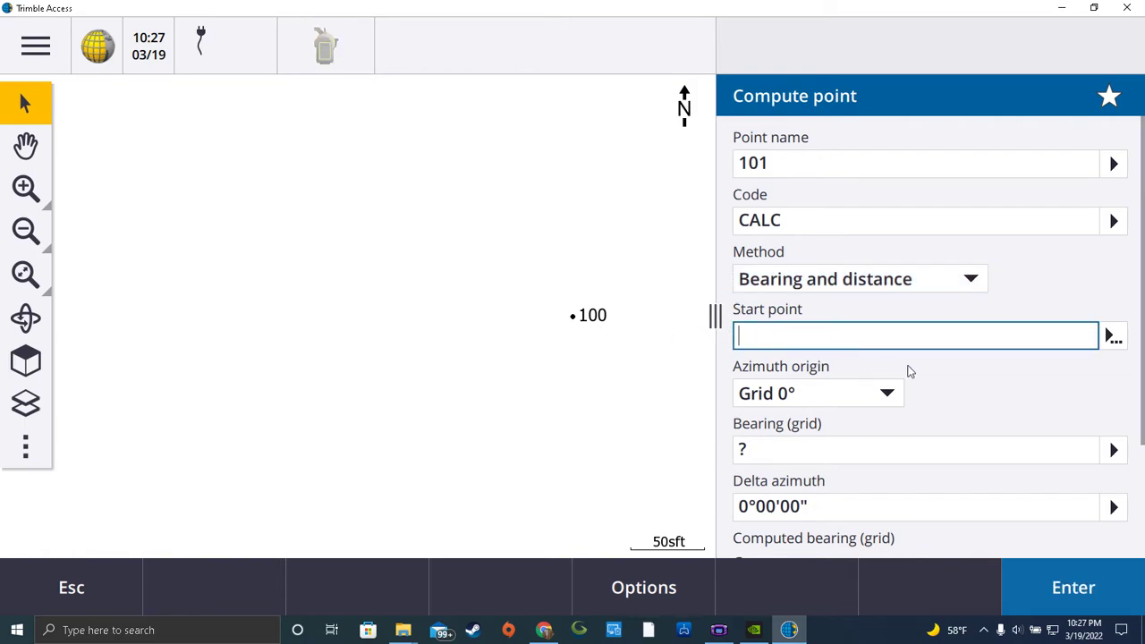
{"action": "type", "text": "100"}
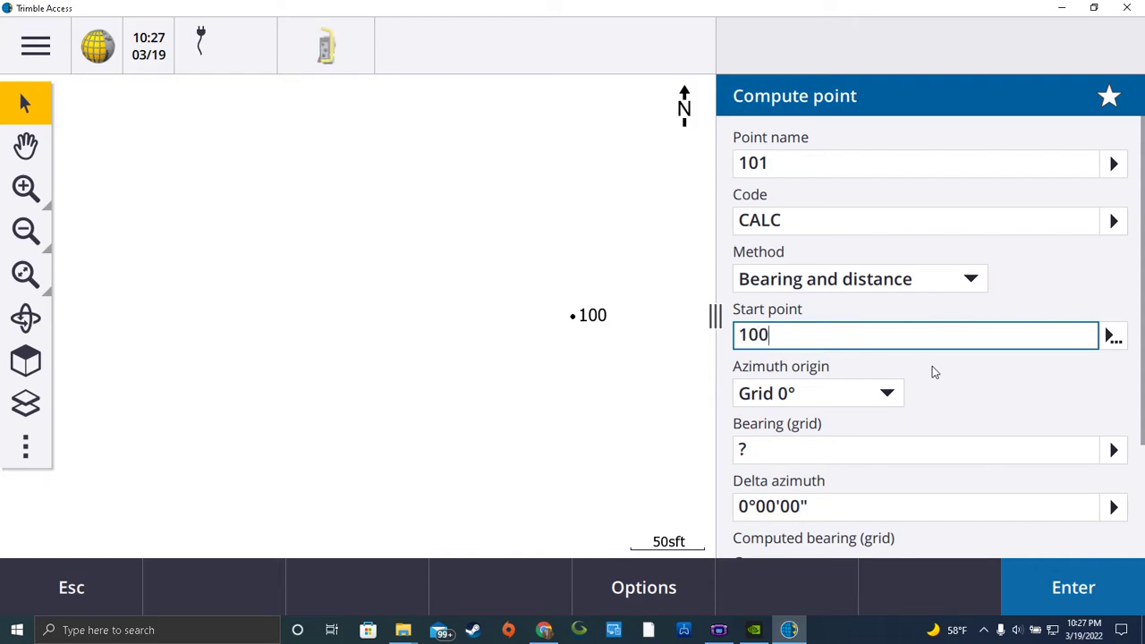
{"action": "left_click", "coordinate": [1112, 336]}
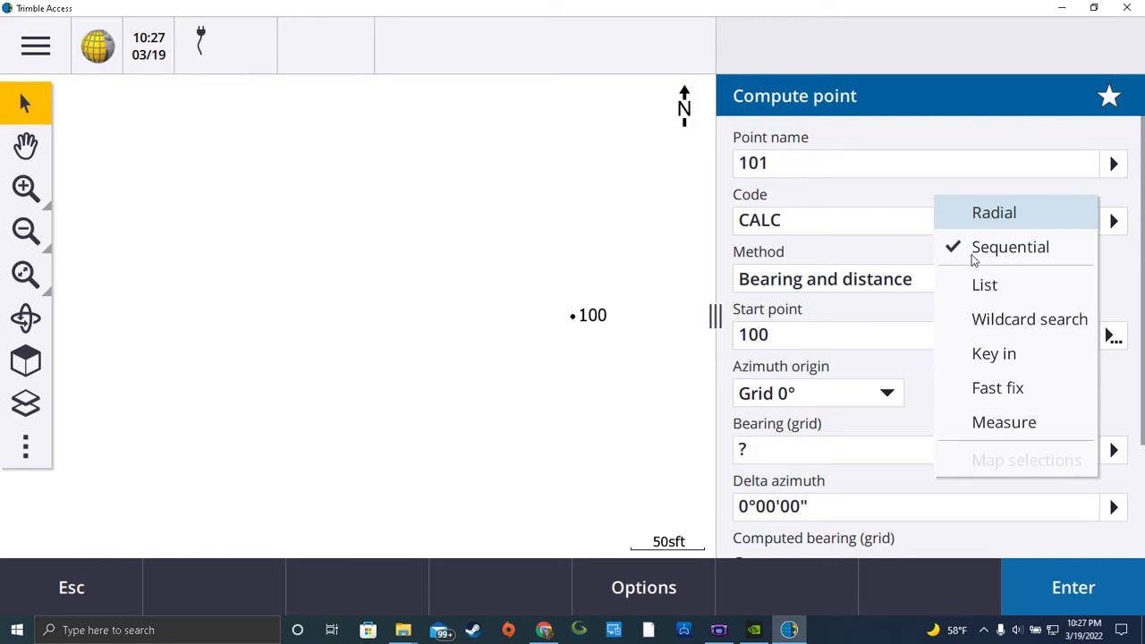
{"action": "left_click", "coordinate": [1011, 248]}
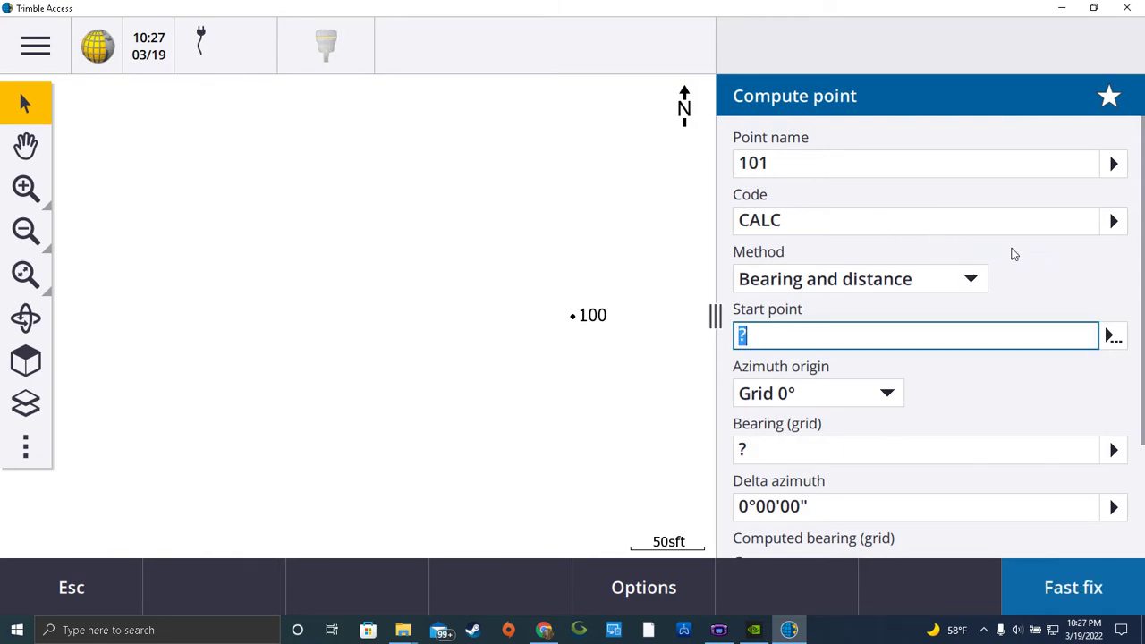
{"action": "type", "text": "100"}
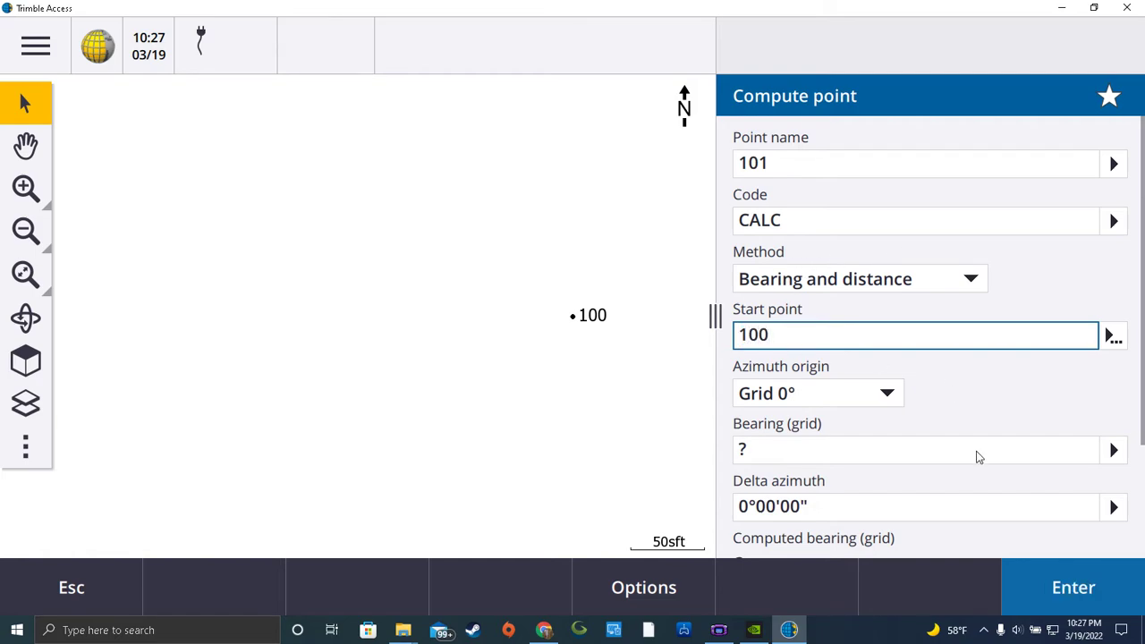
{"action": "left_click", "coordinate": [850, 460]}
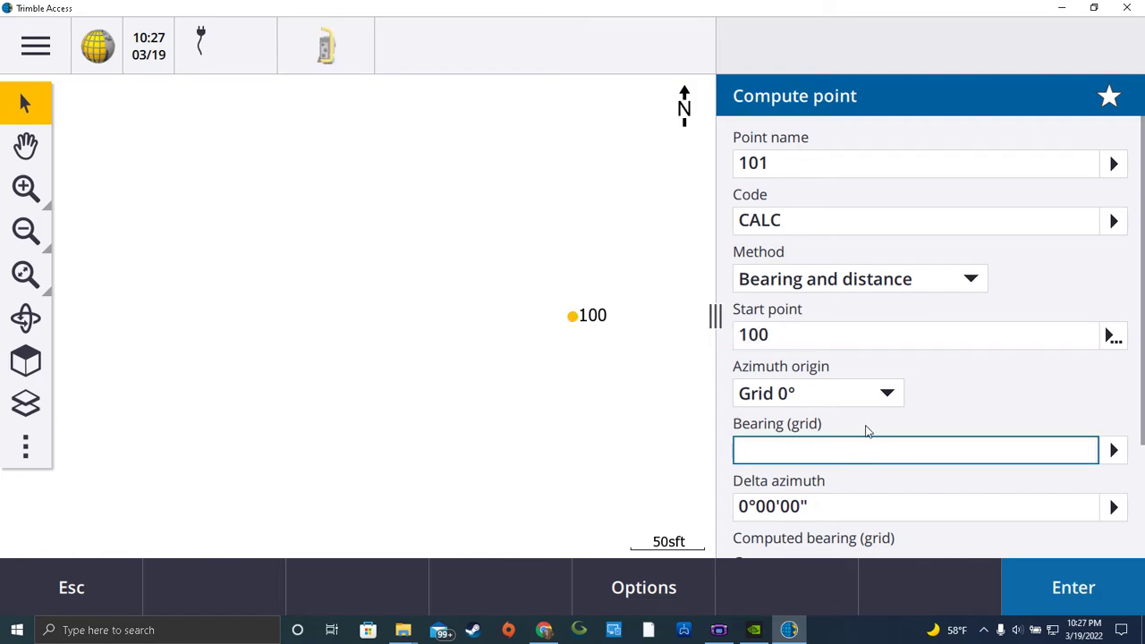
- Enter 90.2525 as the grid bearing for point 101
{"action": "type", "text": "90"}
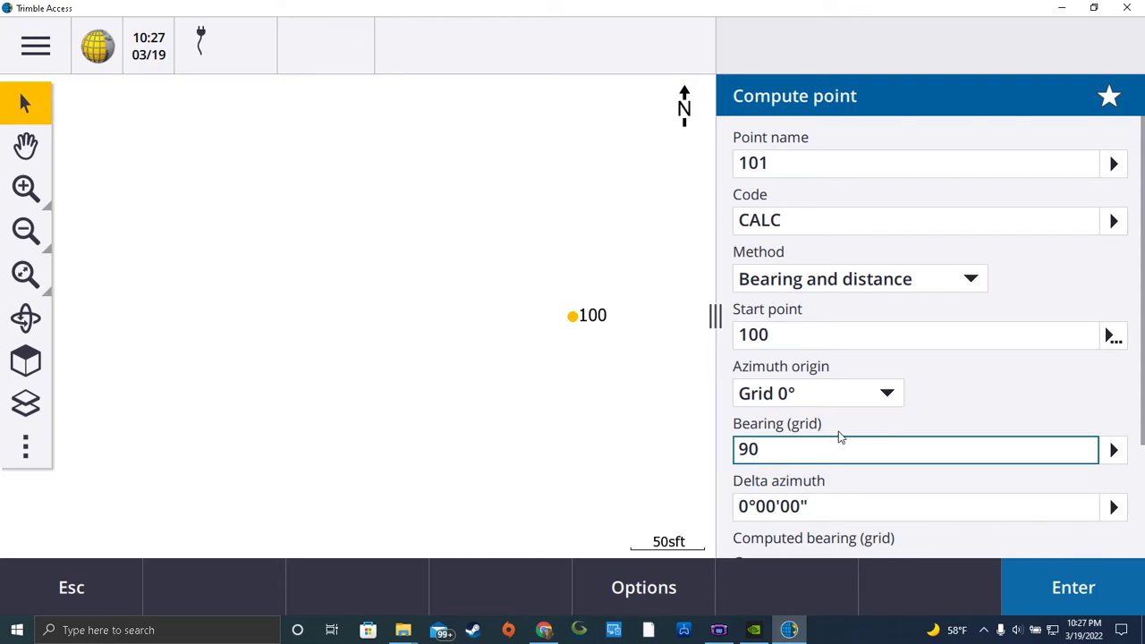
{"action": "type", "text": ".2525"}
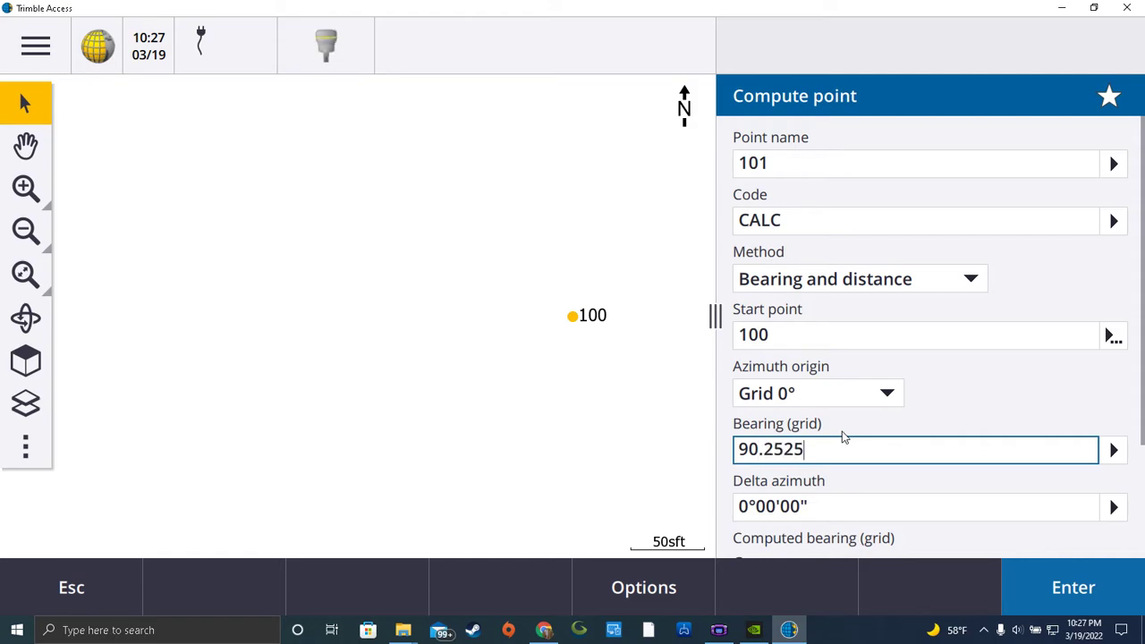
{"action": "key", "text": "Tab"}
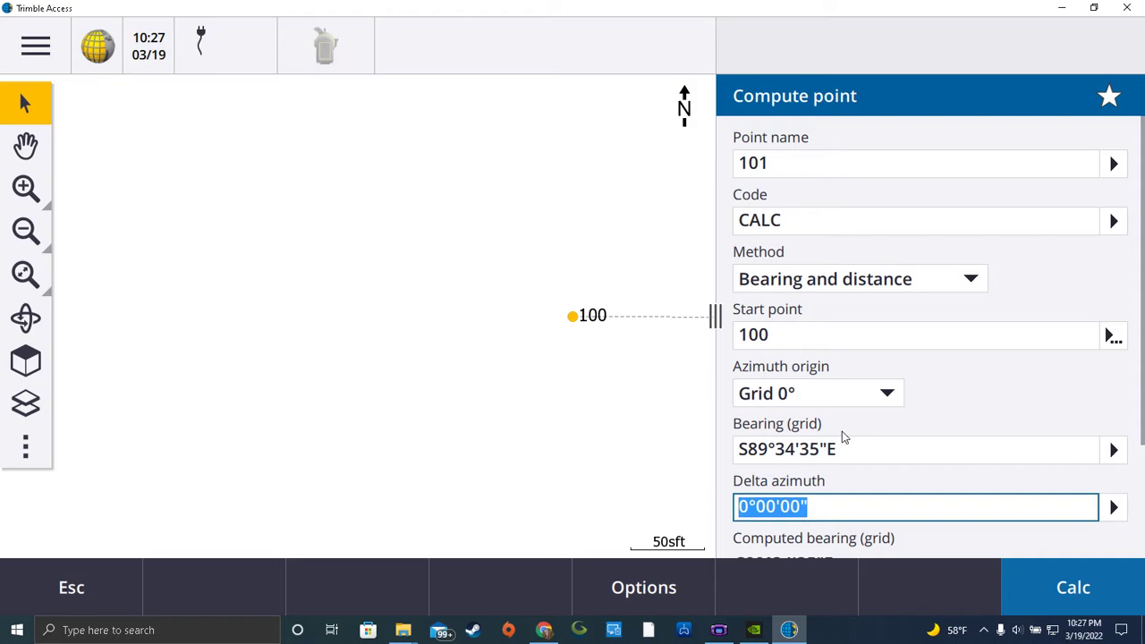
- Replace the grid bearing of point 101 with 90 in the NE quadrant
{"action": "left_click", "coordinate": [868, 448]}
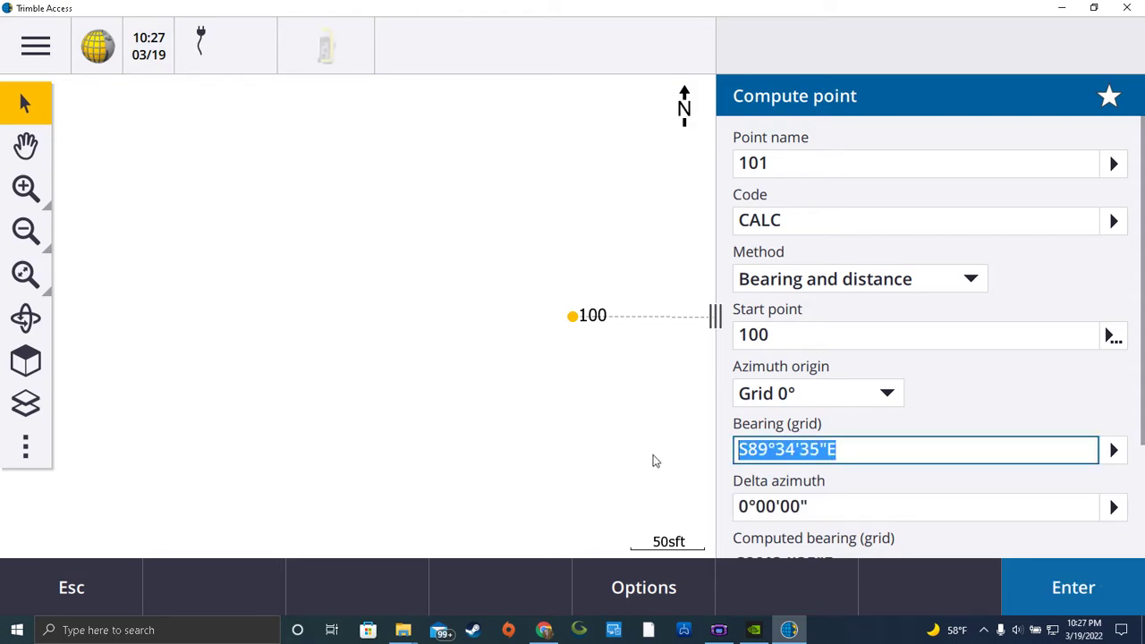
{"action": "type", "text": "90"}
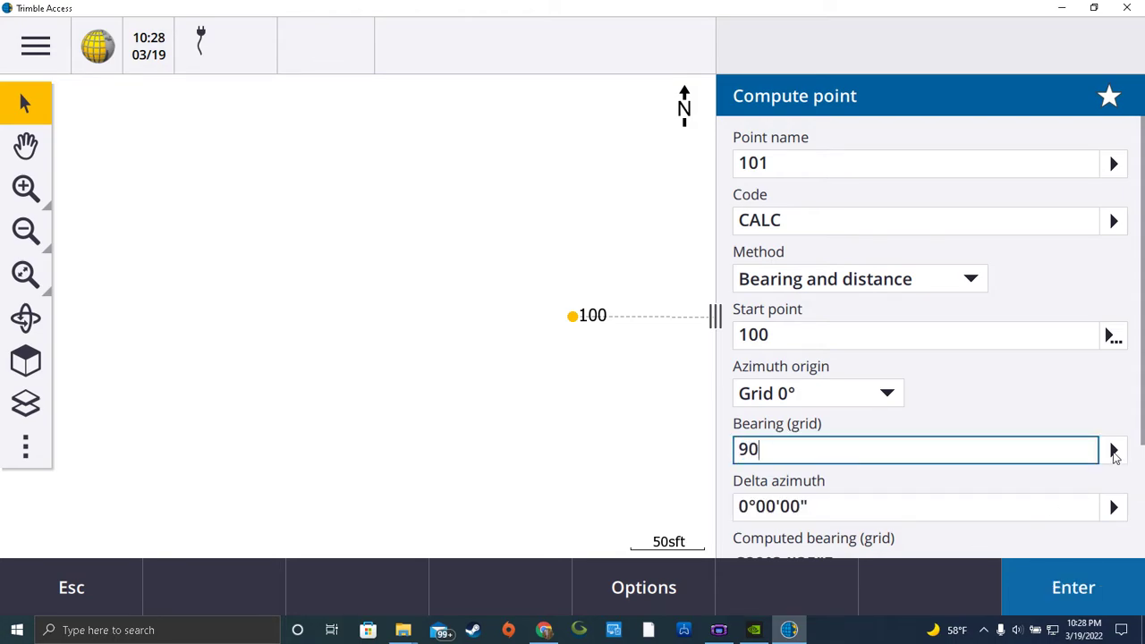
{"action": "left_click", "coordinate": [1114, 451]}
{"action": "left_click", "coordinate": [1025, 401]}
- Change the grid bearing of point 101 to 55 in the NE quadrant
{"action": "left_click", "coordinate": [858, 458]}
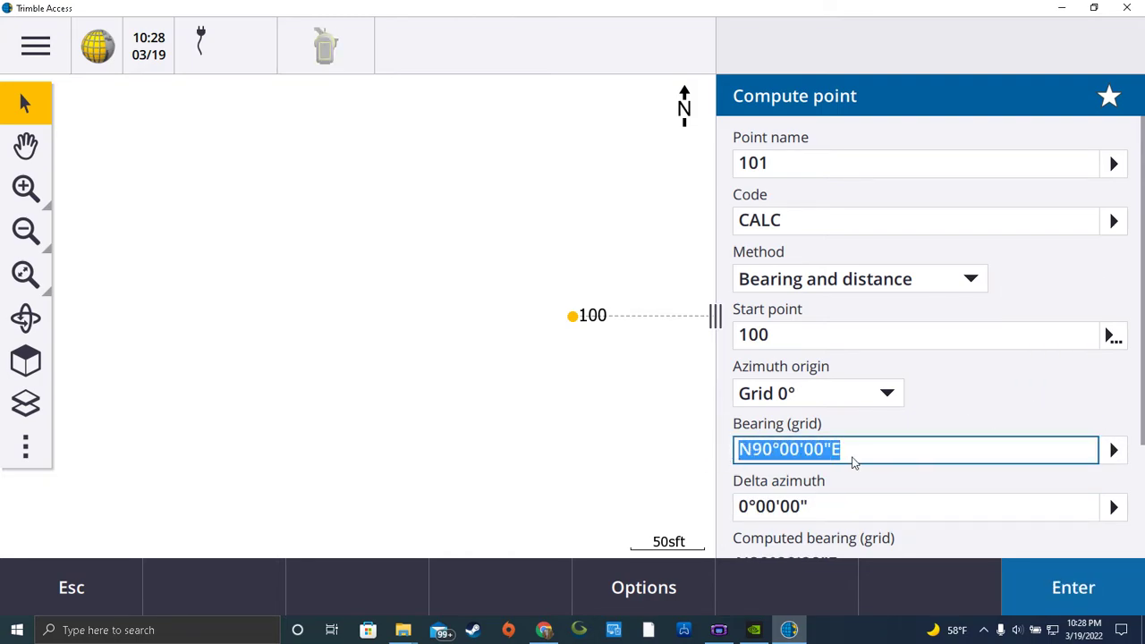
{"action": "type", "text": "55"}
{"action": "left_click", "coordinate": [1115, 450]}
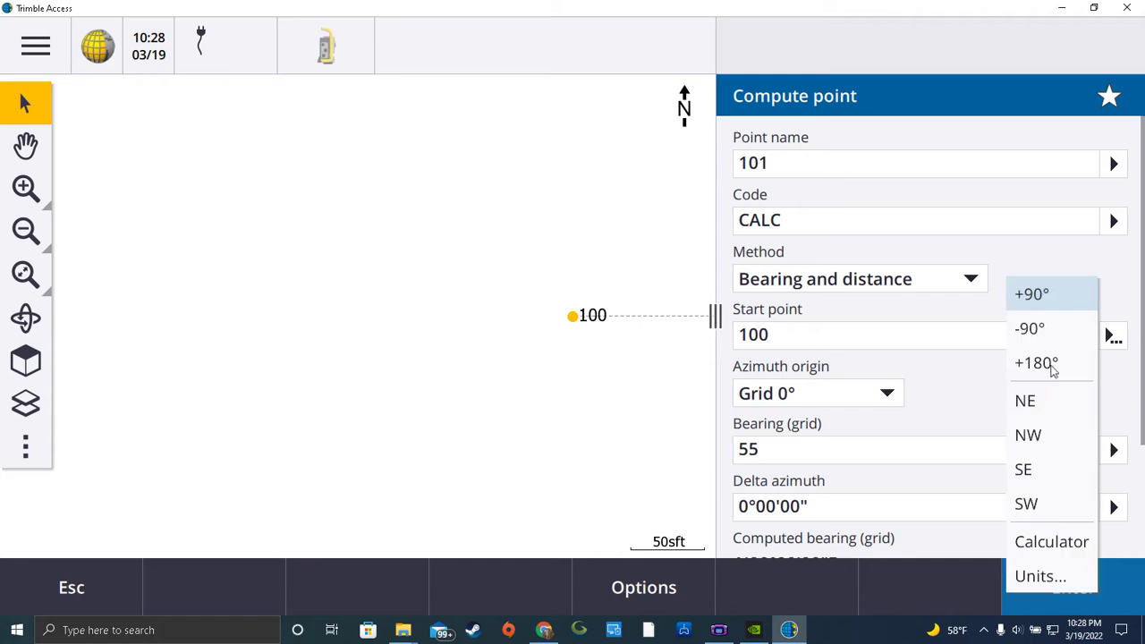
{"action": "left_click", "coordinate": [1025, 401]}
- Set the grid bearing of point 101 to 90 without choosing a quadrant
{"action": "left_click", "coordinate": [875, 458]}
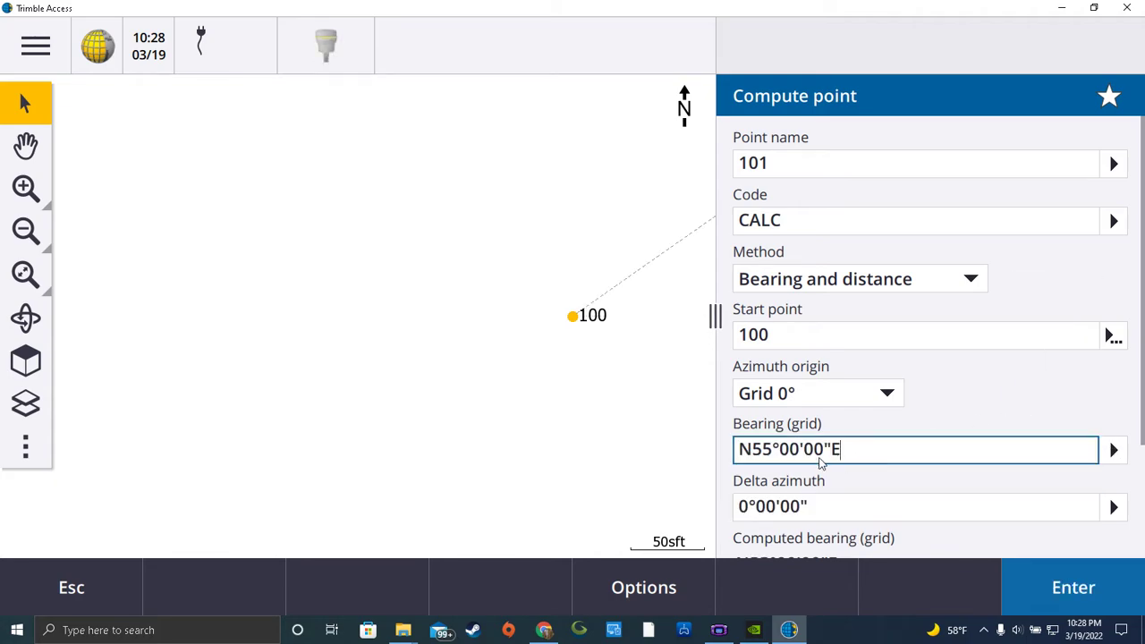
{"action": "type", "text": "90"}
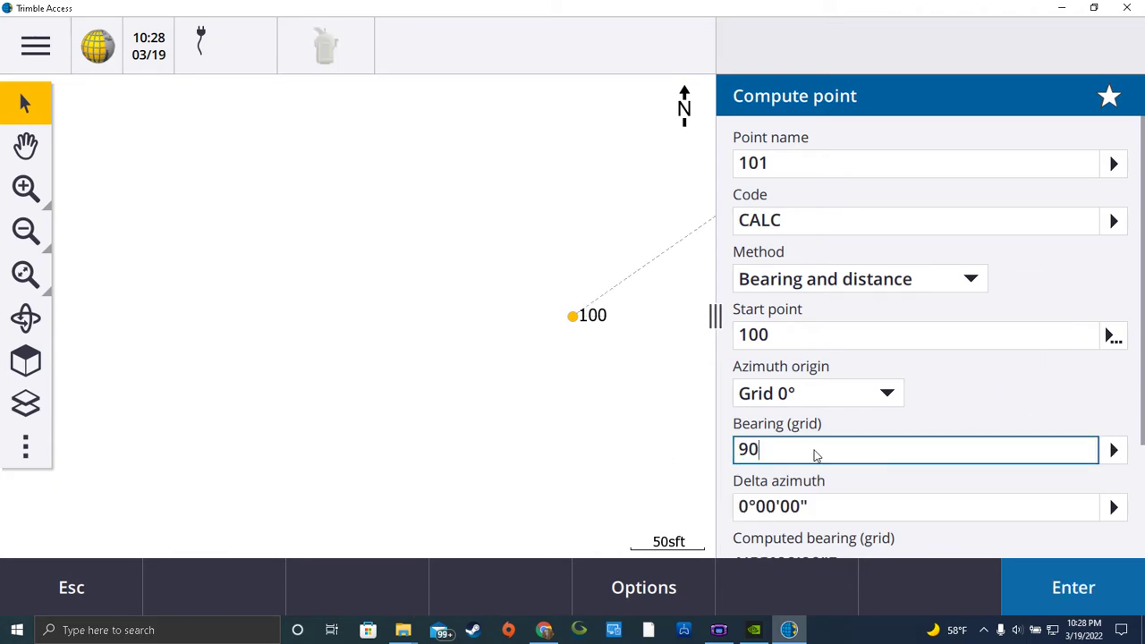
{"action": "key", "text": "Return"}
- Set the horizontal grid distance to 100, then calculate and store point 101
{"action": "scroll", "coordinate": [886, 430], "scroll_direction": "down", "scroll_amount": 3}
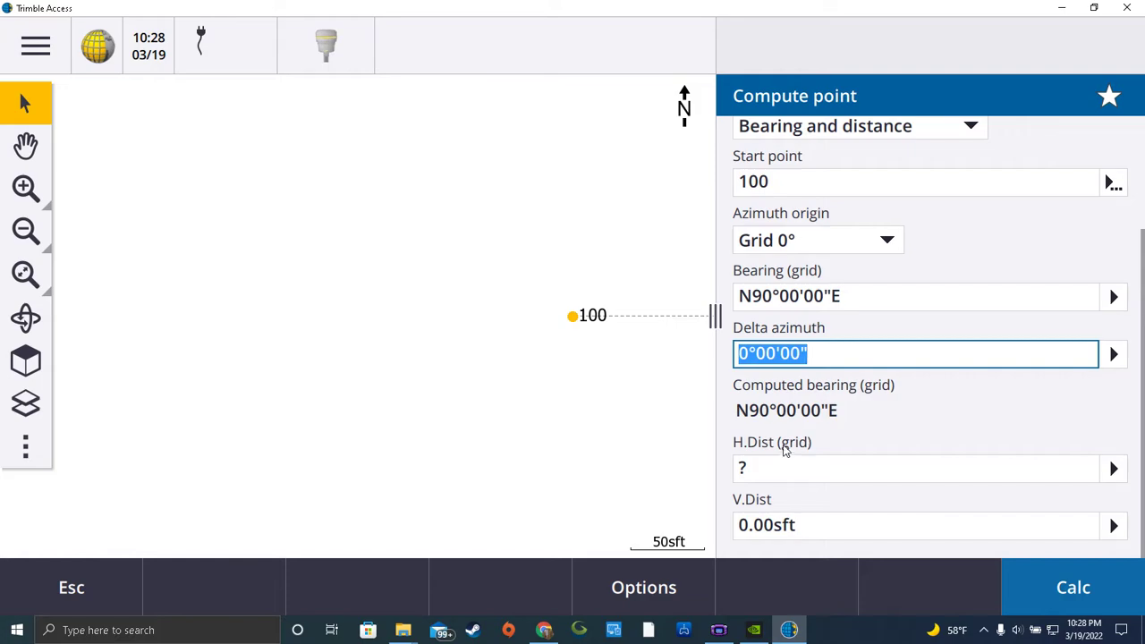
{"action": "left_click", "coordinate": [766, 471]}
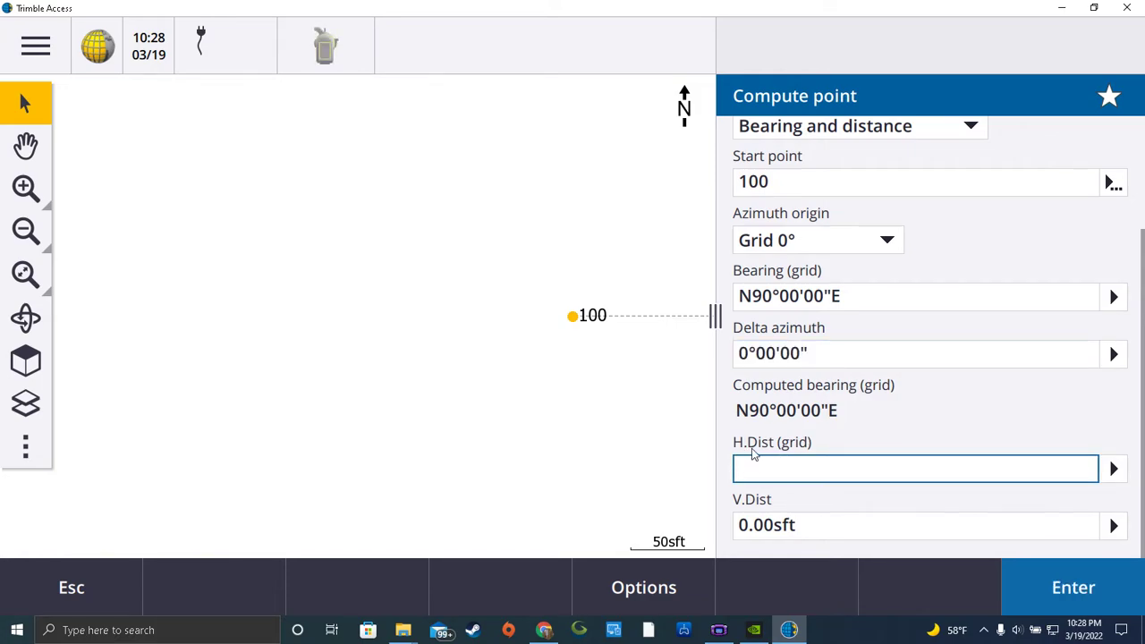
{"action": "type", "text": "100"}
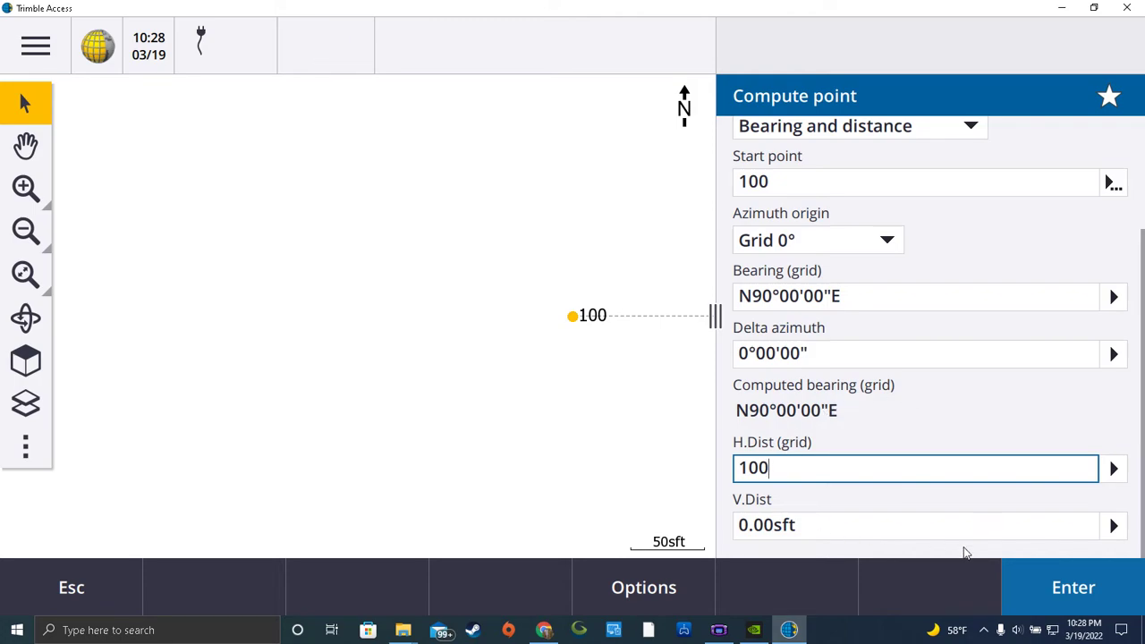
{"action": "left_click", "coordinate": [1064, 593]}
{"action": "left_click", "coordinate": [1080, 589]}
{"action": "left_click", "coordinate": [1084, 589]}
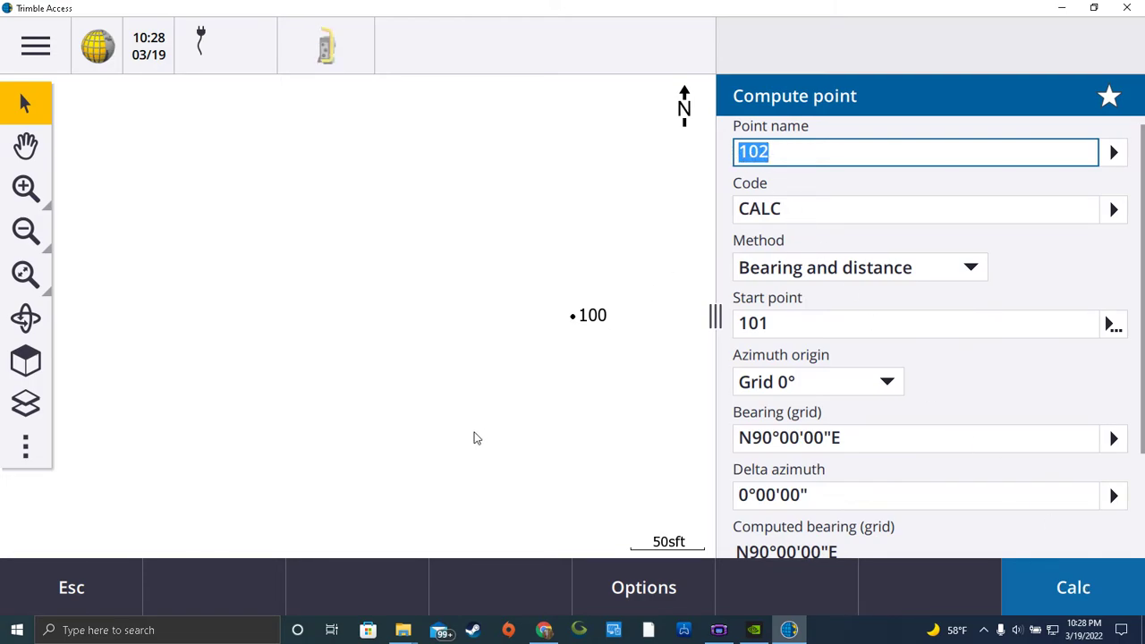
- Calculate and store point 102 from point 101, keeping the N90°00'00"E bearing and 100 sft horizontal distance
{"action": "left_click", "coordinate": [26, 161]}
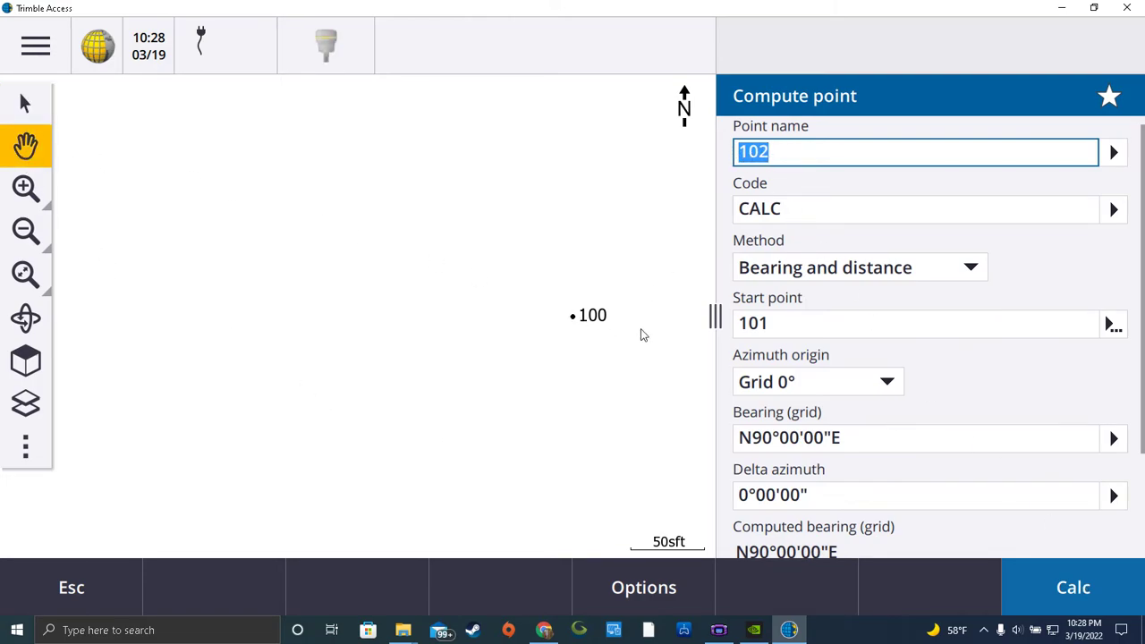
{"action": "left_click_drag", "start_coordinate": [647, 332], "coordinate": [405, 326]}
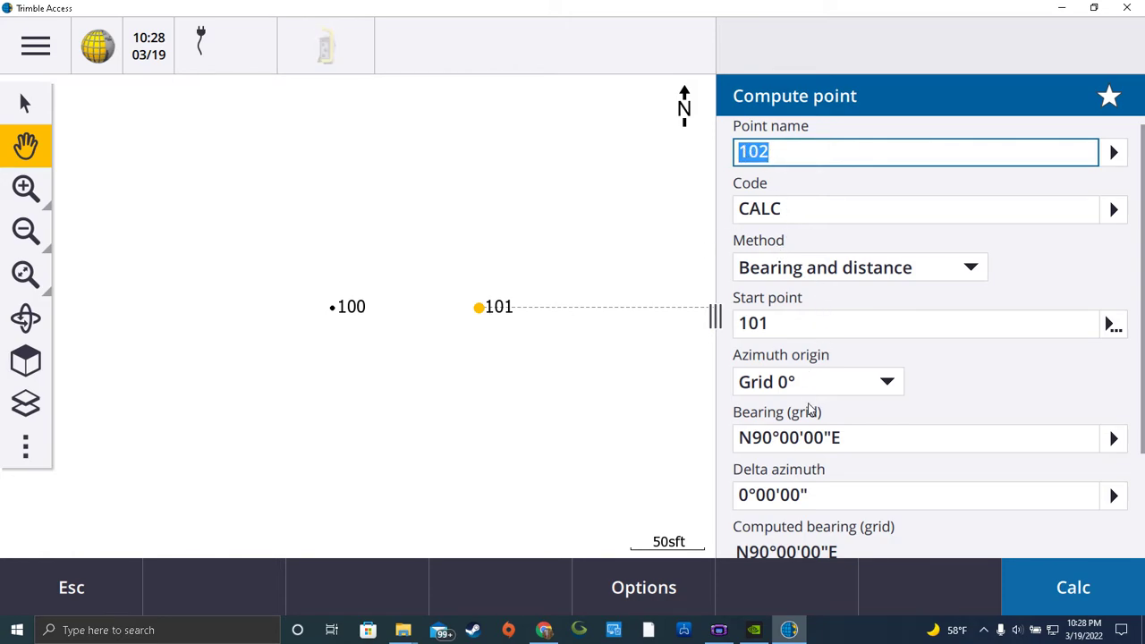
{"action": "scroll", "coordinate": [775, 444], "scroll_direction": "down", "scroll_amount": 3}
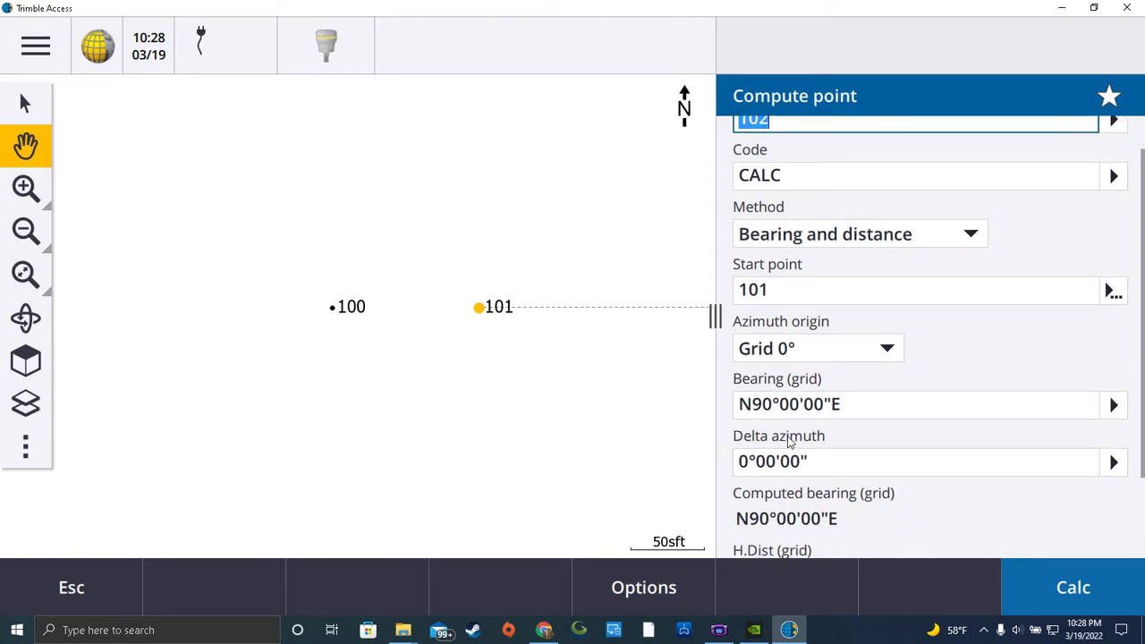
{"action": "scroll", "coordinate": [805, 420], "scroll_direction": "down", "scroll_amount": 1}
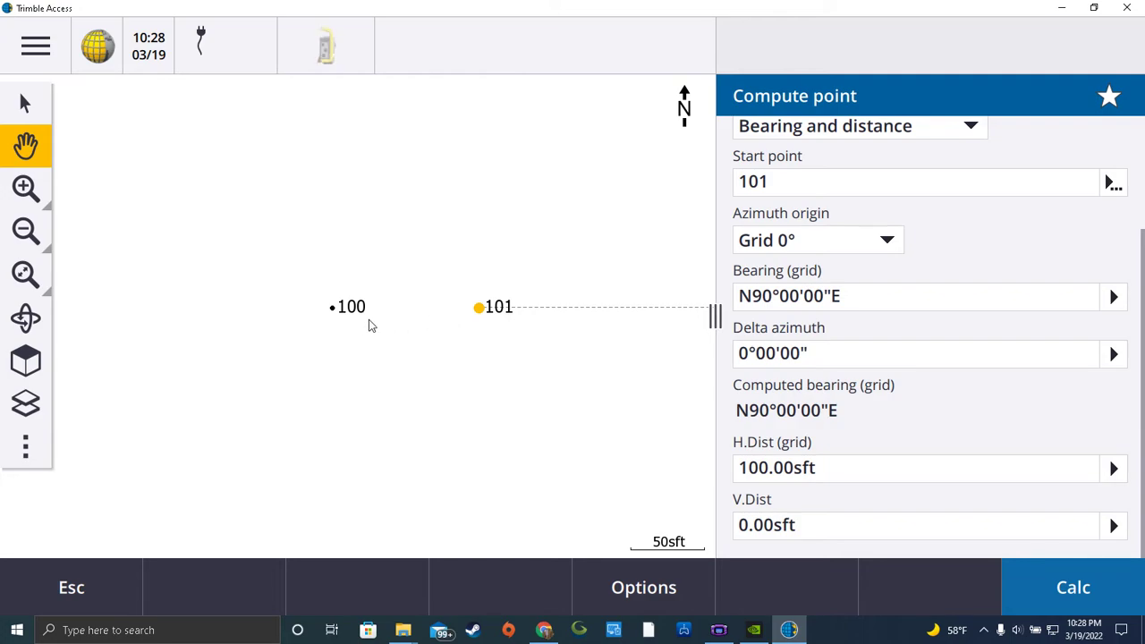
{"action": "left_click", "coordinate": [1070, 588]}
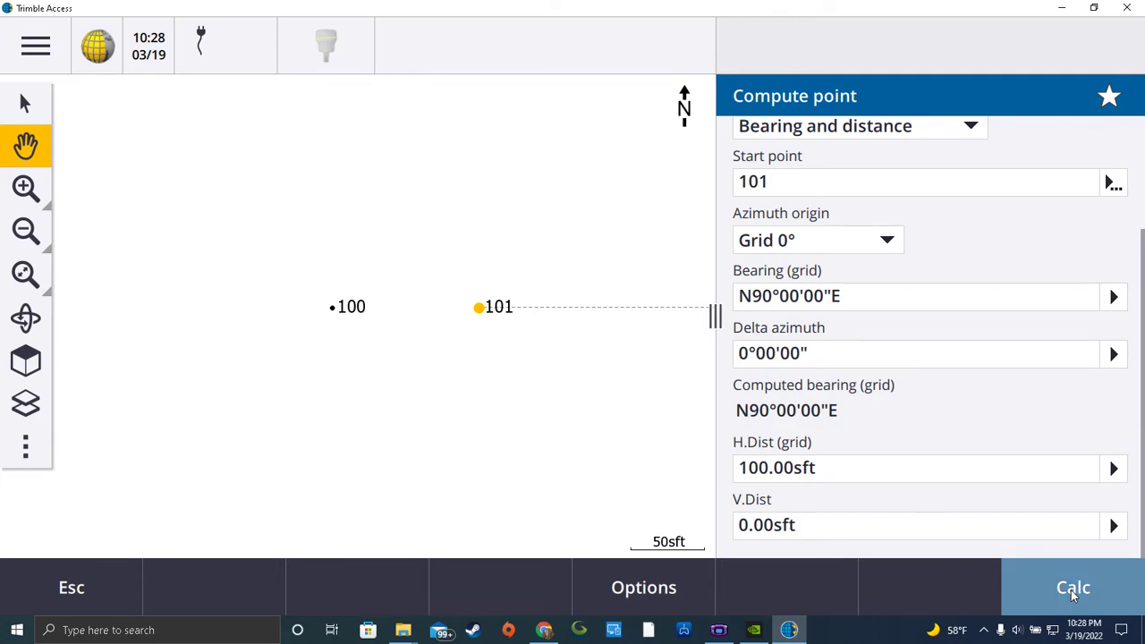
{"action": "left_click", "coordinate": [1078, 591]}
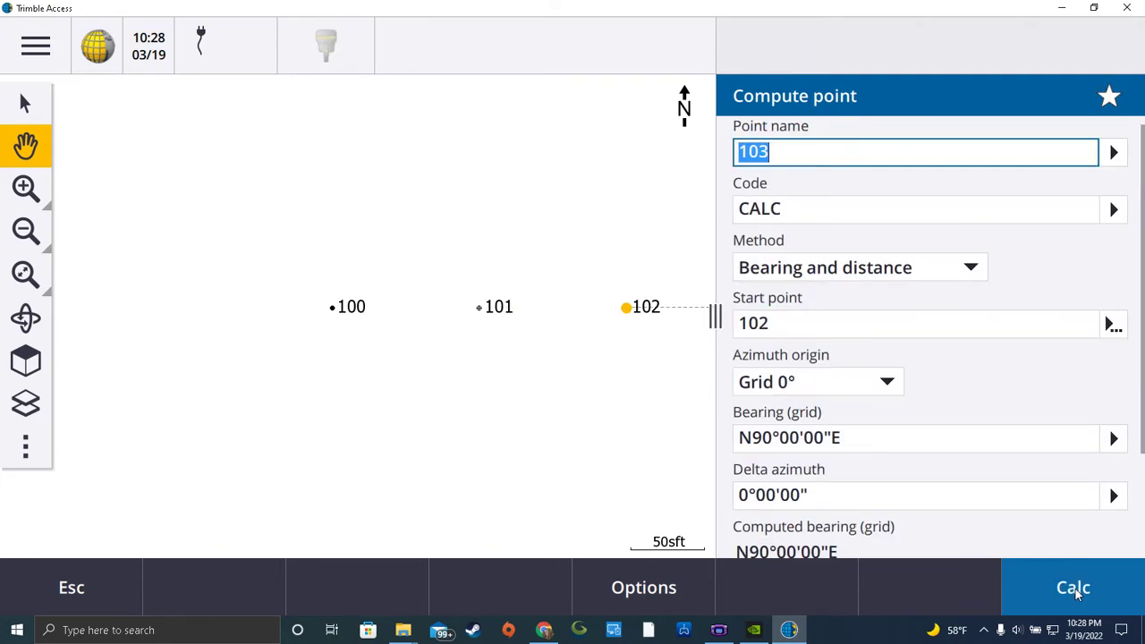
- Calculate and store point 103 from point 102 with the same bearing and distance
{"action": "left_click_drag", "start_coordinate": [566, 417], "coordinate": [331, 402]}
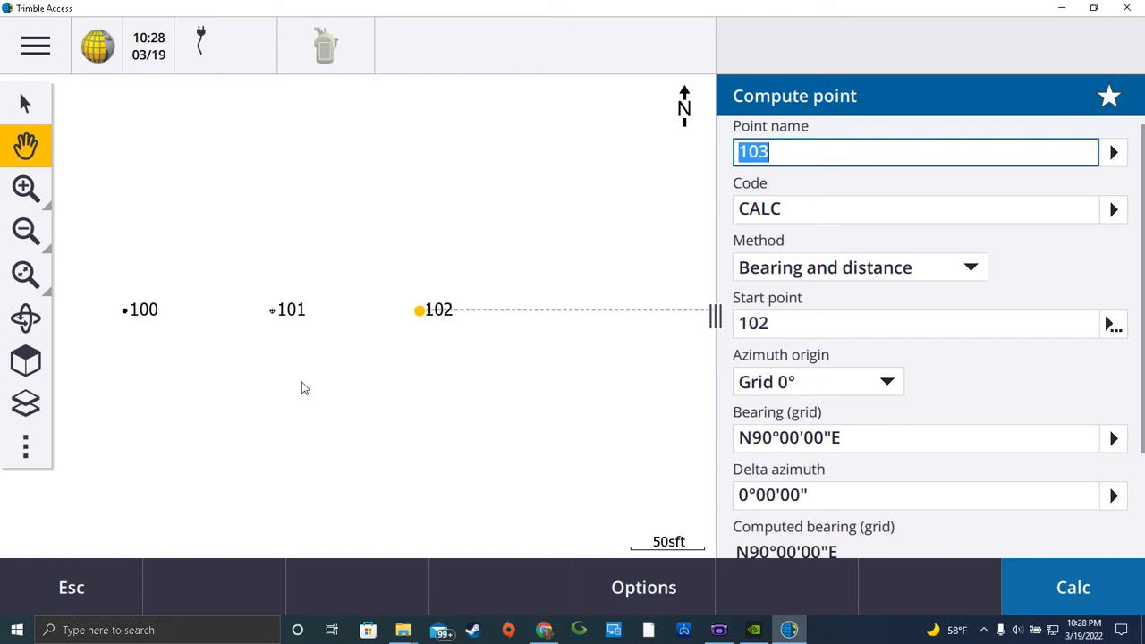
{"action": "left_click", "coordinate": [1071, 589]}
{"action": "left_click", "coordinate": [1073, 588]}
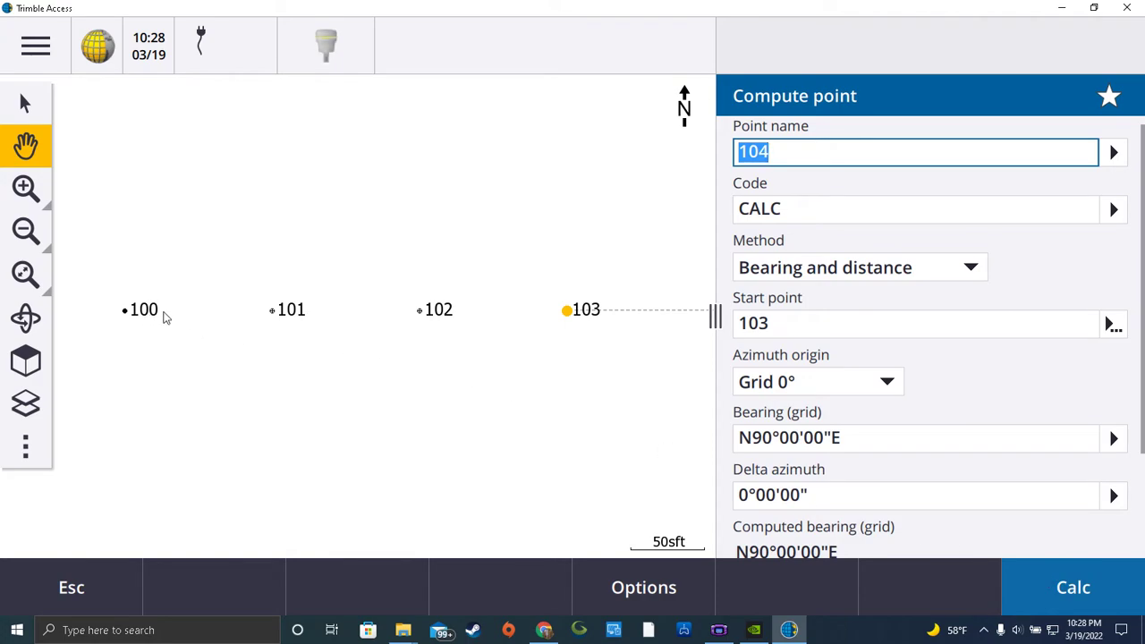
- Calculate and store point 104 from point 103 with the same settings, and fit all points in the map
{"action": "left_click", "coordinate": [1073, 588]}
{"action": "left_click", "coordinate": [1073, 588]}
{"action": "left_click", "coordinate": [26, 230]}
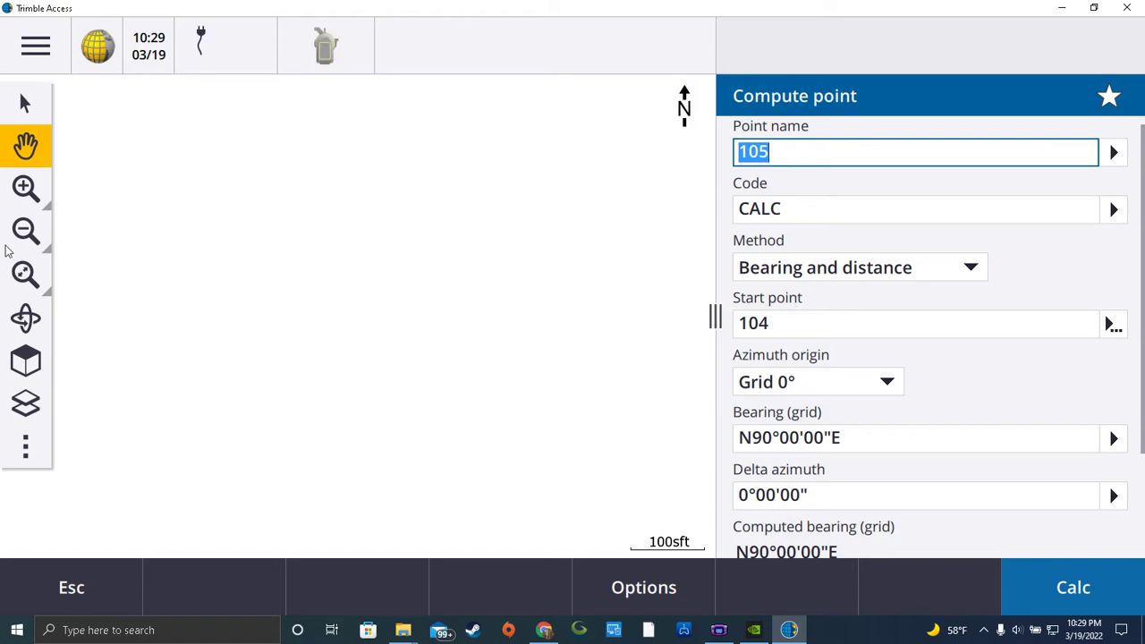
{"action": "left_click", "coordinate": [25, 274]}
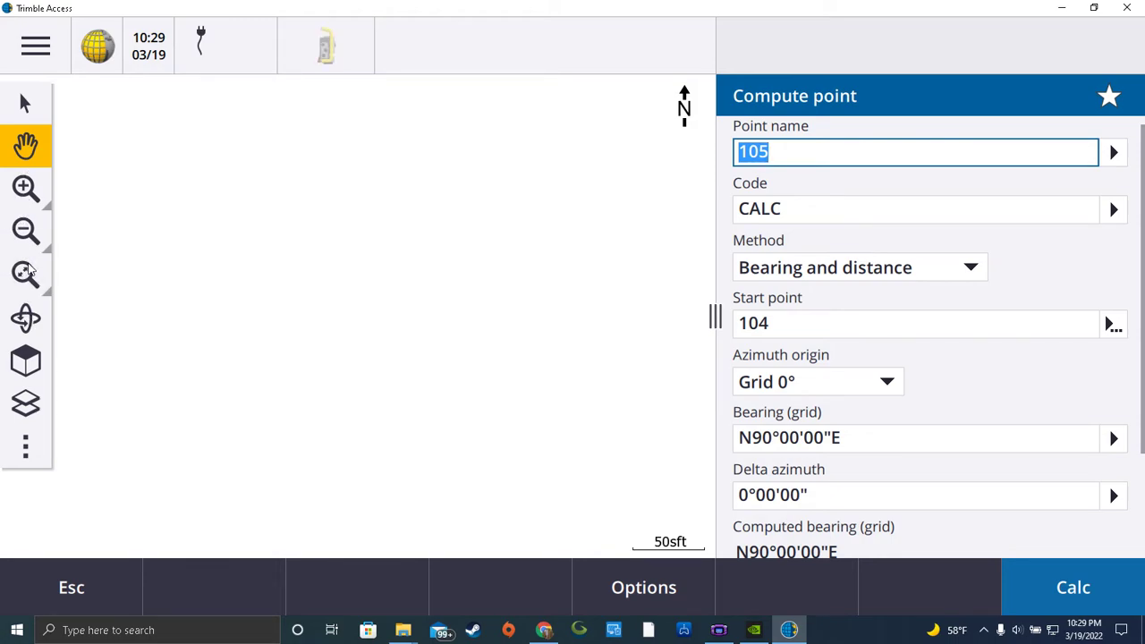
{"action": "left_click", "coordinate": [33, 153]}
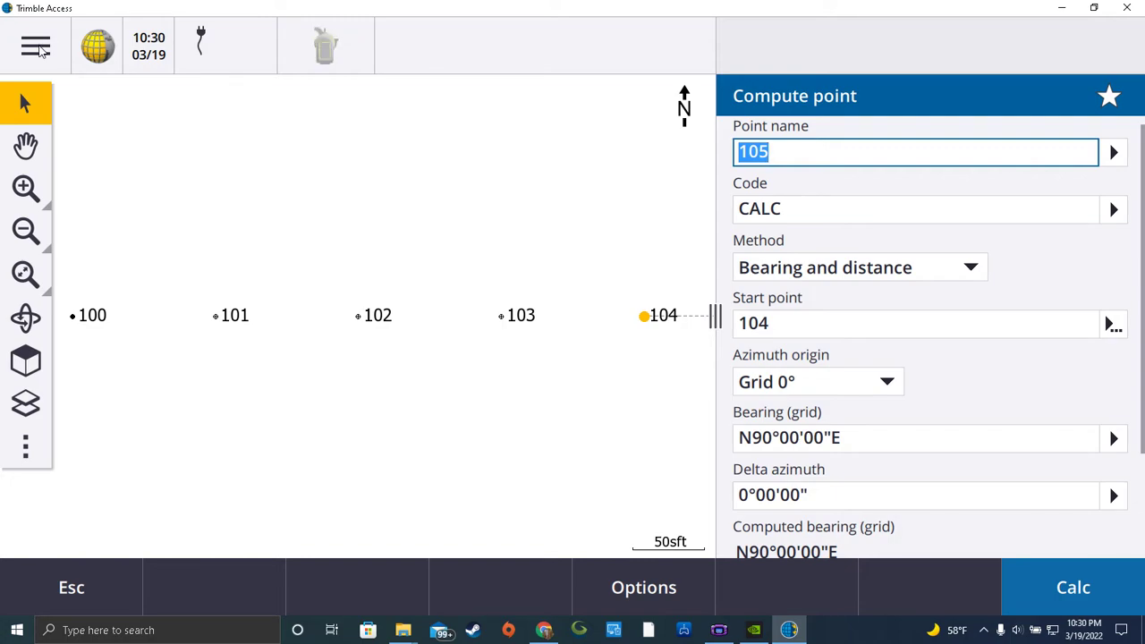
- Start keying in a new point named 1 with the code CIRF
{"action": "left_click", "coordinate": [37, 48]}
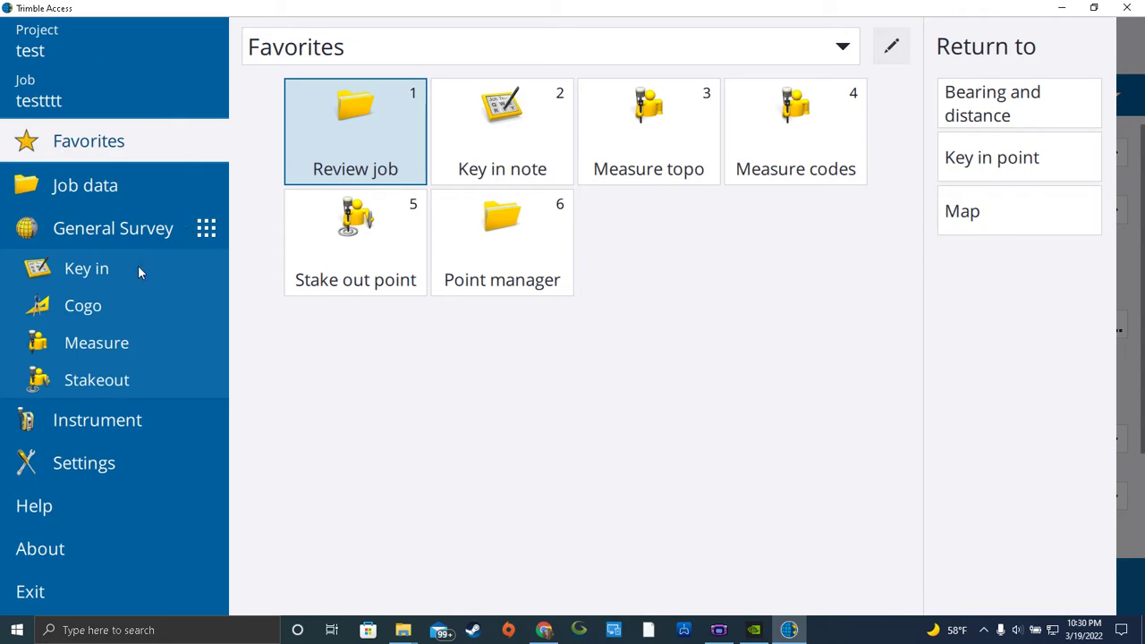
{"action": "left_click", "coordinate": [79, 268]}
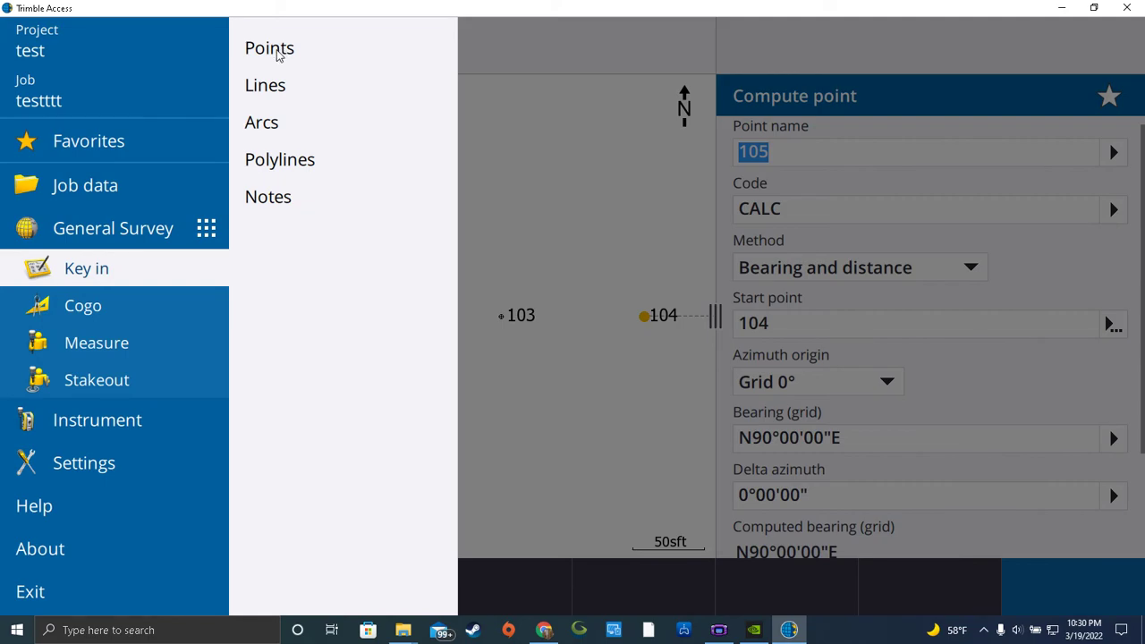
{"action": "left_click", "coordinate": [278, 56]}
{"action": "type", "text": "1"}
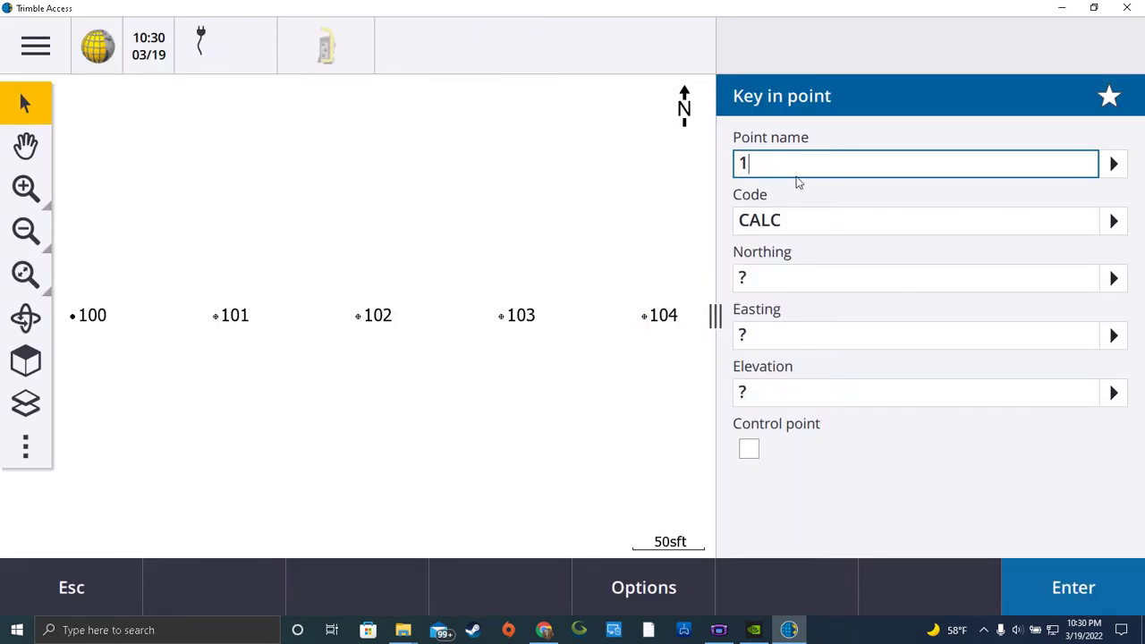
{"action": "key", "text": "Tab"}
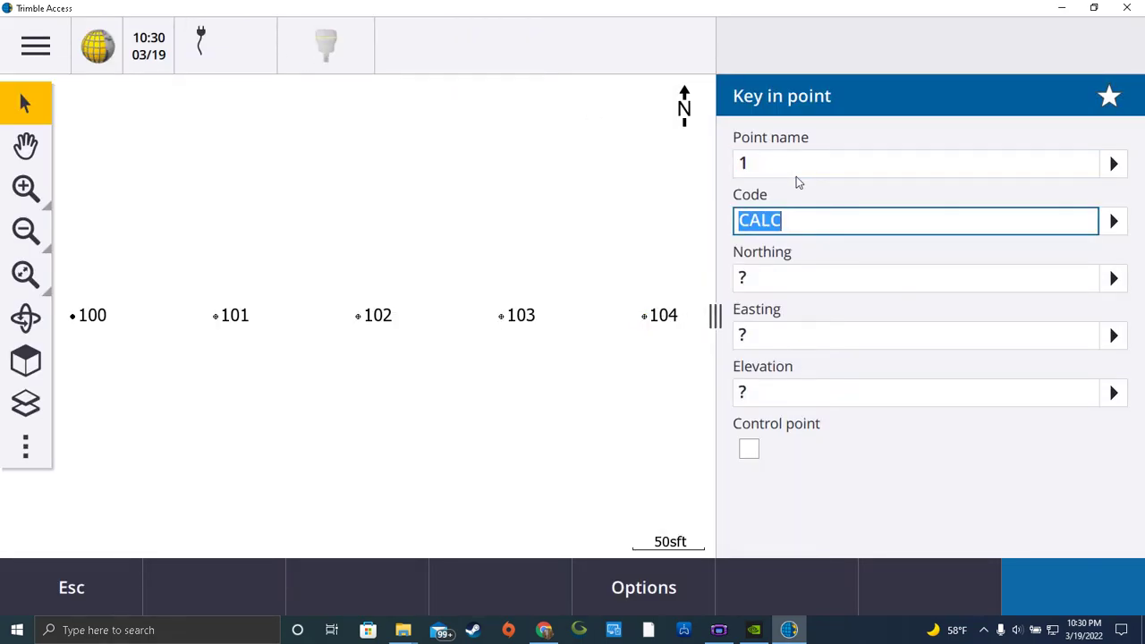
{"action": "type", "text": "N"}
{"action": "key", "text": "BackSpace"}
{"action": "type", "text": "CIRF"}
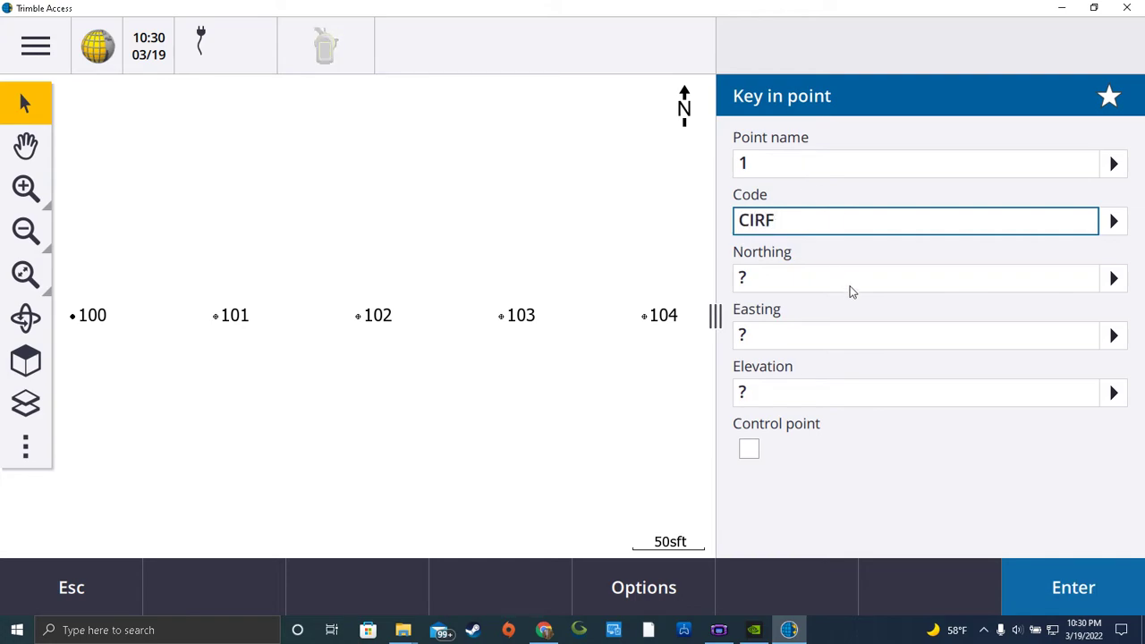
- Give point 1 northing 8000 and easting 8000, store it with the elevation left blank, and fit all points in the map
{"action": "left_click", "coordinate": [767, 285]}
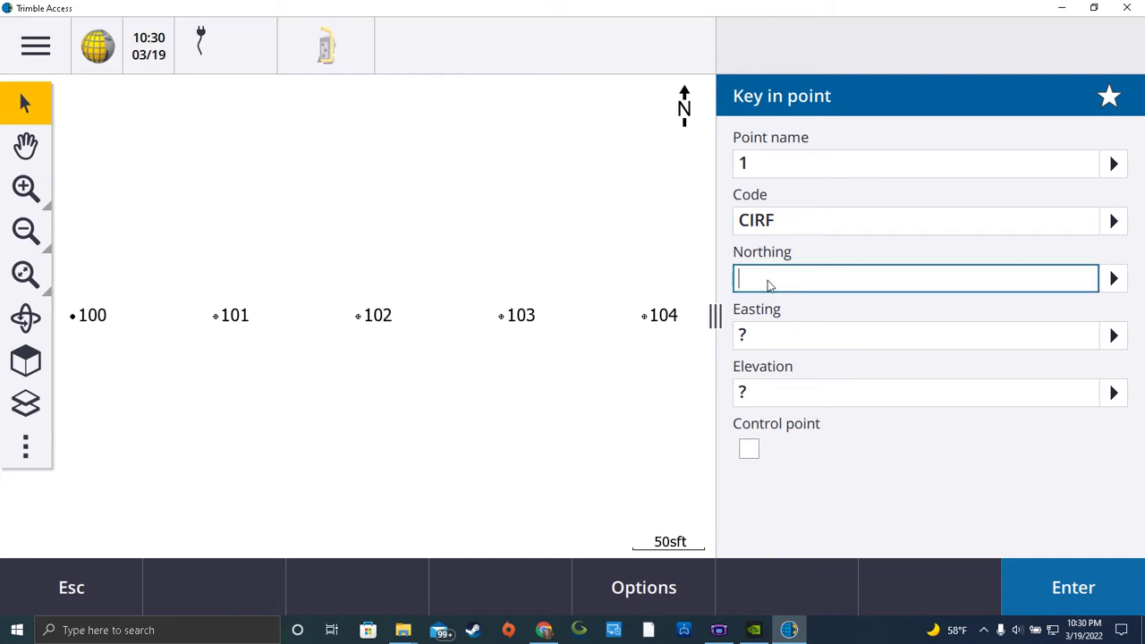
{"action": "type", "text": "8000"}
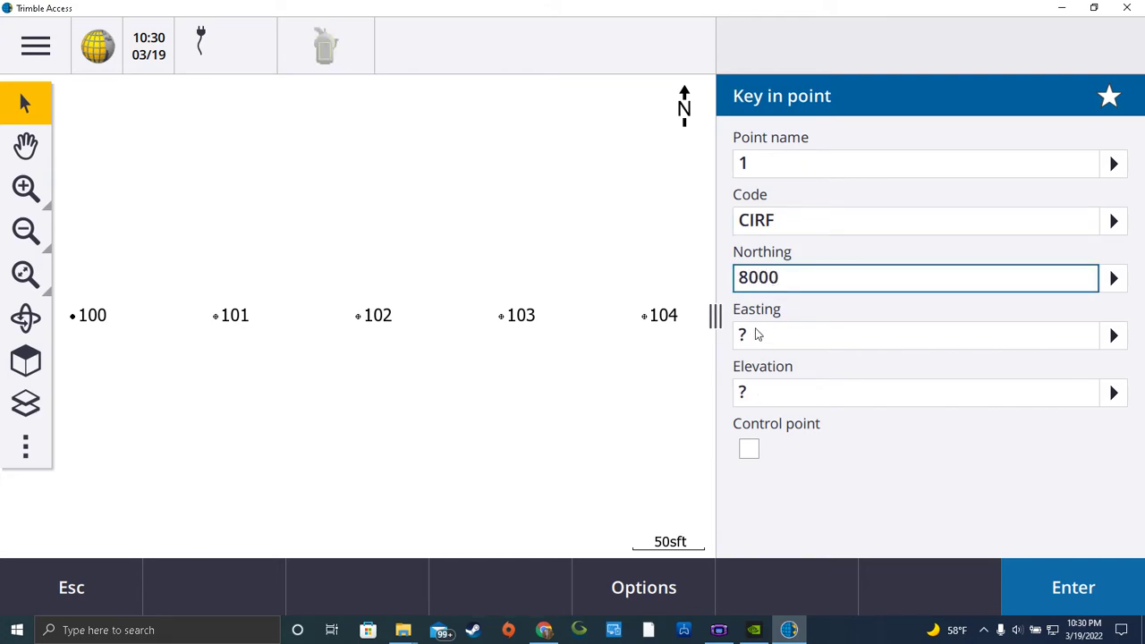
{"action": "left_click", "coordinate": [757, 336]}
{"action": "type", "text": "8000"}
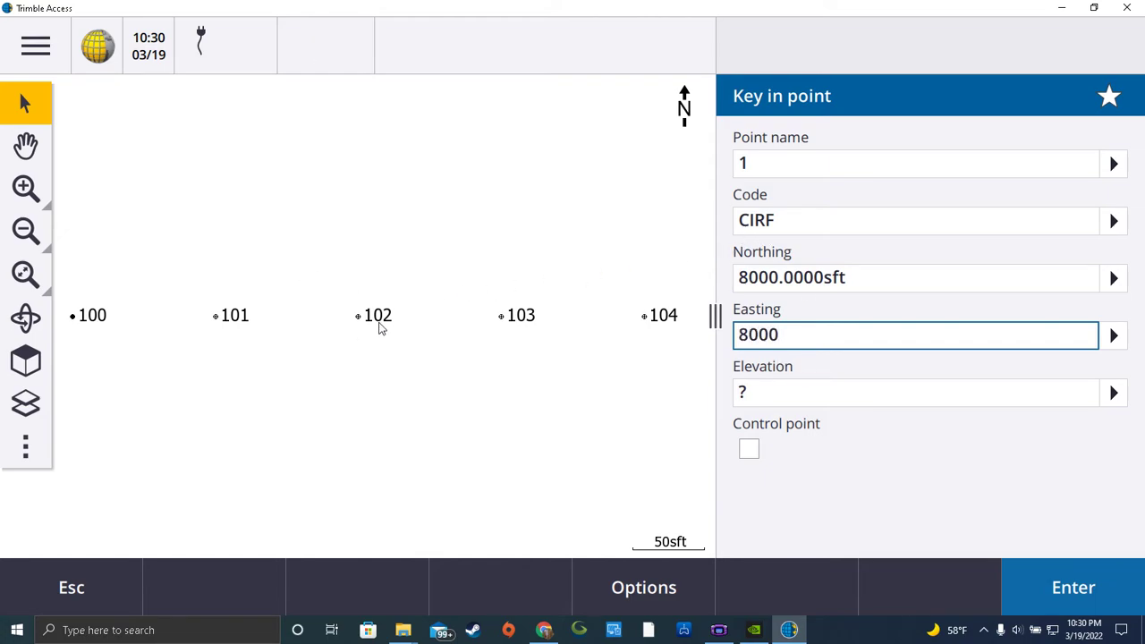
{"action": "left_click", "coordinate": [767, 396]}
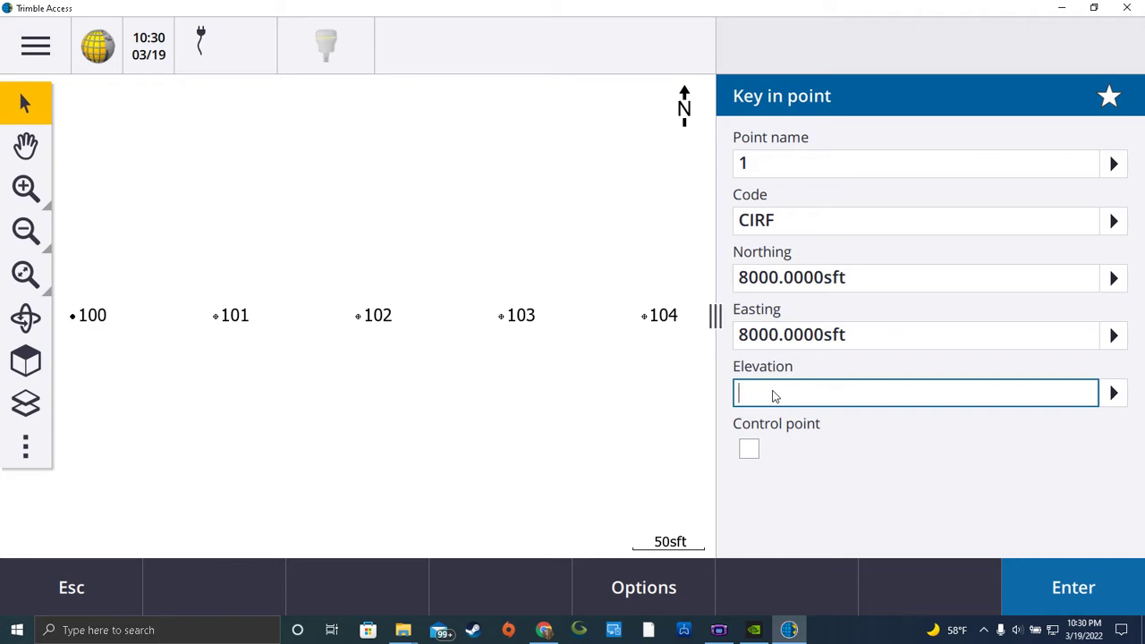
{"action": "left_click", "coordinate": [1063, 588]}
{"action": "left_click", "coordinate": [1073, 589]}
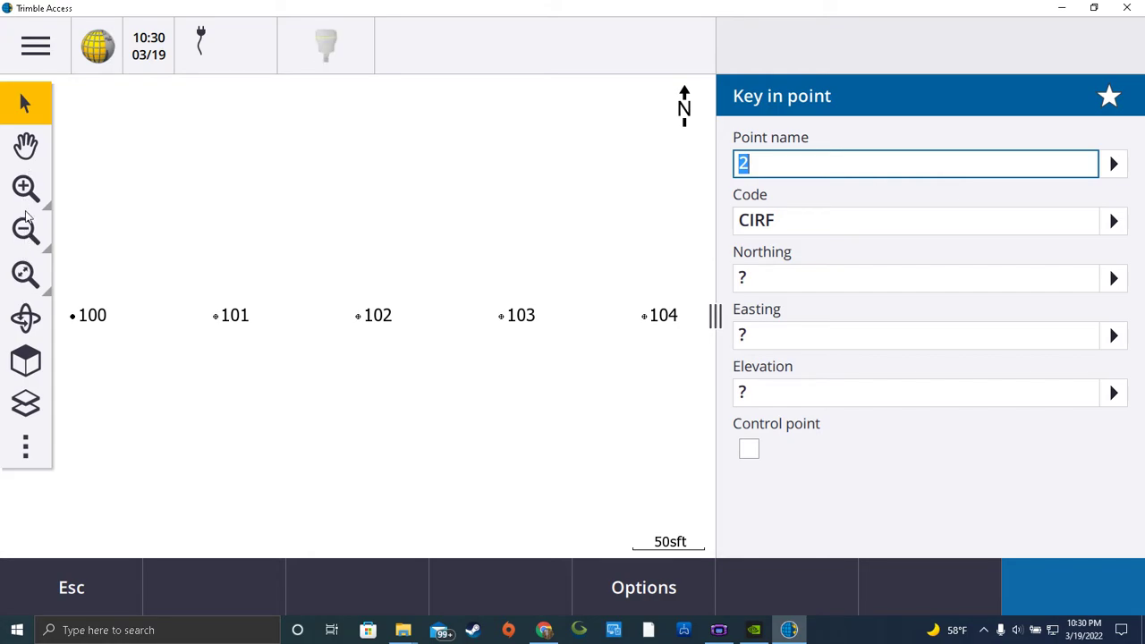
{"action": "left_click", "coordinate": [27, 277]}
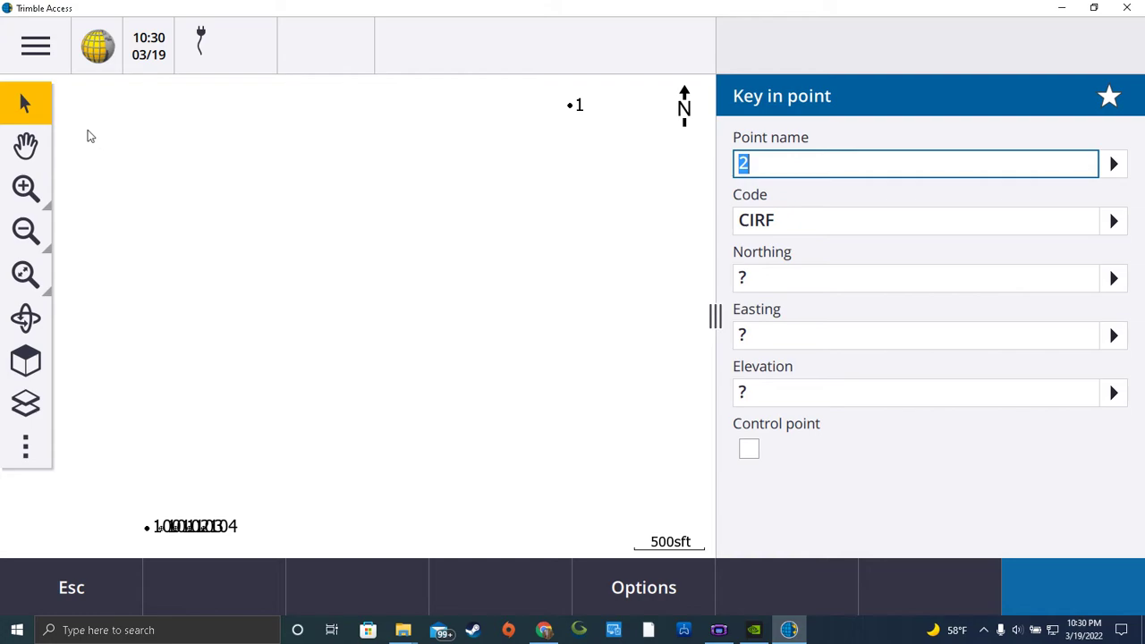
- Start a station setup using the manual(SIM) survey style and accept the corrections with pressure and temperature left blank
{"action": "left_click", "coordinate": [36, 49]}
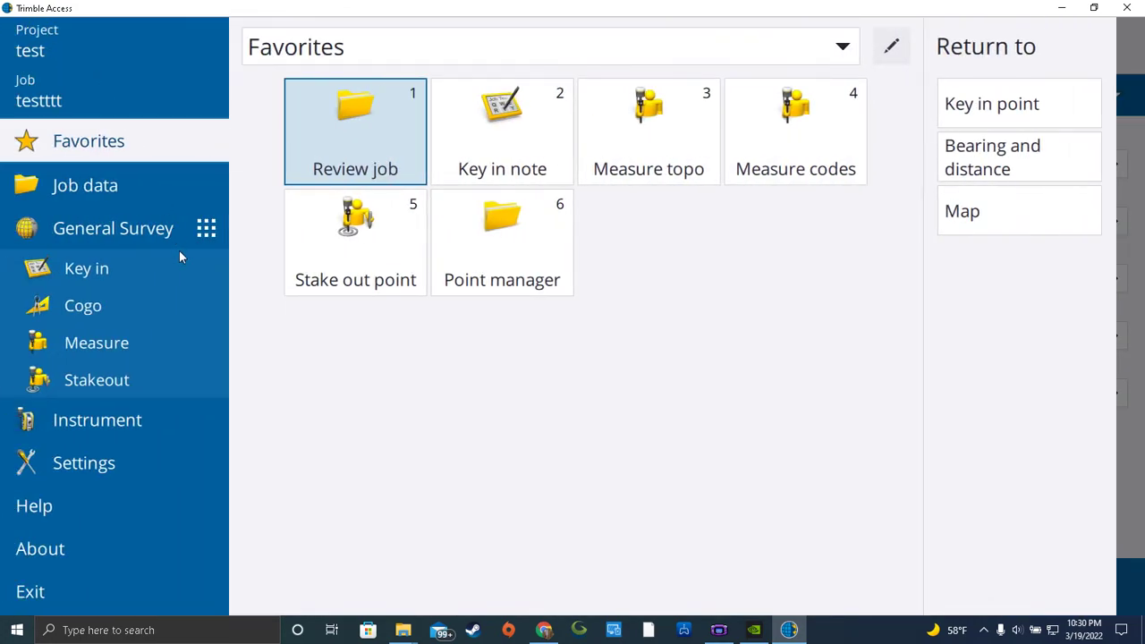
{"action": "left_click", "coordinate": [101, 345]}
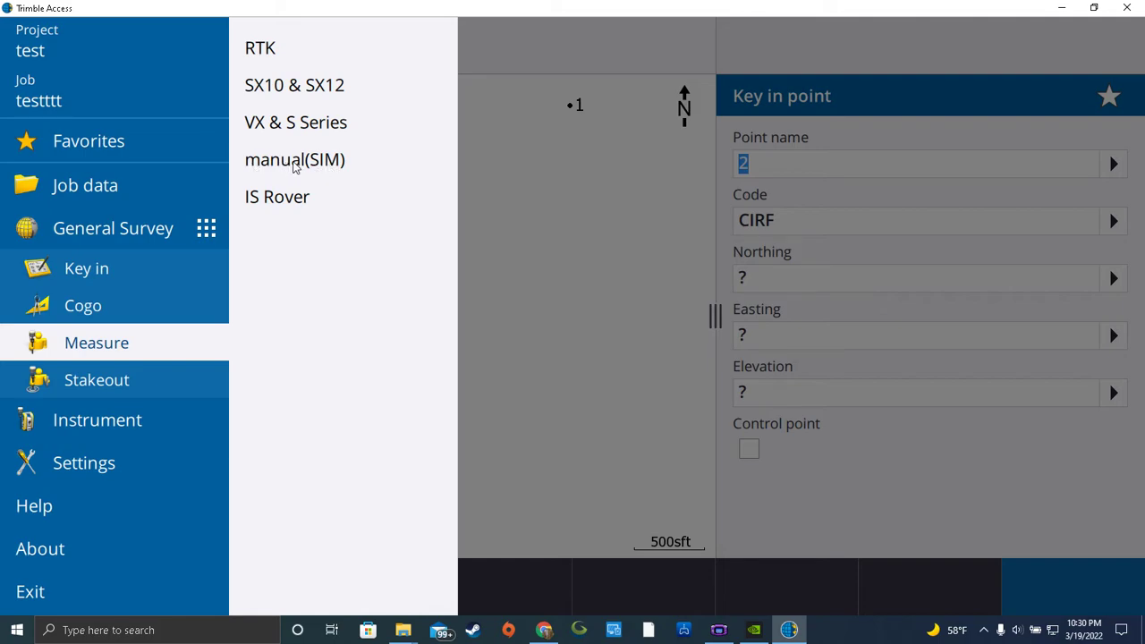
{"action": "left_click", "coordinate": [295, 165]}
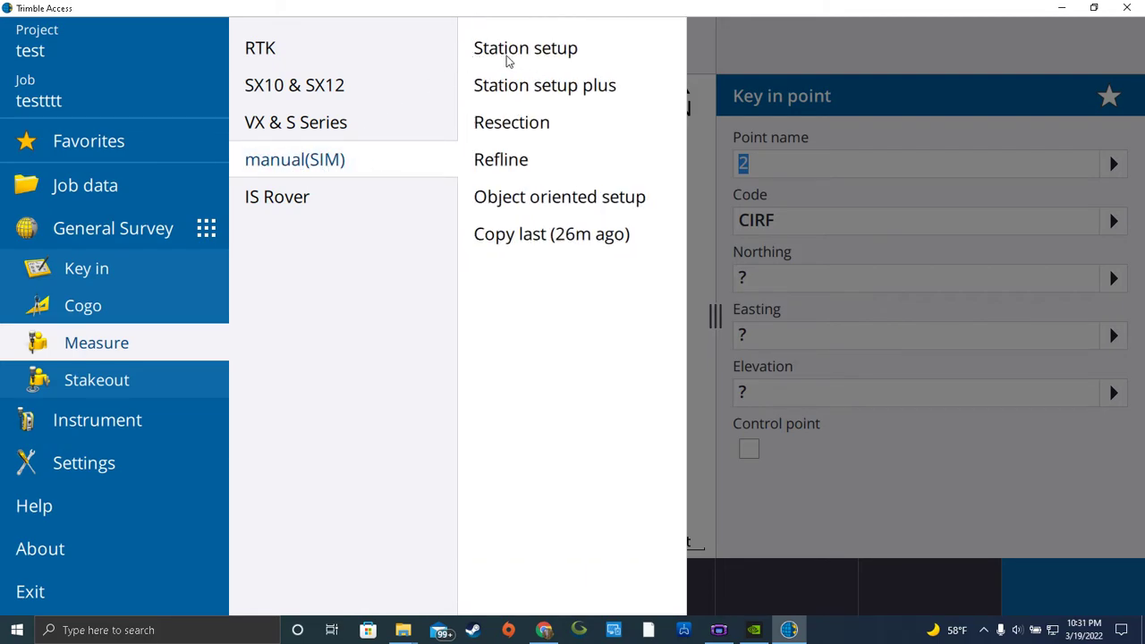
{"action": "left_click", "coordinate": [540, 51]}
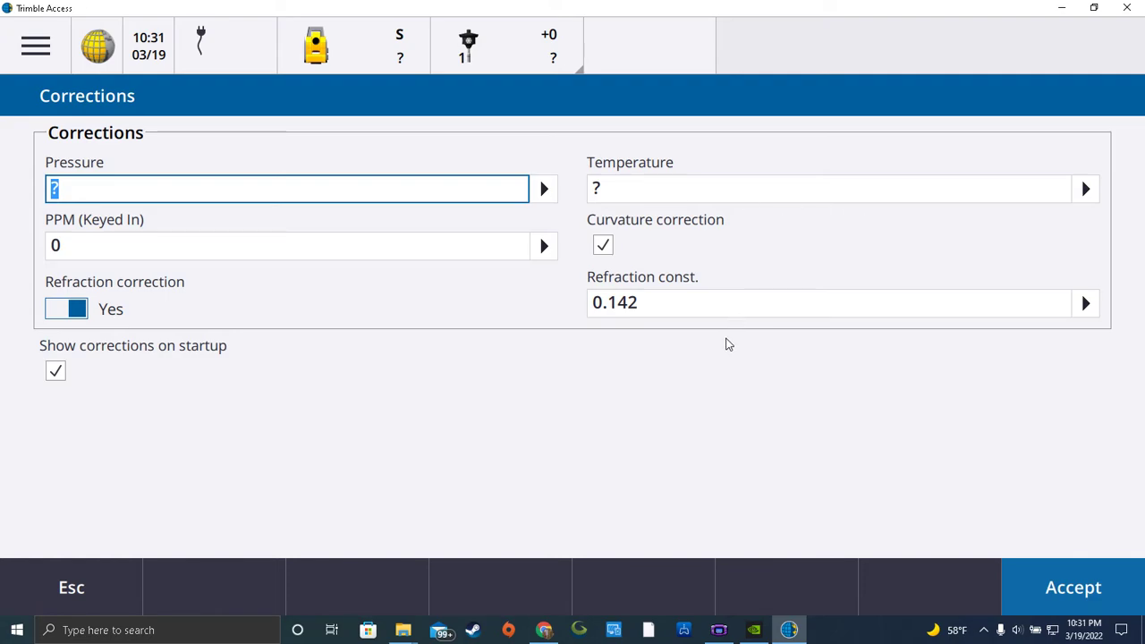
{"action": "left_click", "coordinate": [1077, 585]}
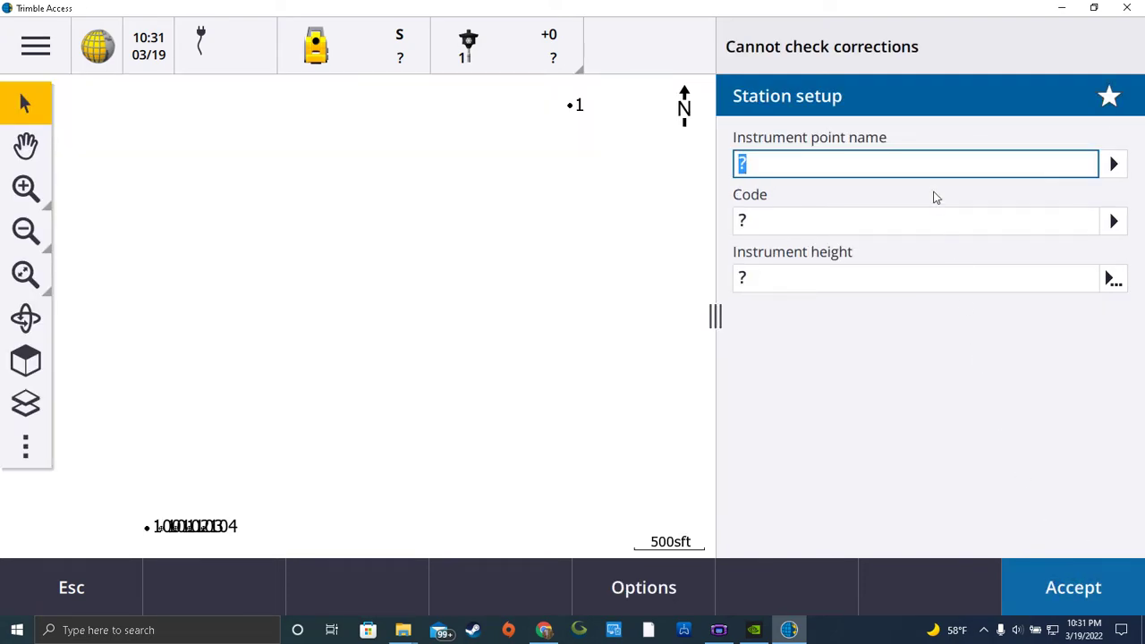
- Set point 1 as the instrument point and continue with the instrument height left blank
{"action": "left_click", "coordinate": [785, 158]}
{"action": "type", "text": "1"}
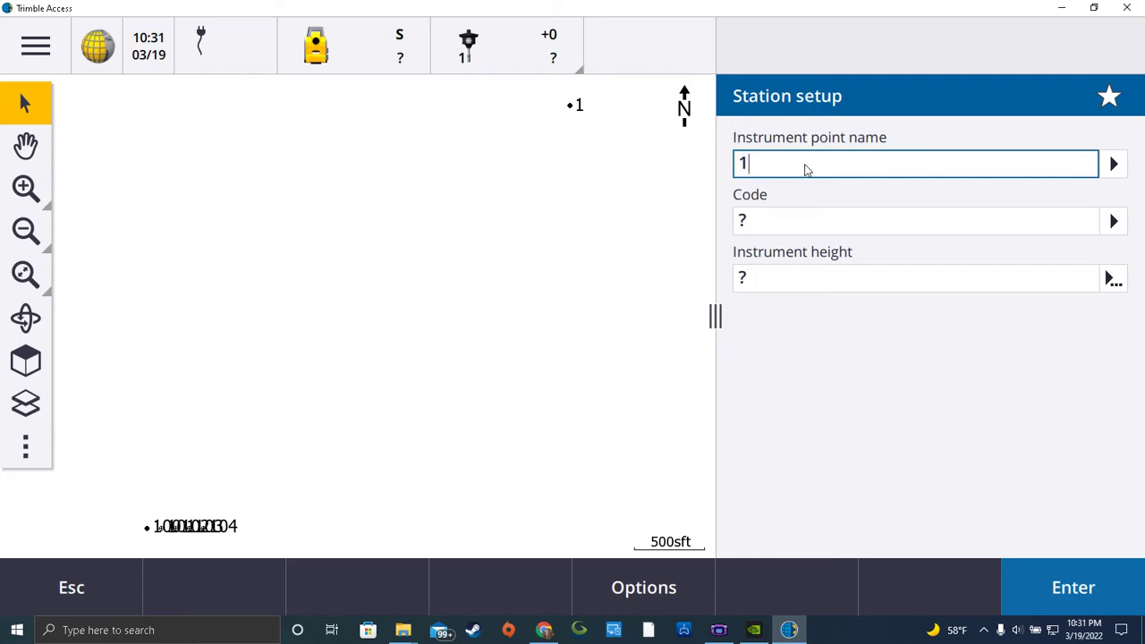
{"action": "key", "text": "Return"}
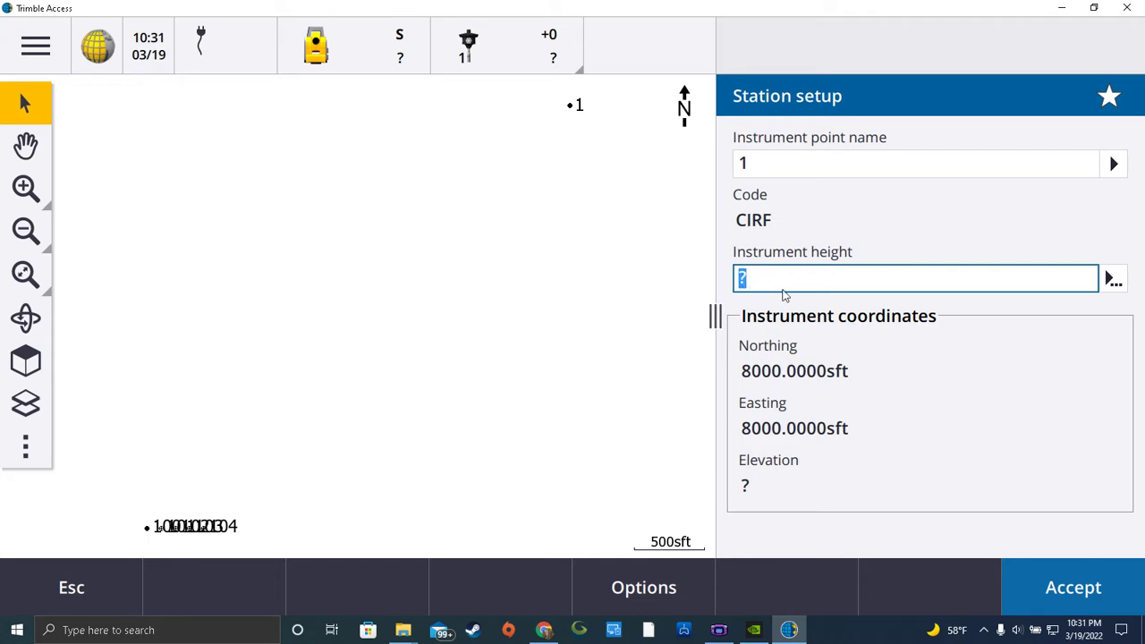
{"action": "left_click", "coordinate": [1091, 591]}
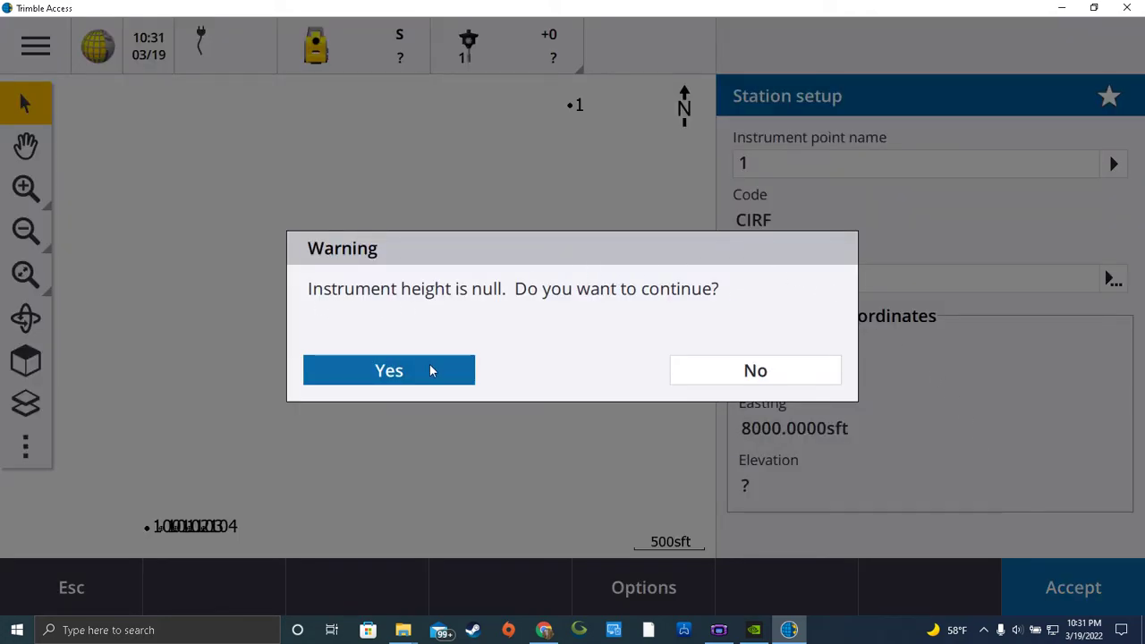
{"action": "left_click", "coordinate": [400, 372]}
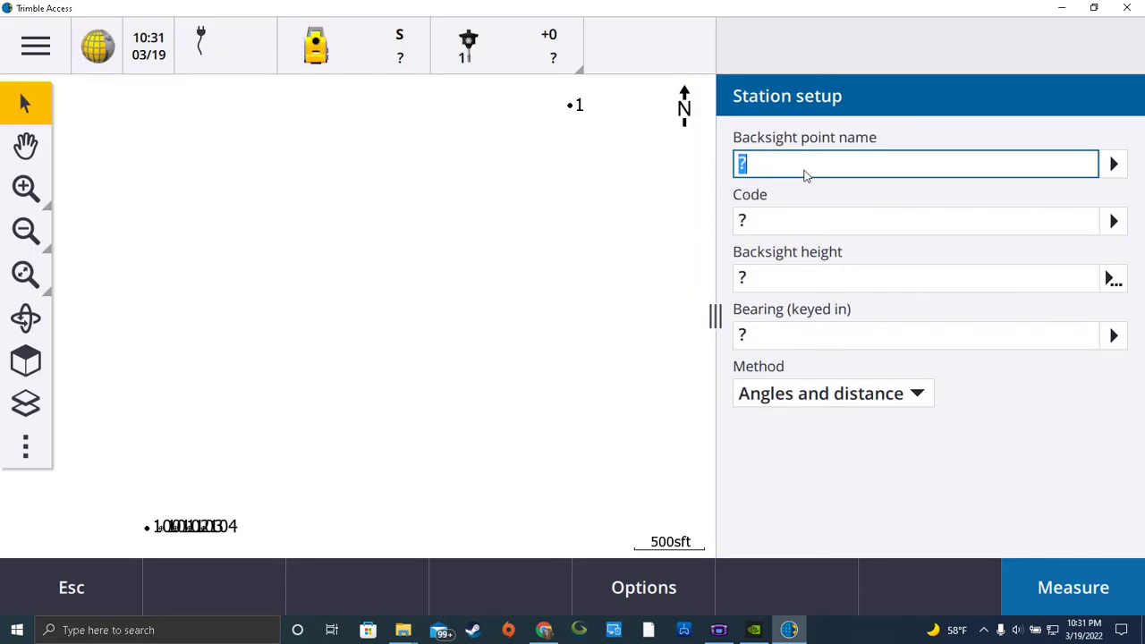
- Define backsight point 2 with code IR and a keyed-in bearing of N90°00'00"E, leaving the backsight height blank
{"action": "type", "text": "2"}
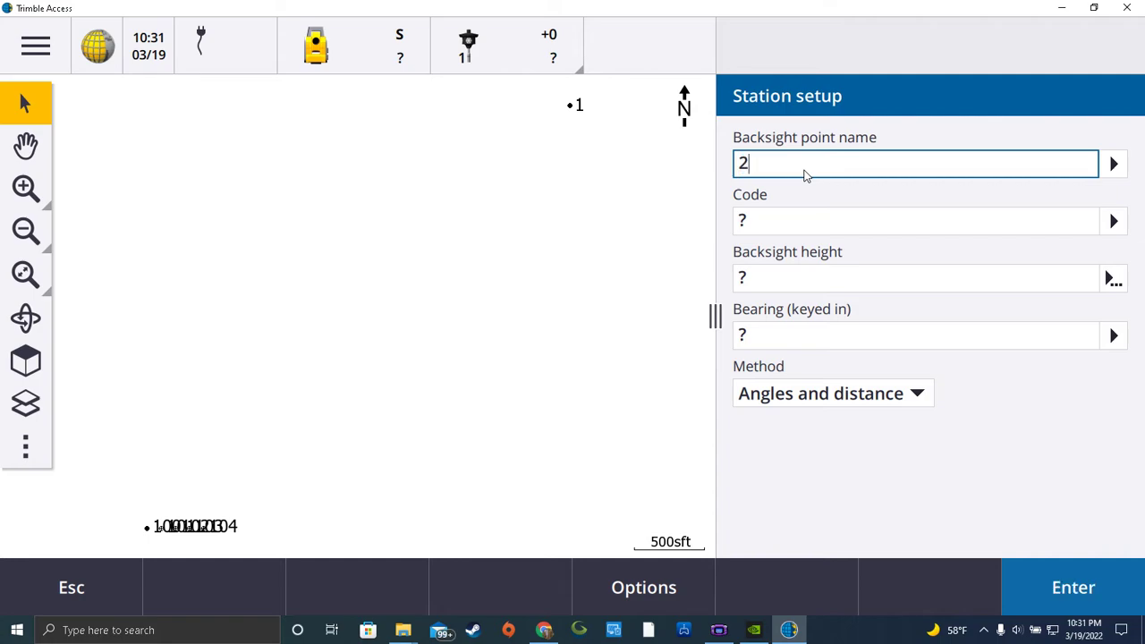
{"action": "key", "text": "Tab"}
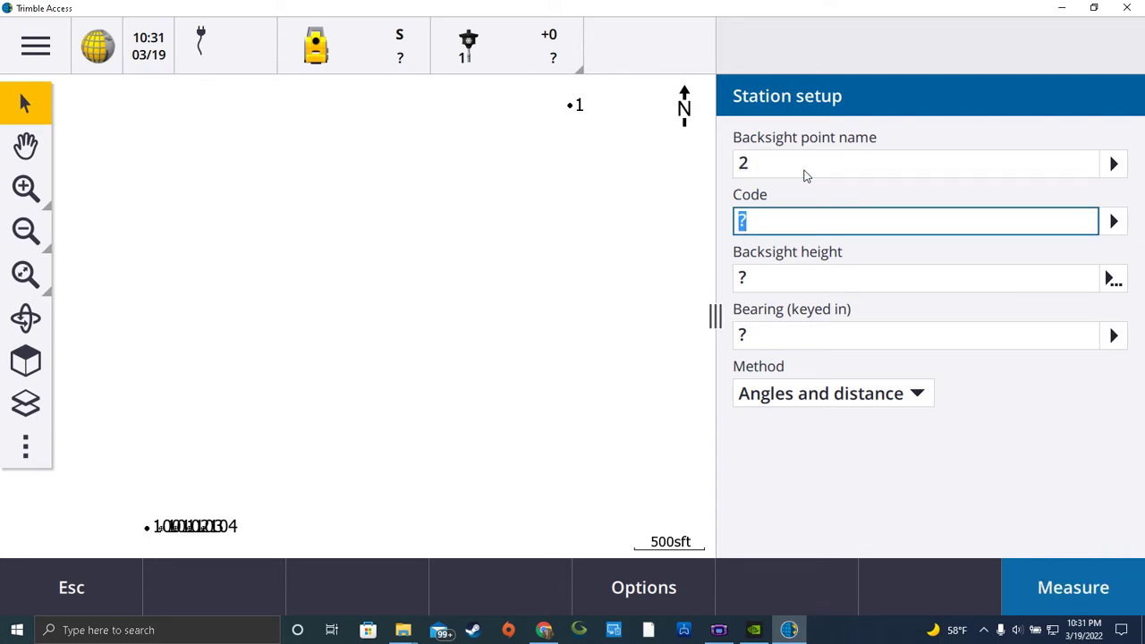
{"action": "type", "text": "IR"}
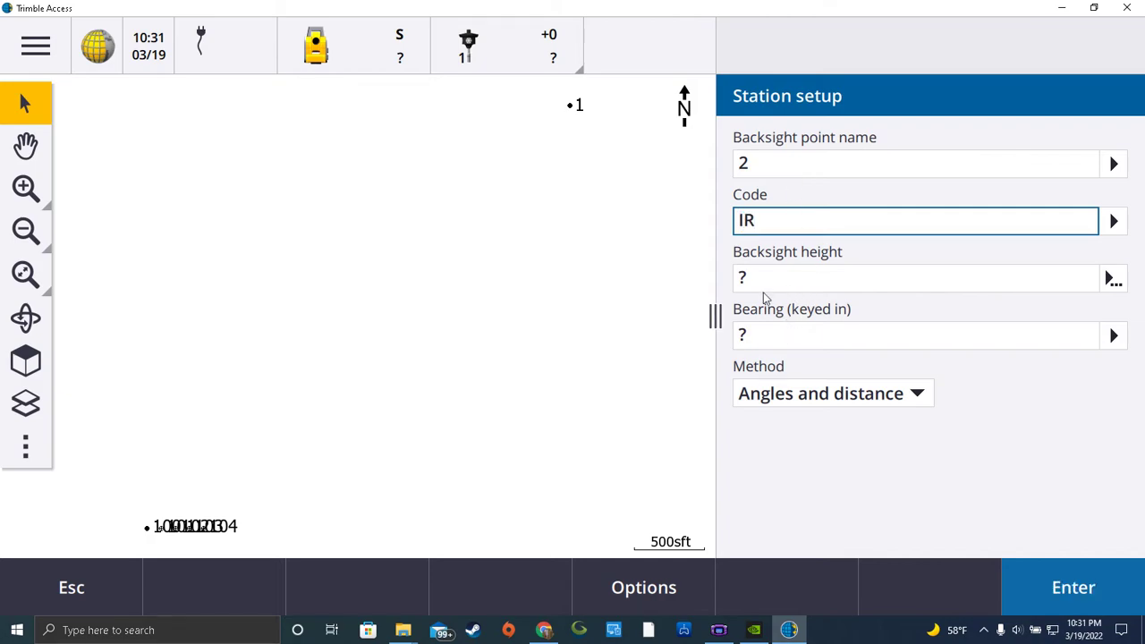
{"action": "left_click", "coordinate": [757, 340]}
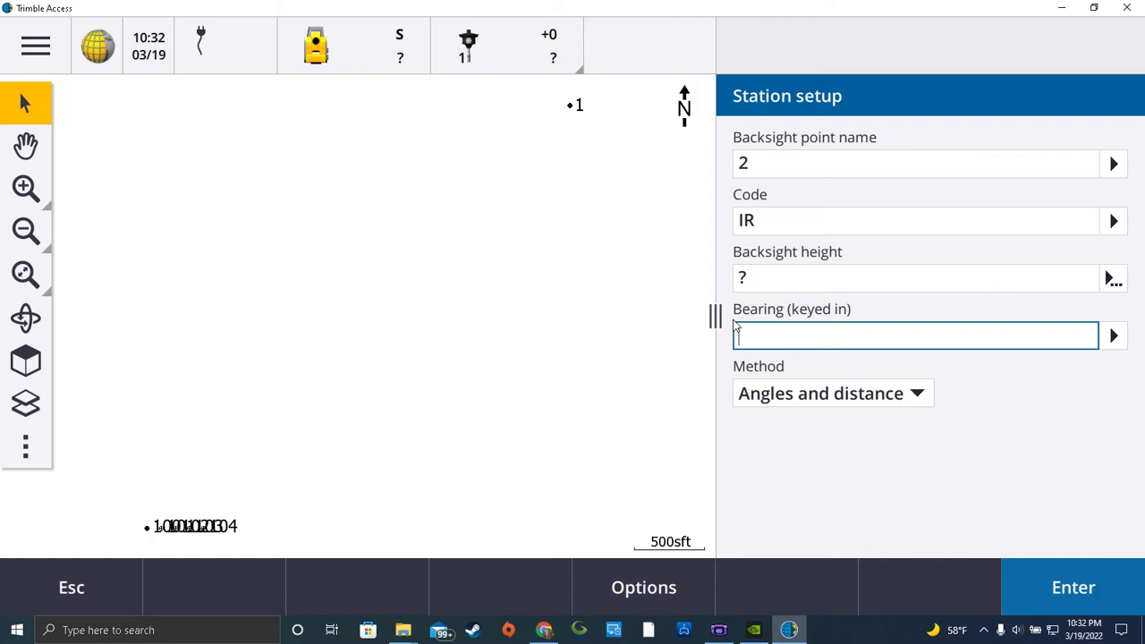
{"action": "type", "text": "90"}
{"action": "left_click", "coordinate": [1109, 337]}
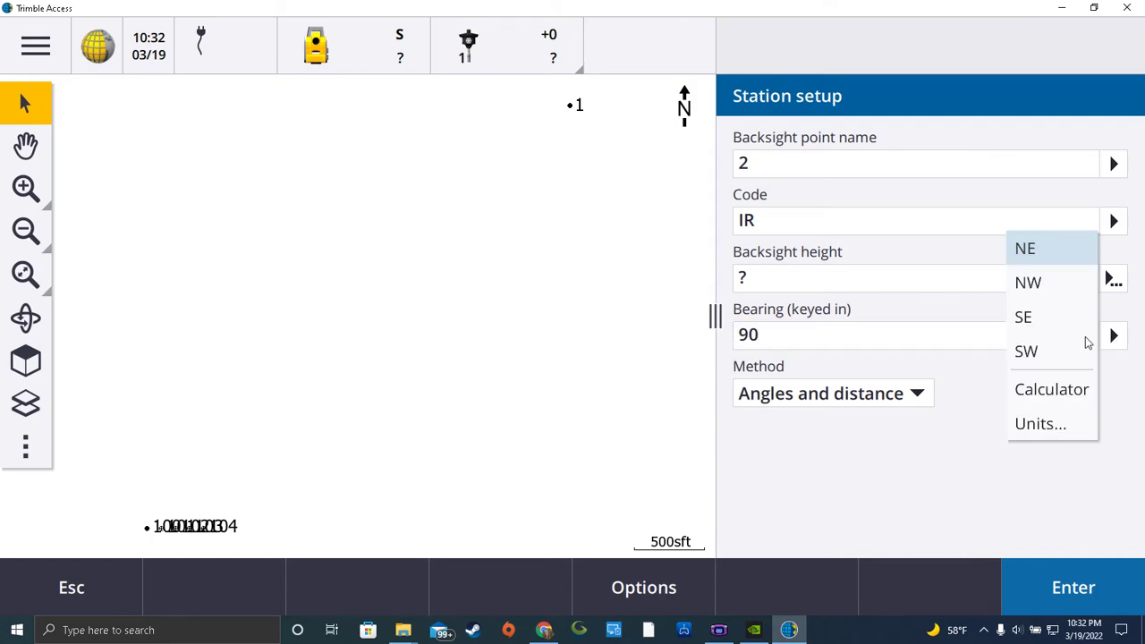
{"action": "left_click", "coordinate": [1032, 250]}
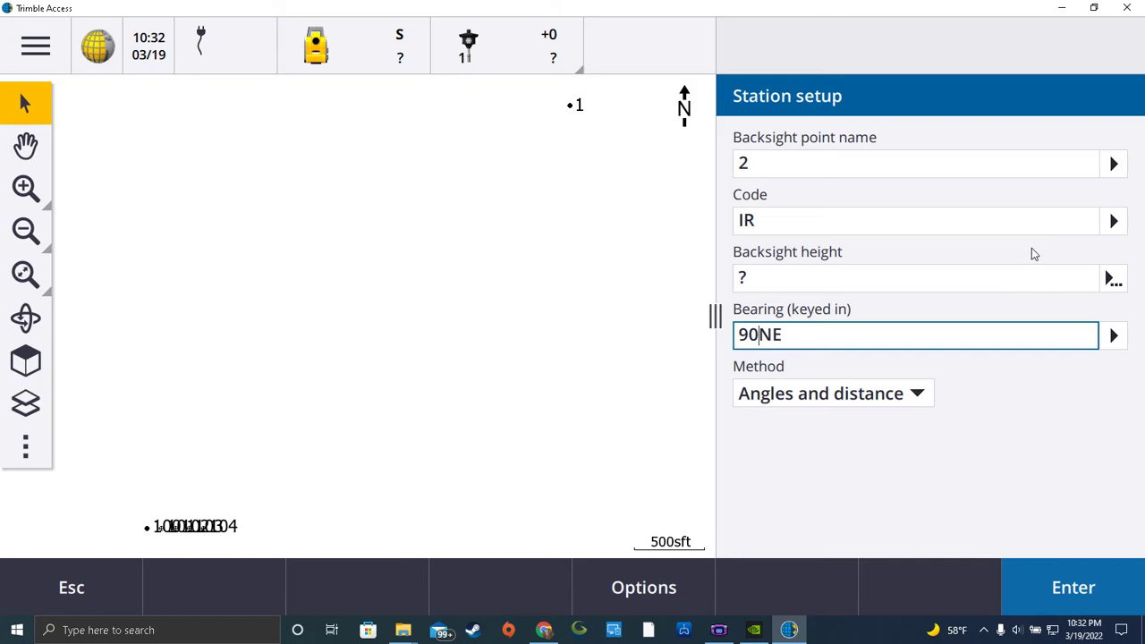
{"action": "left_click", "coordinate": [839, 297]}
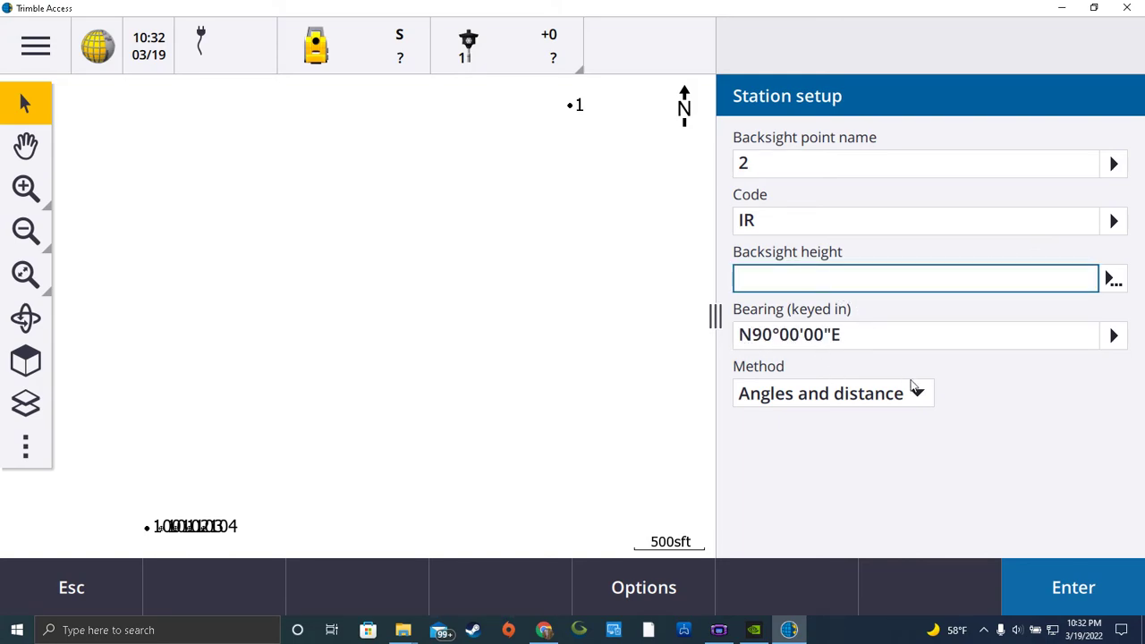
{"action": "left_click", "coordinate": [1062, 595]}
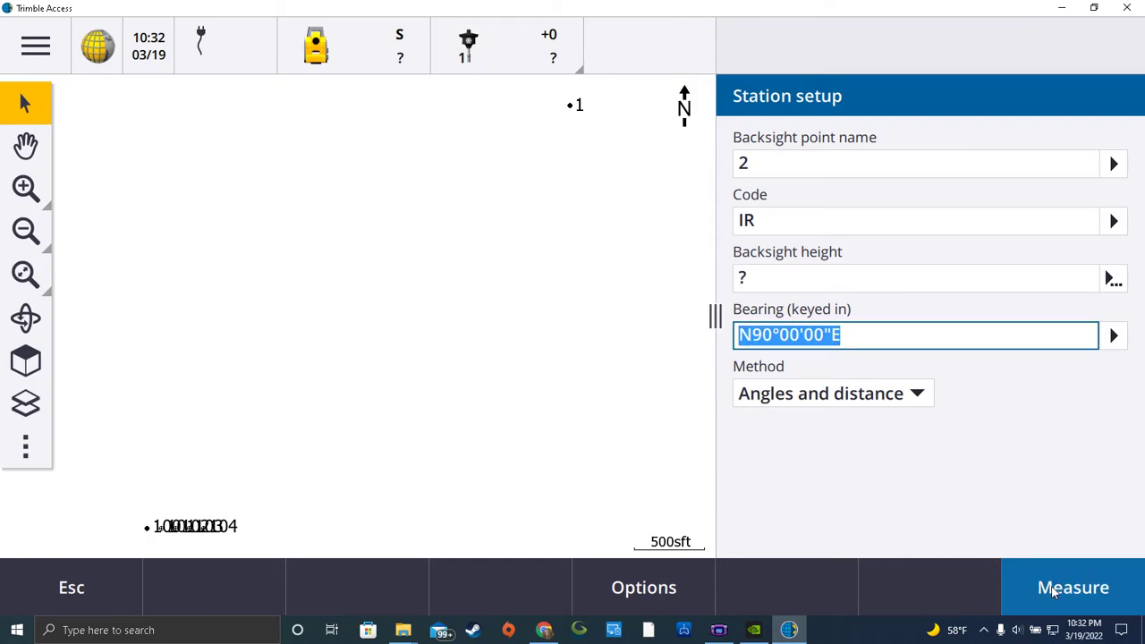
- Measure the backsight with horizontal angle 0°00'00" and slope distance 100 sft, and store the station setup
{"action": "left_click", "coordinate": [1054, 591]}
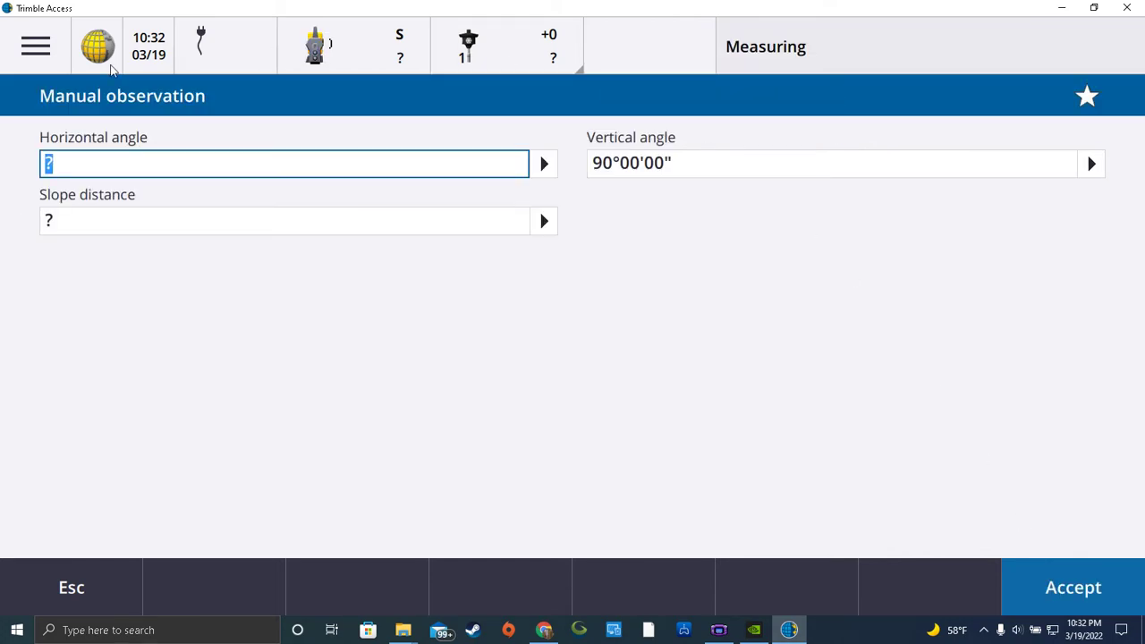
{"action": "type", "text": "0"}
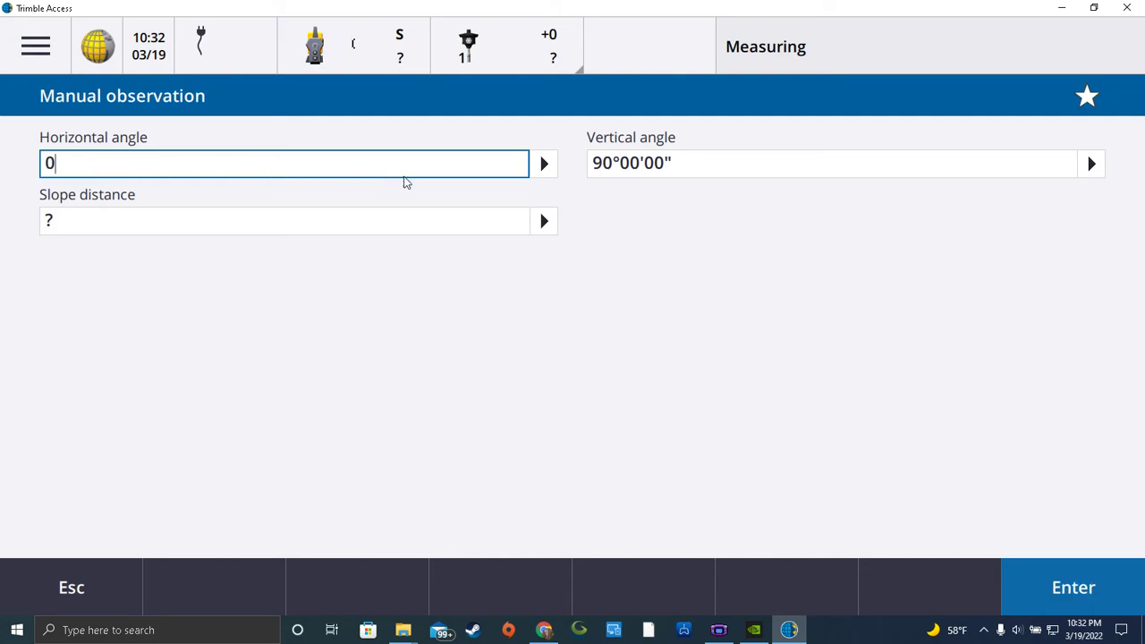
{"action": "left_click", "coordinate": [216, 224]}
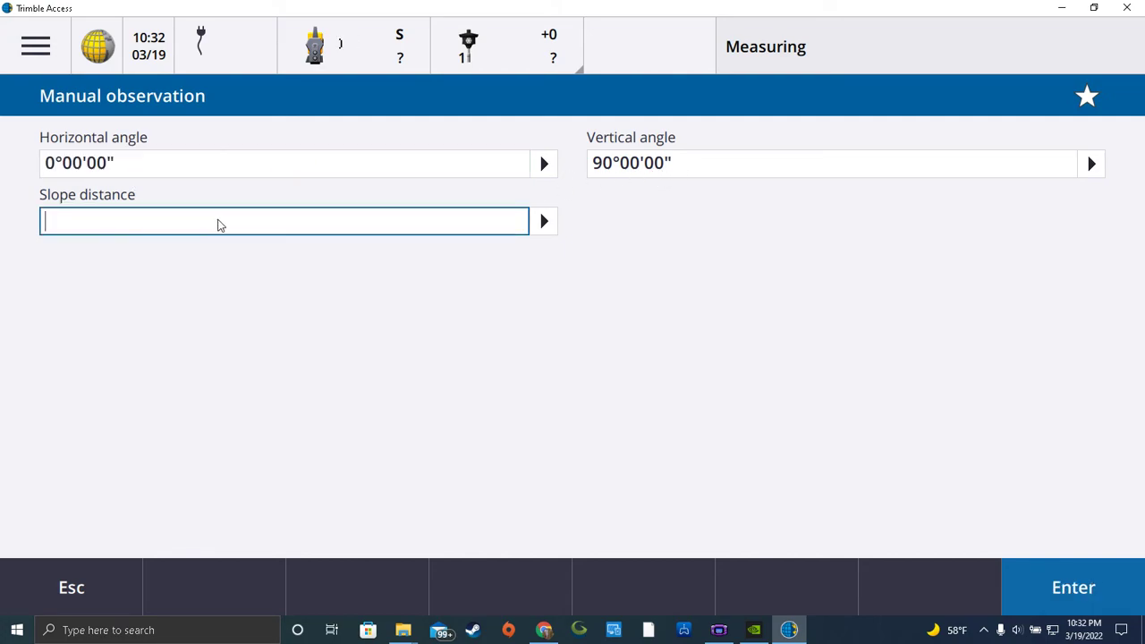
{"action": "type", "text": "100"}
{"action": "left_click", "coordinate": [1056, 591]}
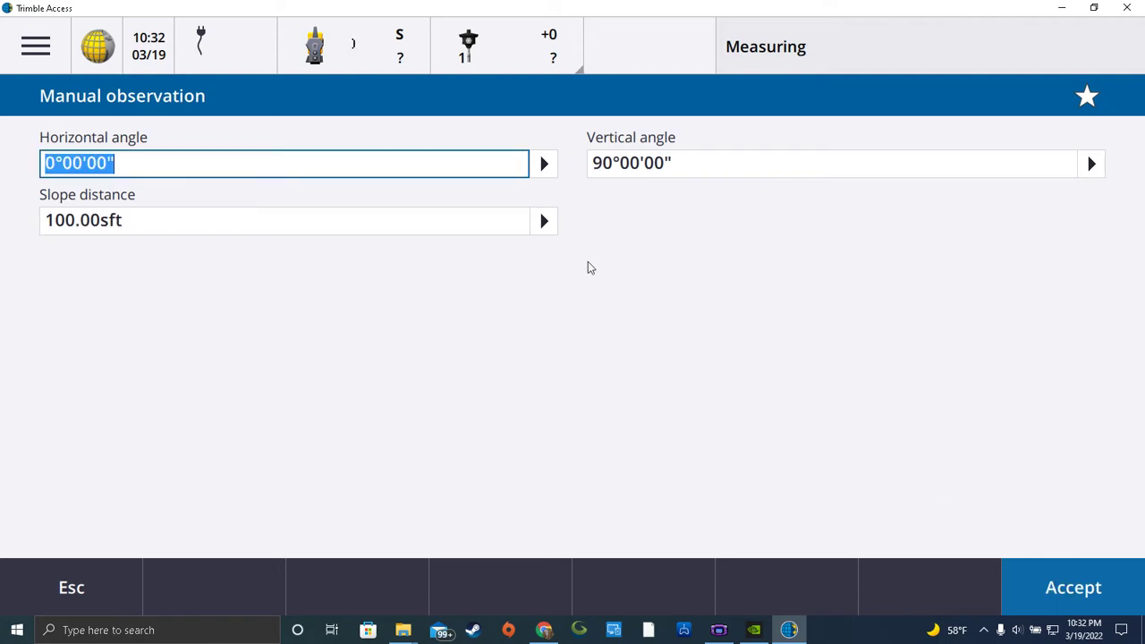
{"action": "left_click", "coordinate": [1069, 590]}
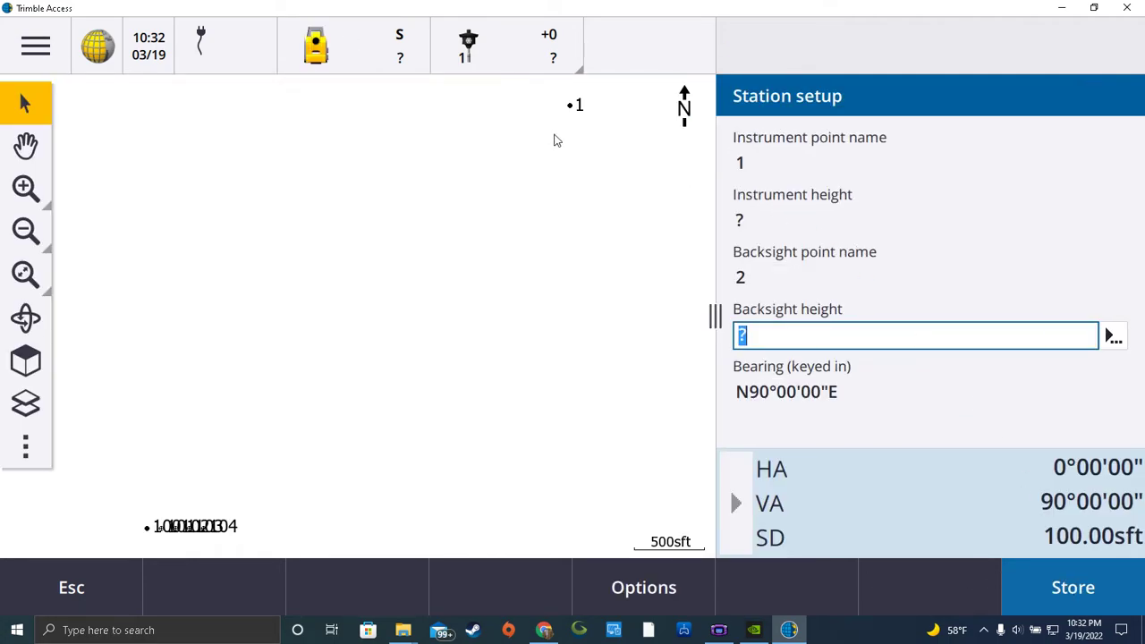
{"action": "left_click", "coordinate": [25, 232]}
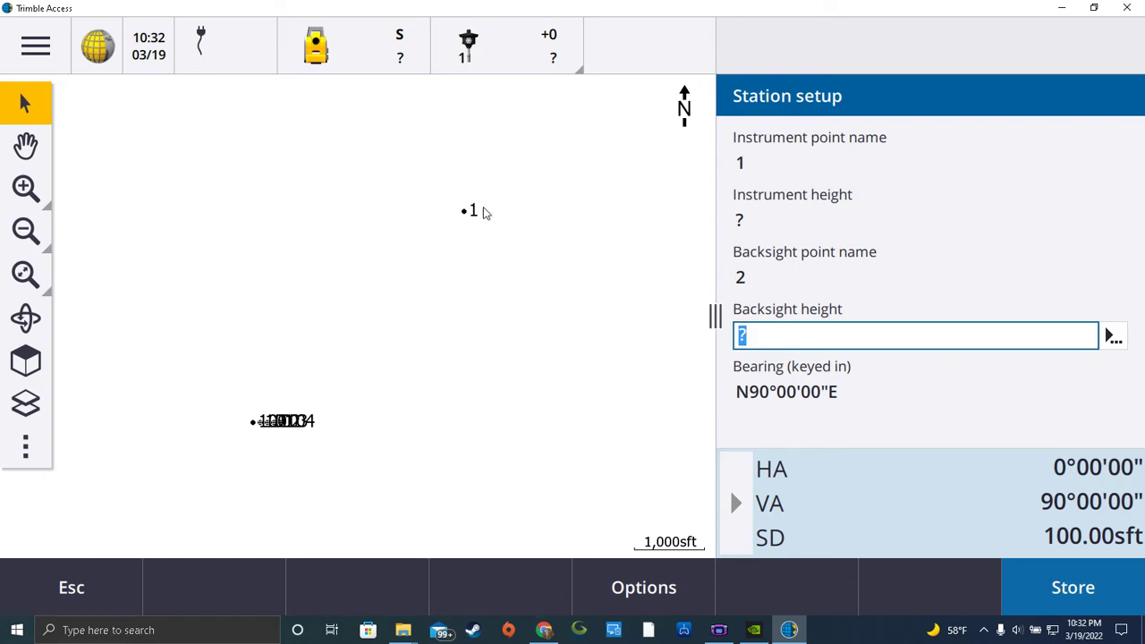
{"action": "left_click", "coordinate": [1073, 591]}
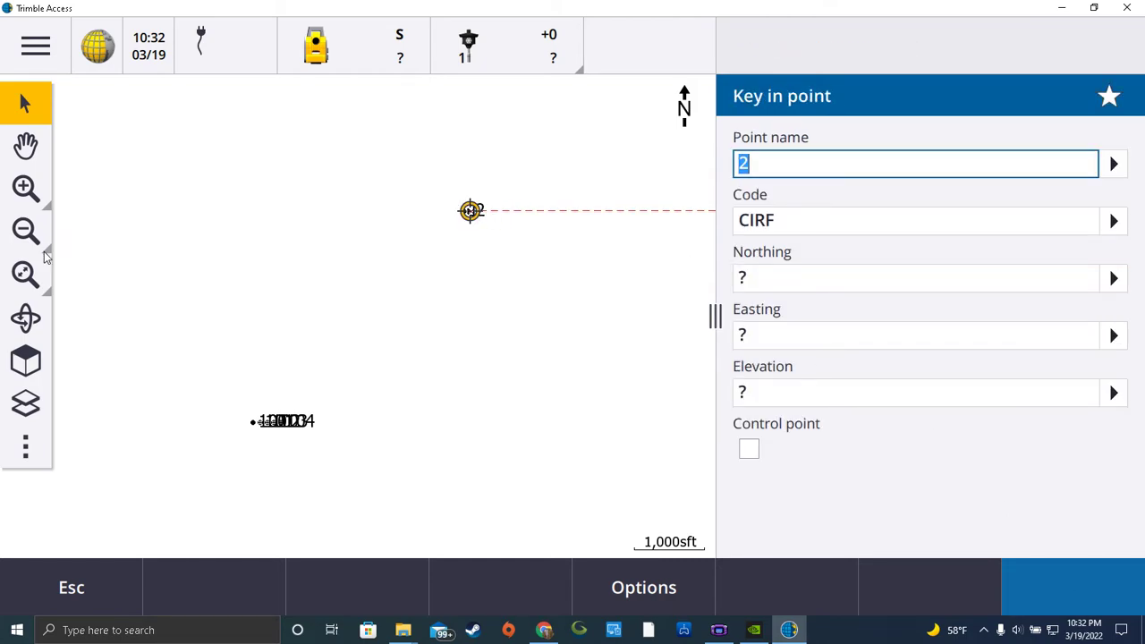
- Close the open Key in point and Compute point forms to return to the full map
{"action": "left_click", "coordinate": [25, 190]}
{"action": "left_click_drag", "start_coordinate": [438, 191], "coordinate": [501, 232]}
{"action": "left_click_drag", "start_coordinate": [257, 273], "coordinate": [550, 393]}
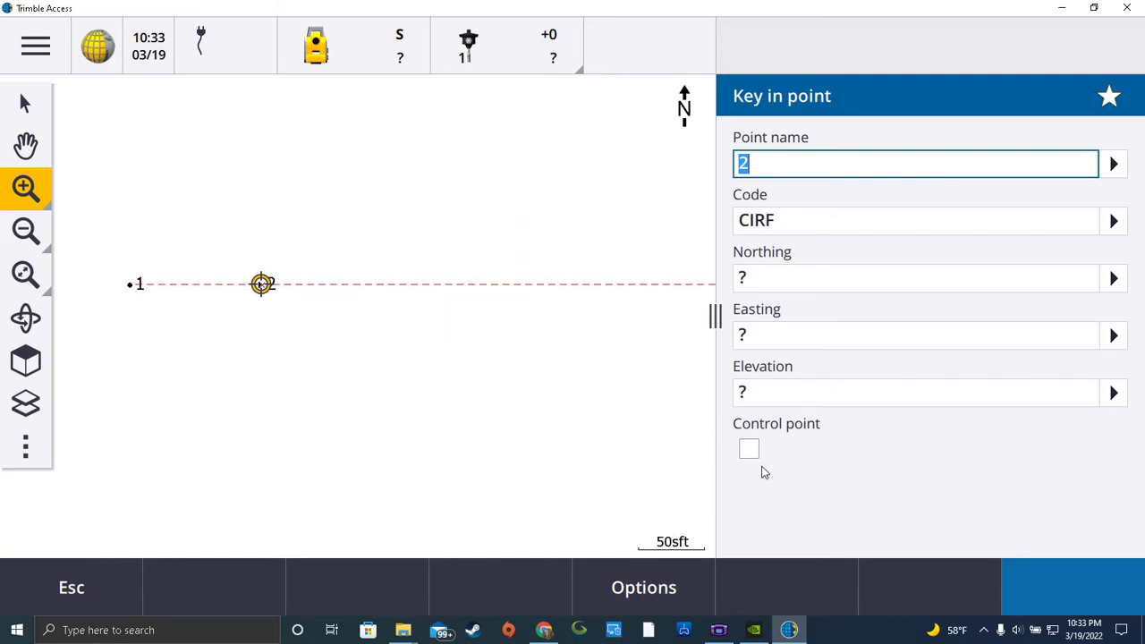
{"action": "left_click", "coordinate": [92, 593]}
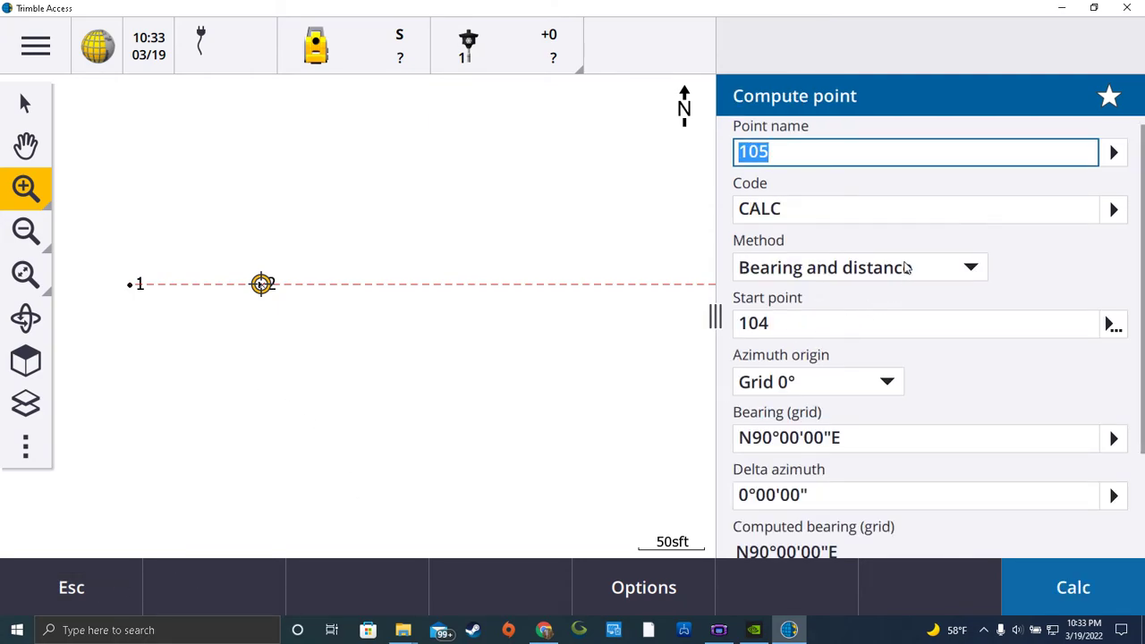
{"action": "left_click", "coordinate": [100, 585]}
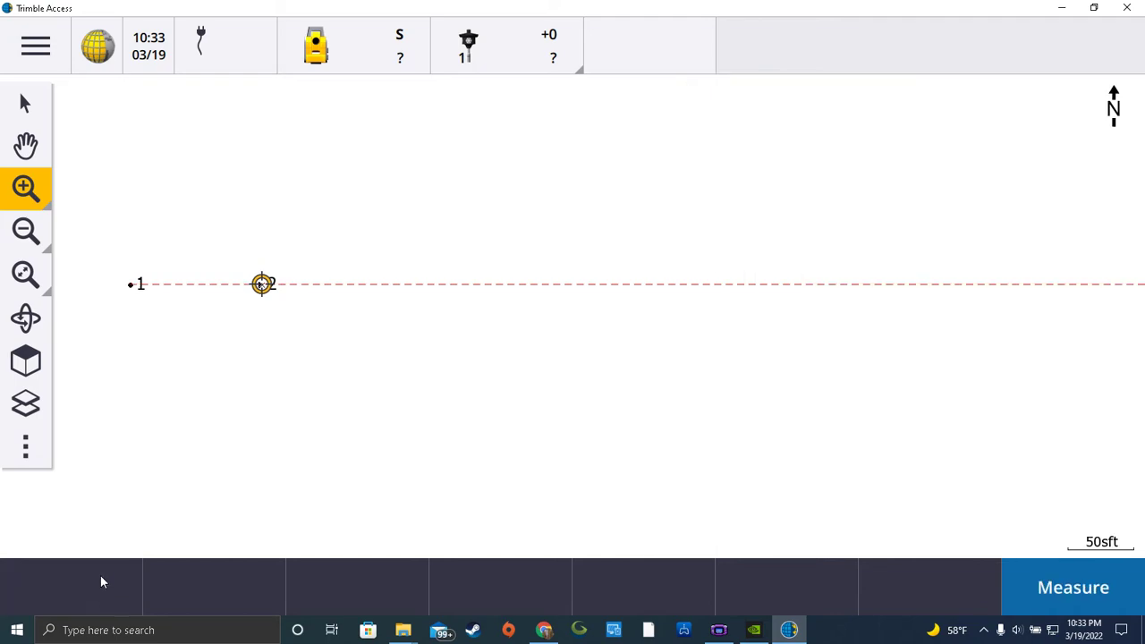
- Start a topo measurement for a point named 3, keeping the code IR
{"action": "left_click", "coordinate": [38, 49]}
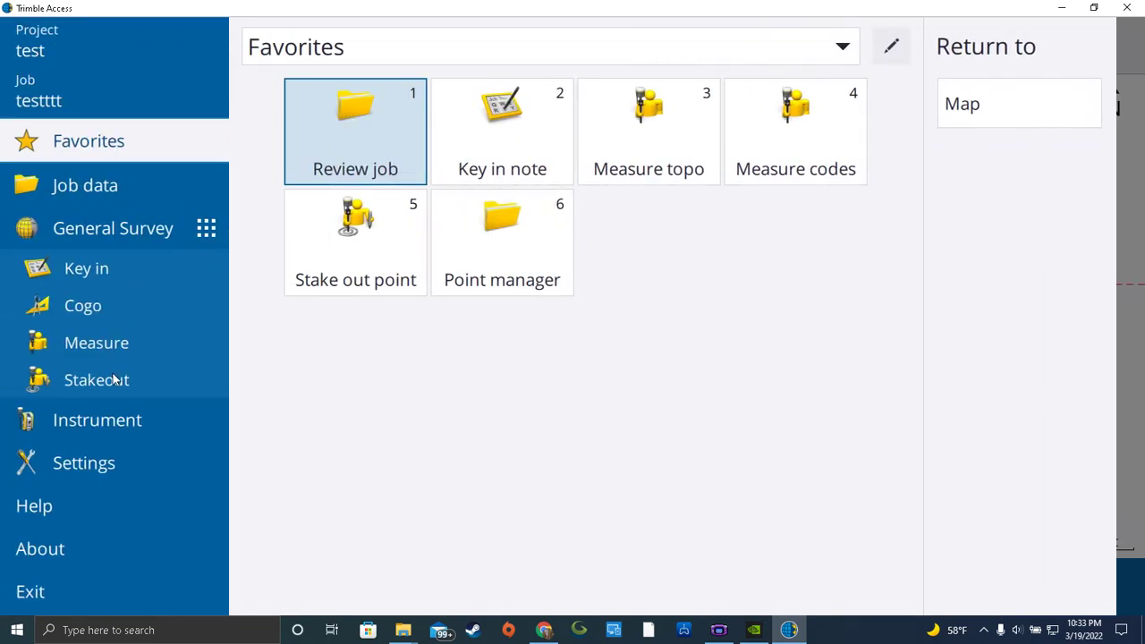
{"action": "left_click", "coordinate": [115, 341]}
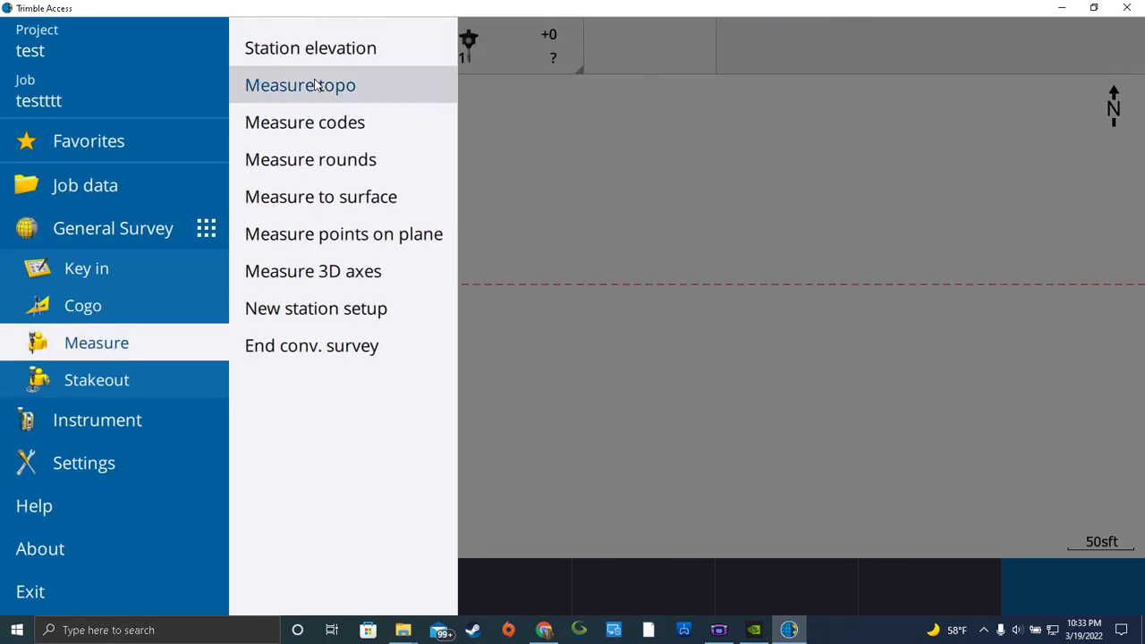
{"action": "left_click", "coordinate": [315, 85]}
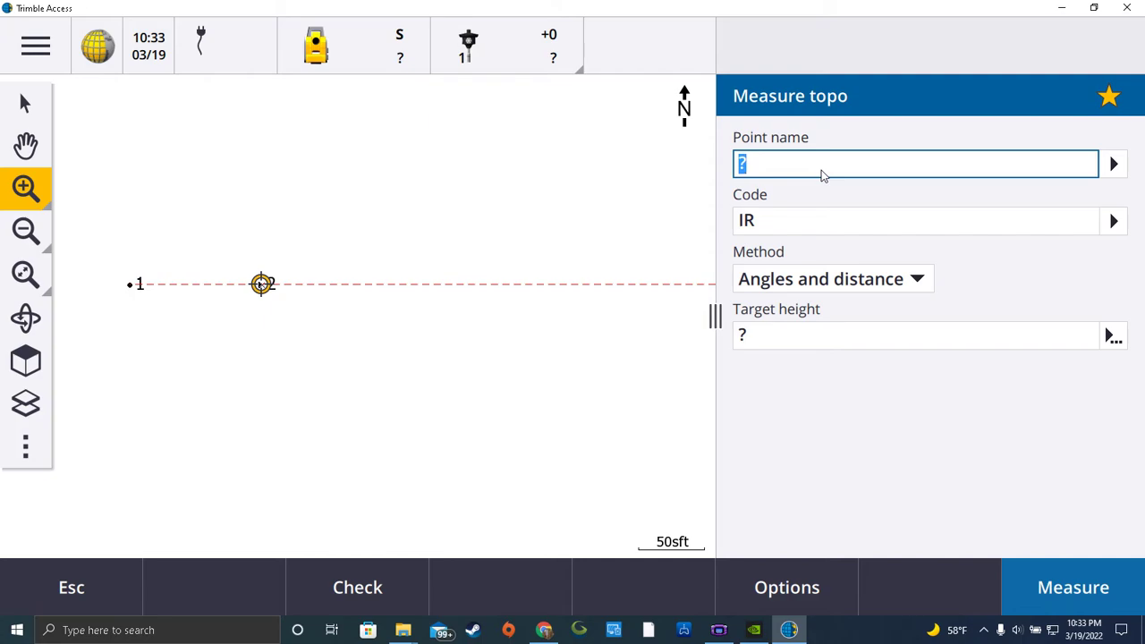
{"action": "type", "text": "3"}
{"action": "key", "text": "Tab"}
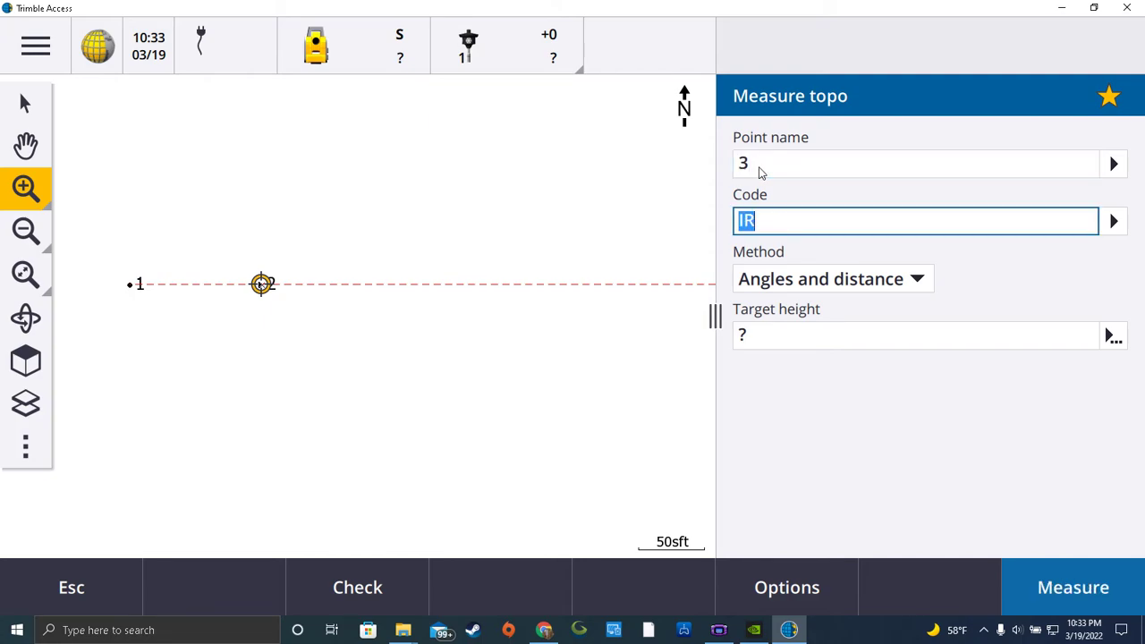
- Measure point 3 with a manual observation of horizontal angle 0°00'00" and slope distance 200 sft
{"action": "left_click", "coordinate": [1073, 587]}
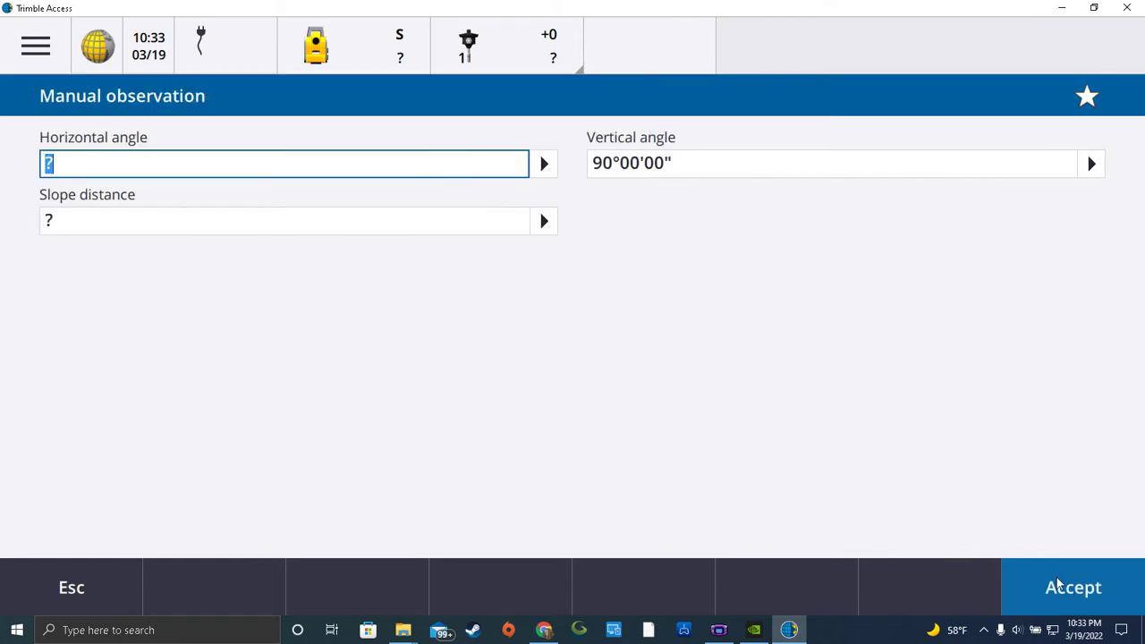
{"action": "type", "text": "0"}
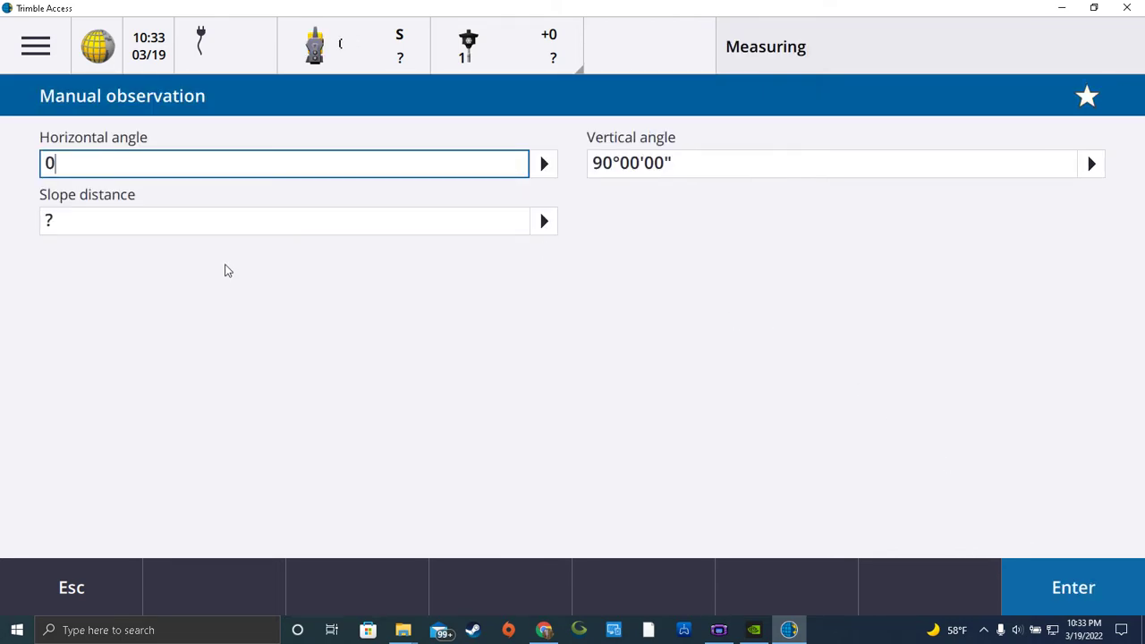
{"action": "key", "text": "Tab"}
{"action": "left_click", "coordinate": [164, 229]}
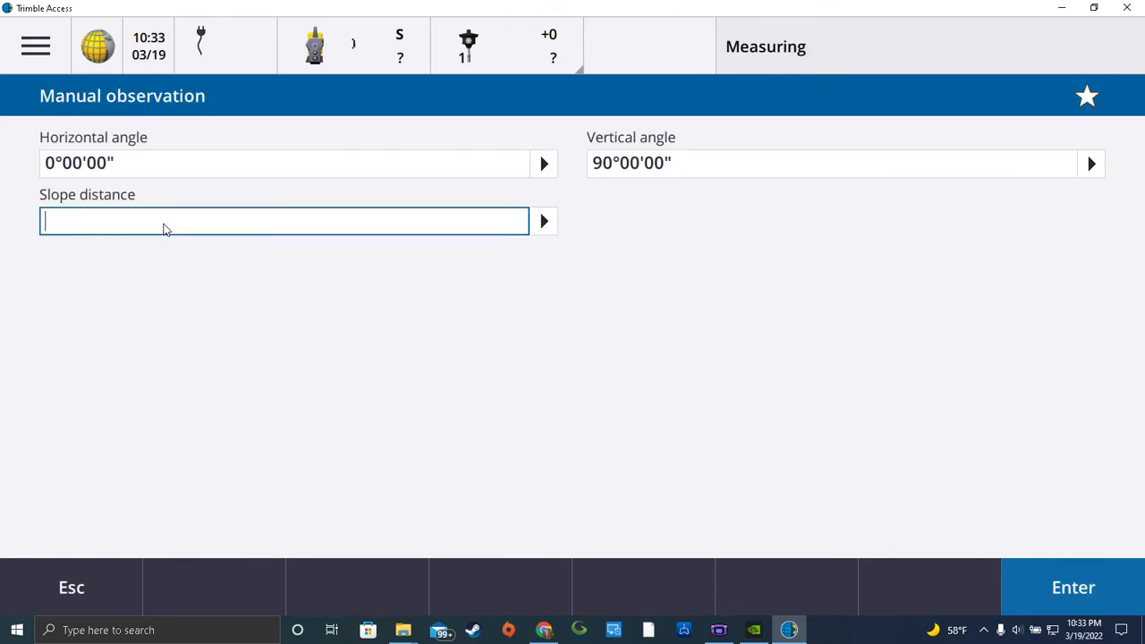
{"action": "type", "text": "200"}
{"action": "key", "text": "Return"}
{"action": "key", "text": "Return"}
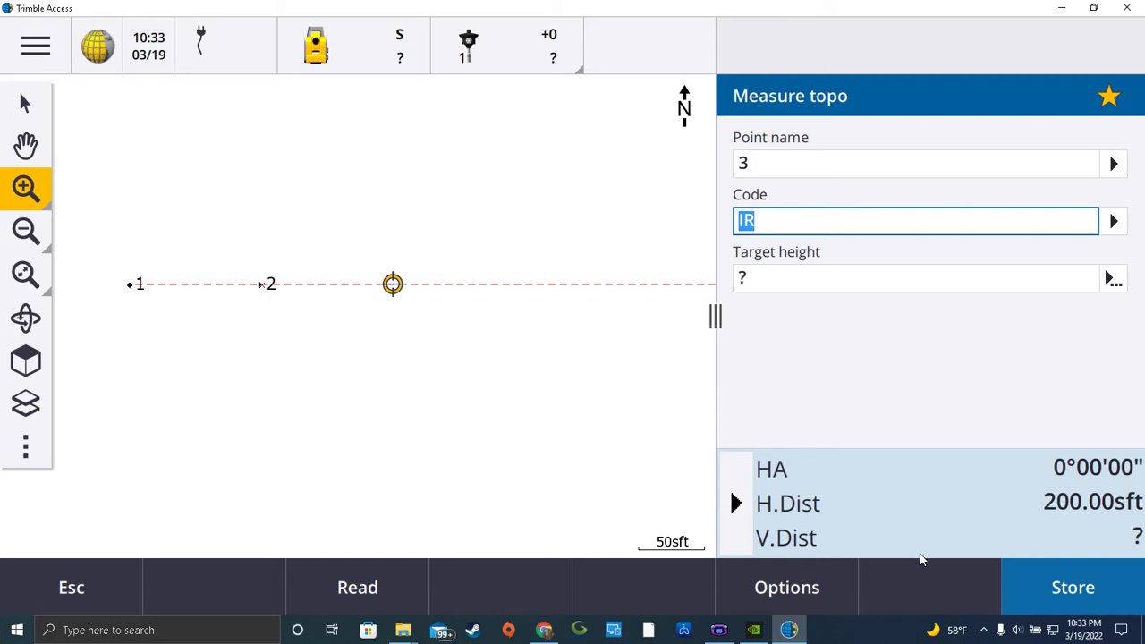
- Store the observation of point 3 and start a topo measurement for point 4, keeping the code IR
{"action": "left_click", "coordinate": [1067, 609]}
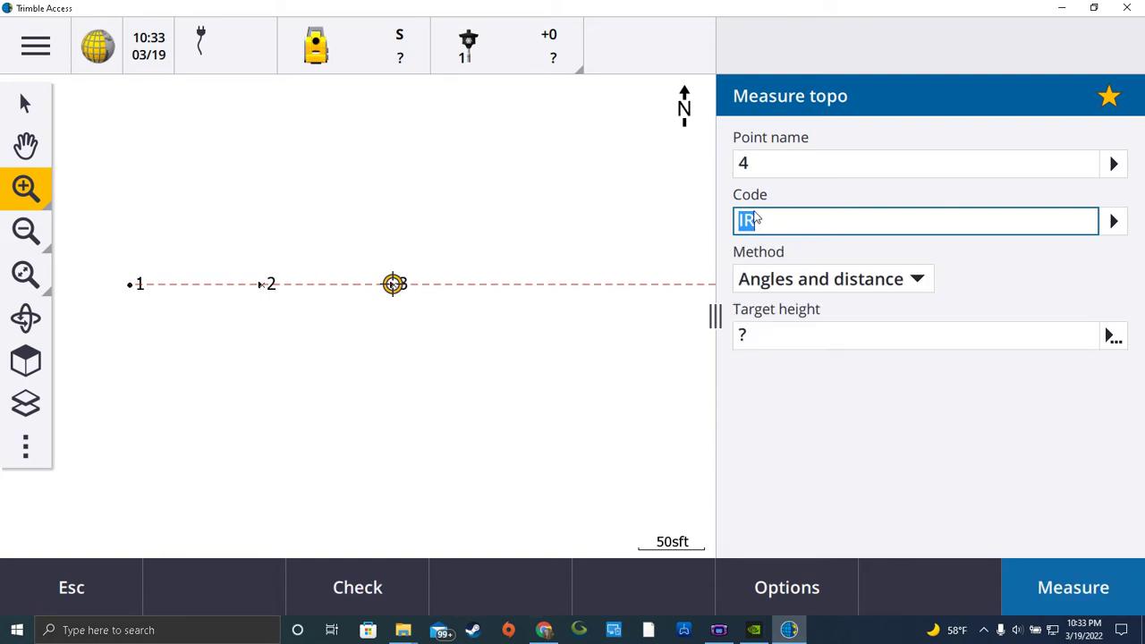
{"action": "left_click", "coordinate": [758, 165]}
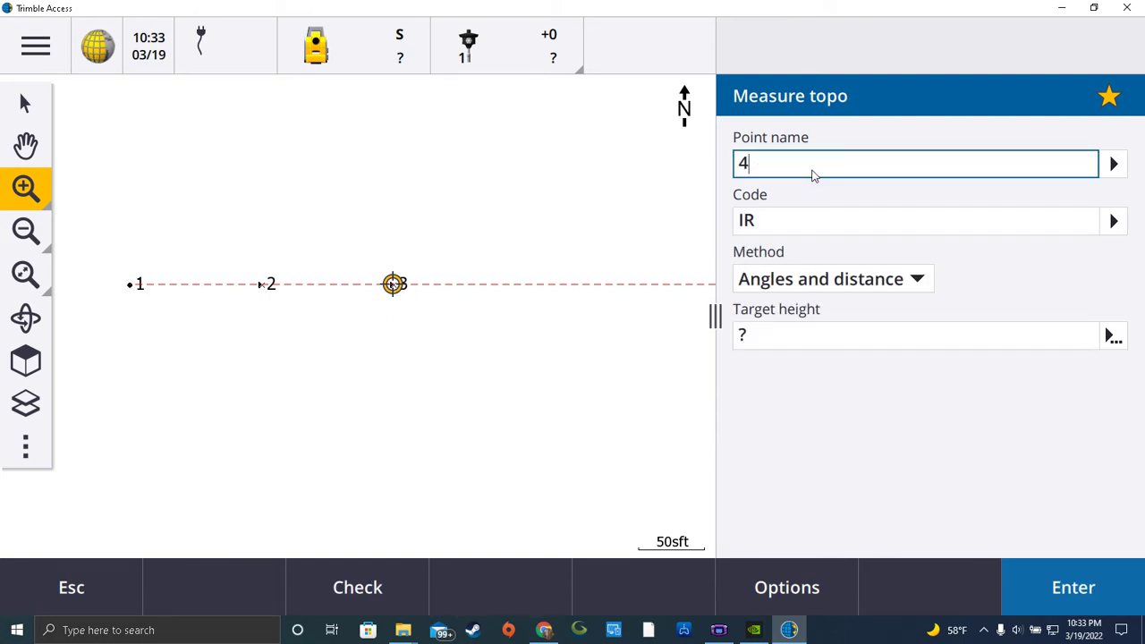
{"action": "left_click", "coordinate": [1058, 587]}
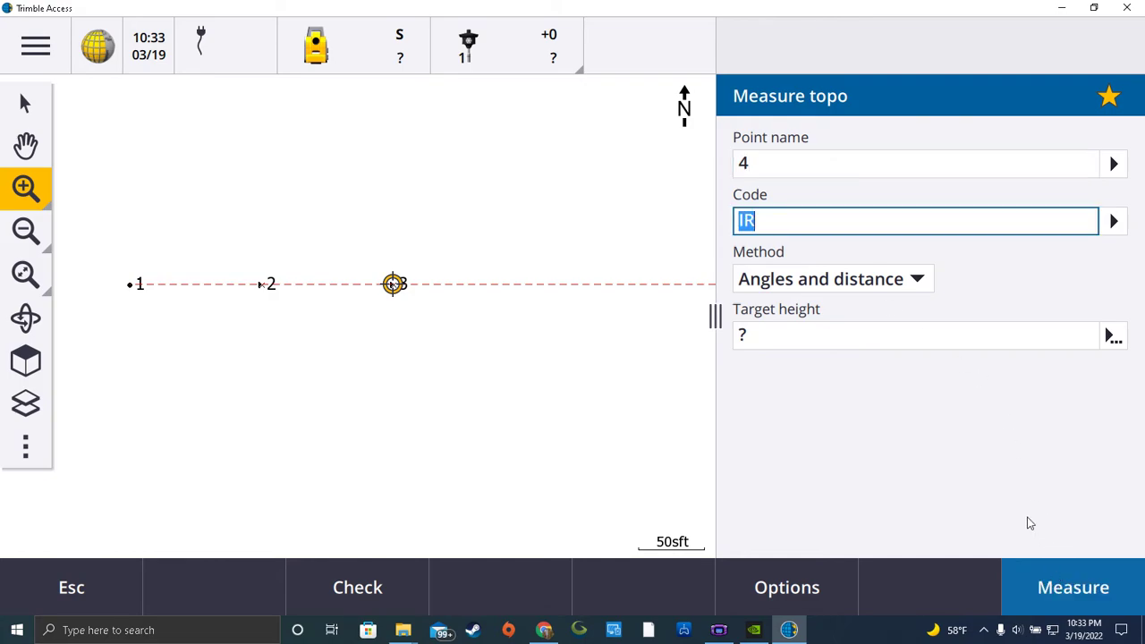
{"action": "left_click", "coordinate": [1038, 587]}
- Measure point 4 with a manual observation of horizontal angle 0°00'00" and slope distance 300 sft, and store it
{"action": "left_click", "coordinate": [58, 223]}
{"action": "type", "text": "300"}
{"action": "key", "text": "Tab"}
{"action": "key", "text": "BackSpace"}
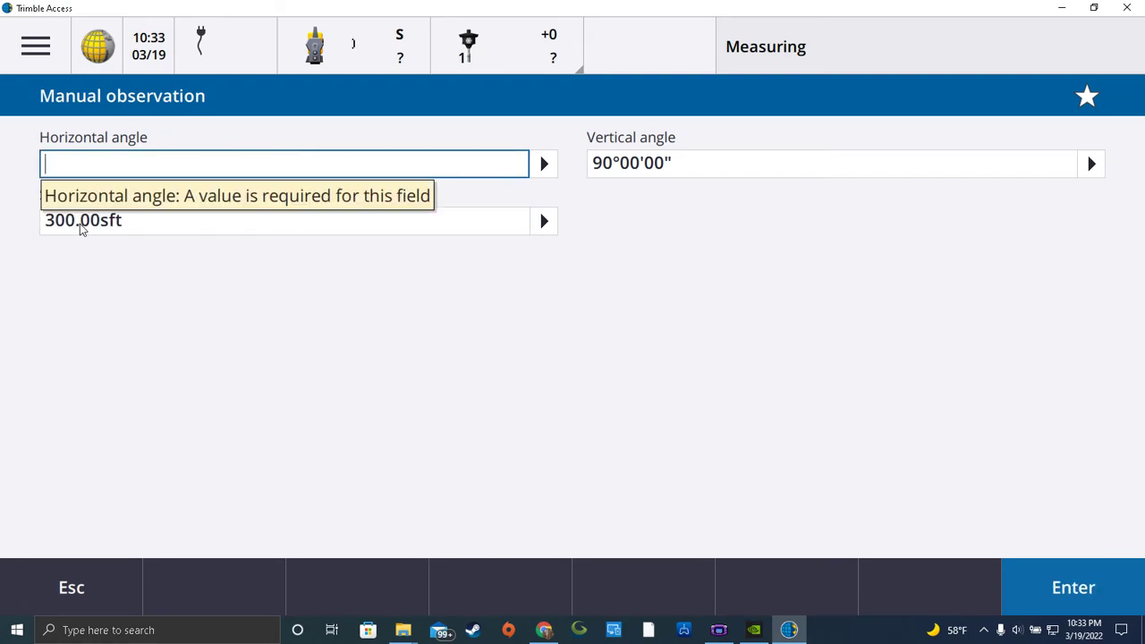
{"action": "type", "text": "0"}
{"action": "left_click", "coordinate": [363, 231]}
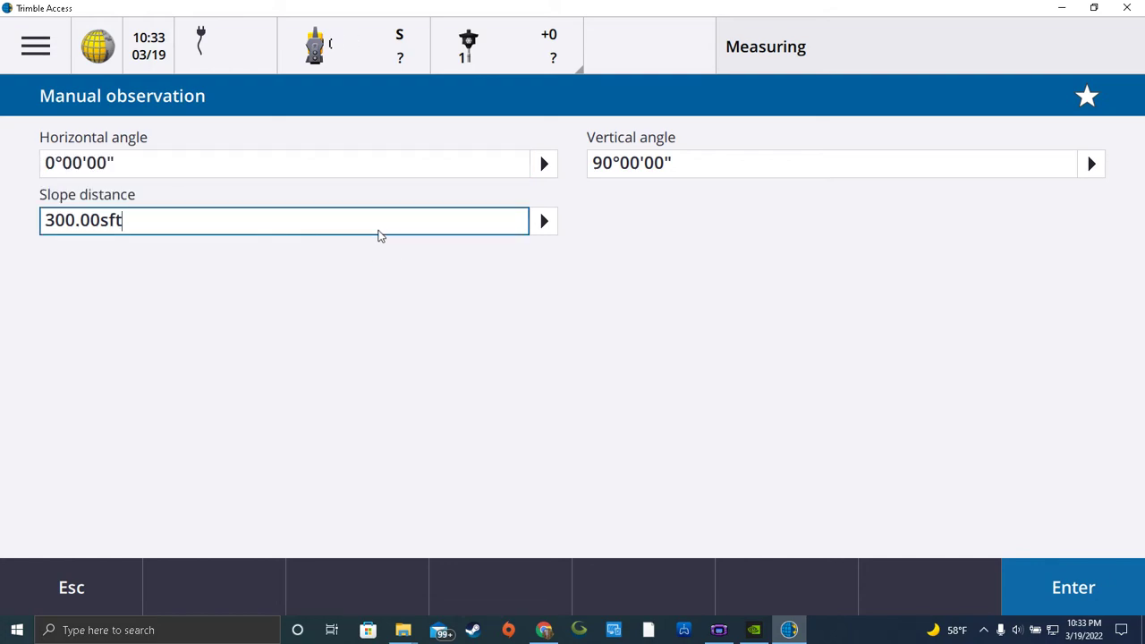
{"action": "left_click", "coordinate": [1077, 598]}
{"action": "left_click", "coordinate": [1038, 590]}
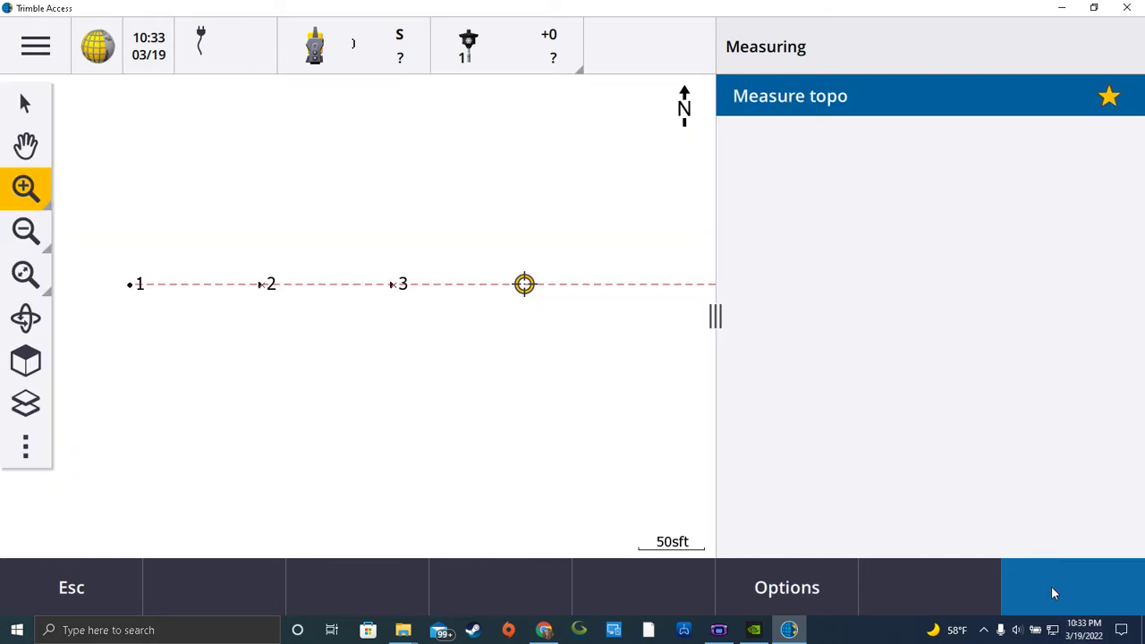
{"action": "left_click", "coordinate": [1066, 589]}
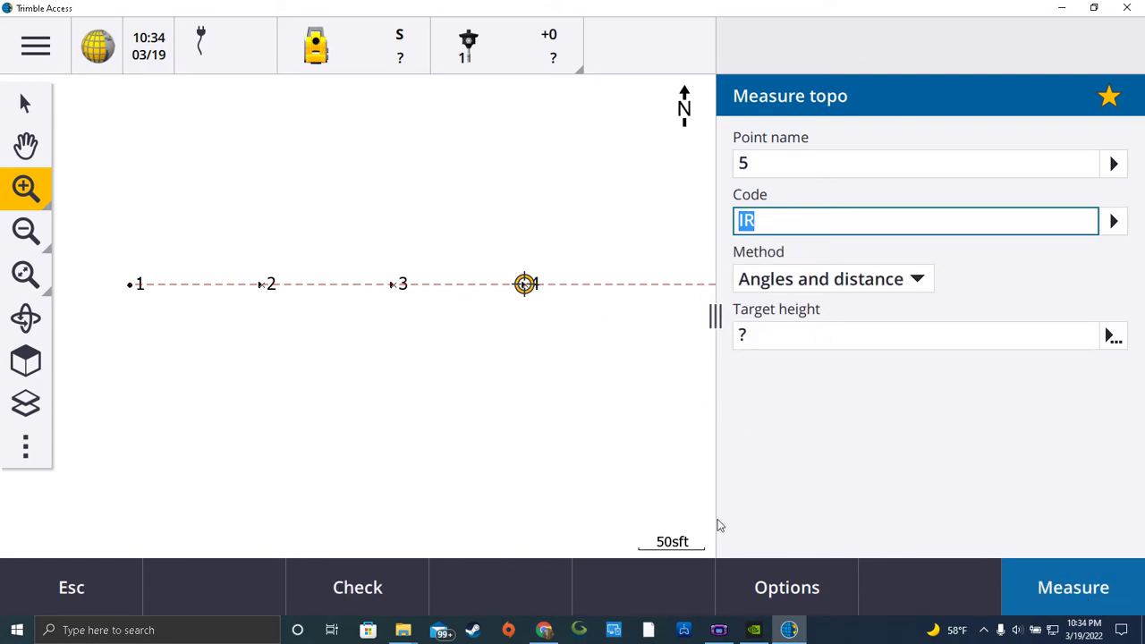
- Measure point 5 with code IR, horizontal angle 0°00'00" and slope distance 500 sft, and store it
{"action": "left_click", "coordinate": [1070, 585]}
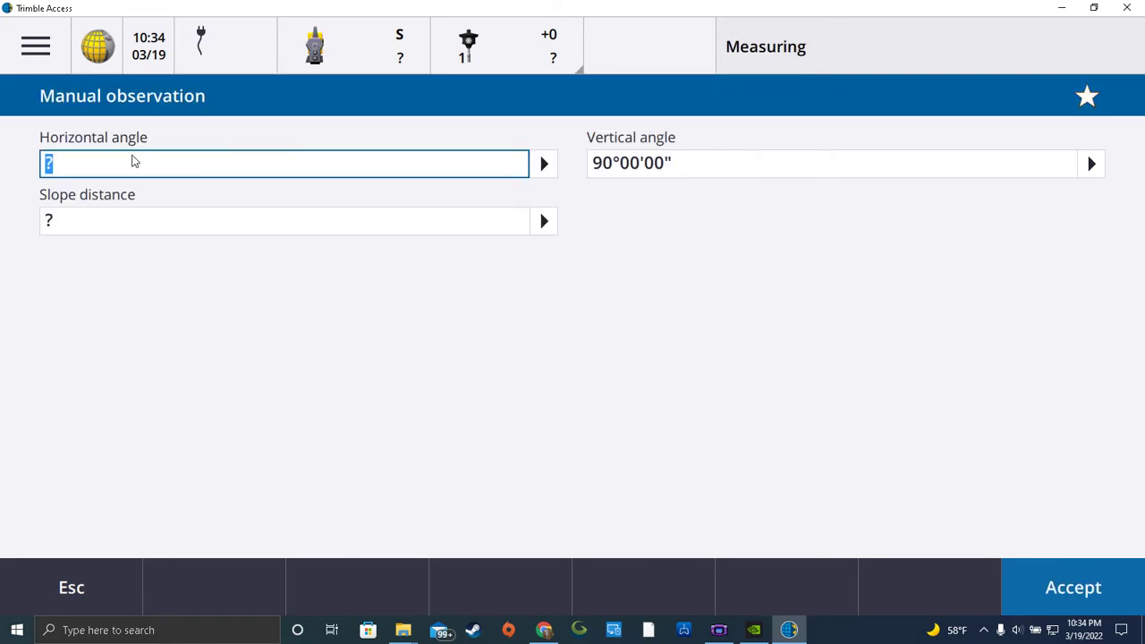
{"action": "left_click", "coordinate": [98, 221]}
{"action": "type", "text": "500"}
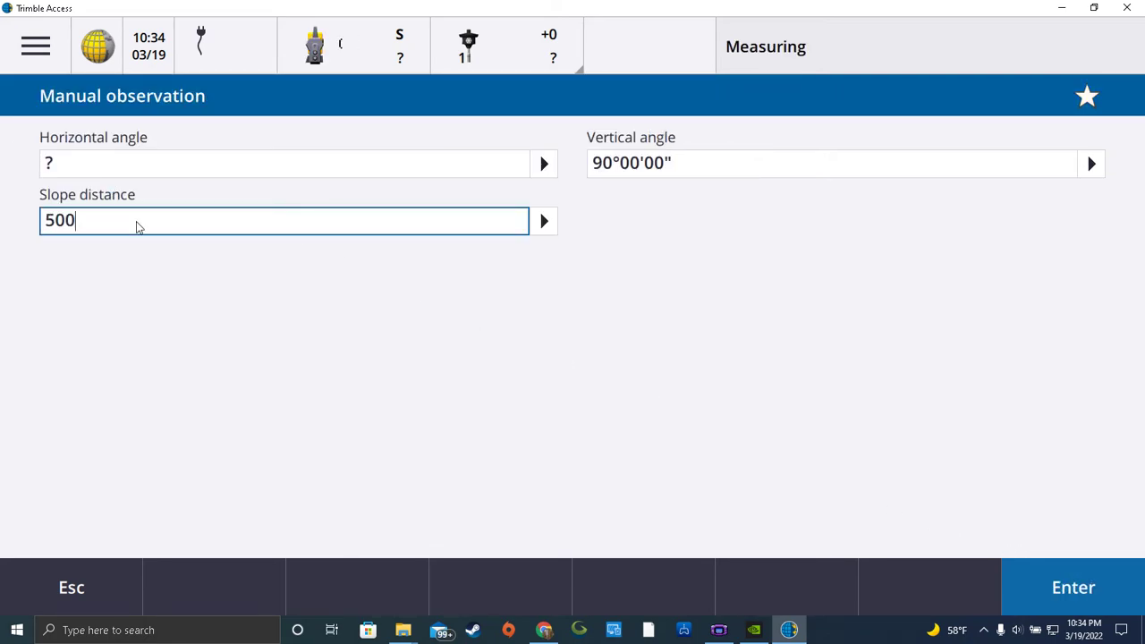
{"action": "key", "text": "Tab"}
{"action": "key", "text": "BackSpace"}
{"action": "key", "text": "Tab"}
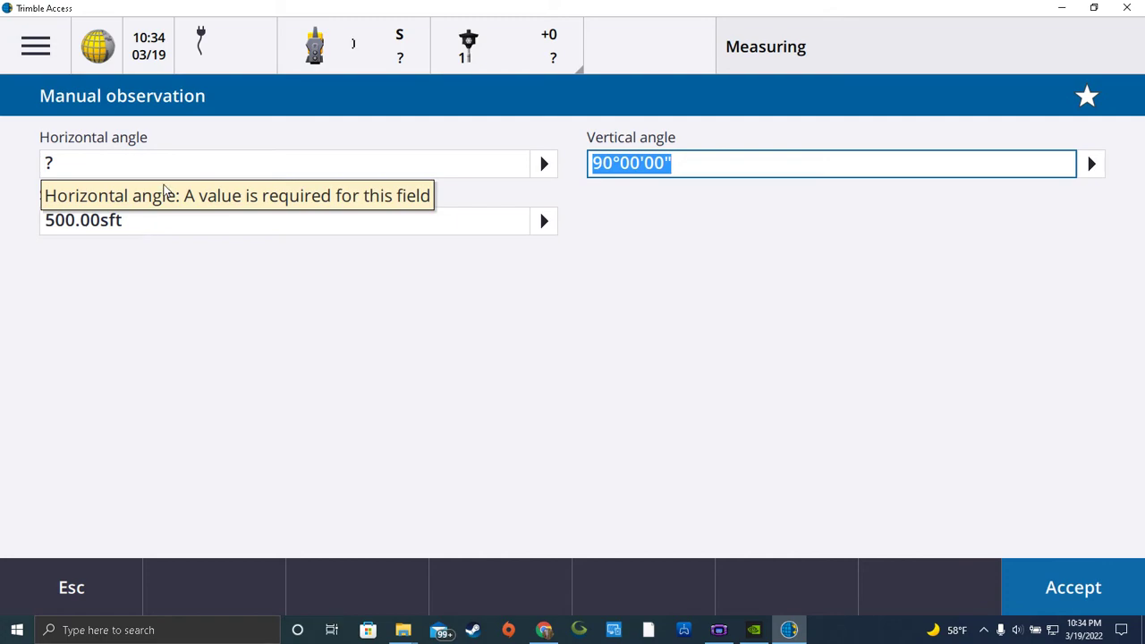
{"action": "left_click", "coordinate": [166, 164]}
{"action": "type", "text": "0"}
{"action": "key", "text": "Tab"}
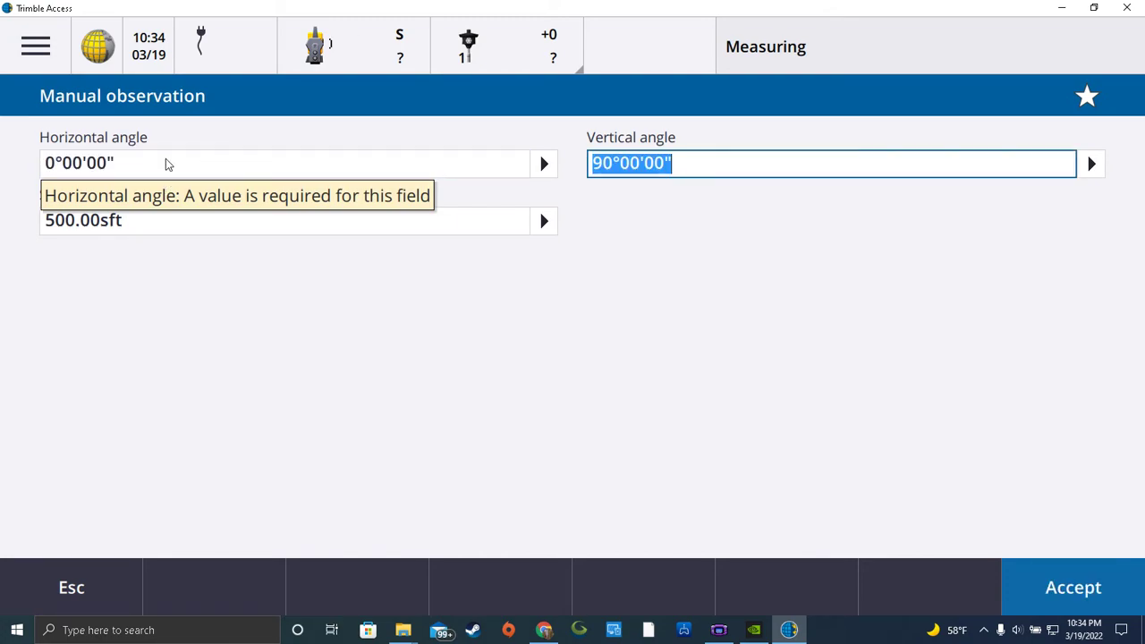
{"action": "left_click", "coordinate": [1110, 602]}
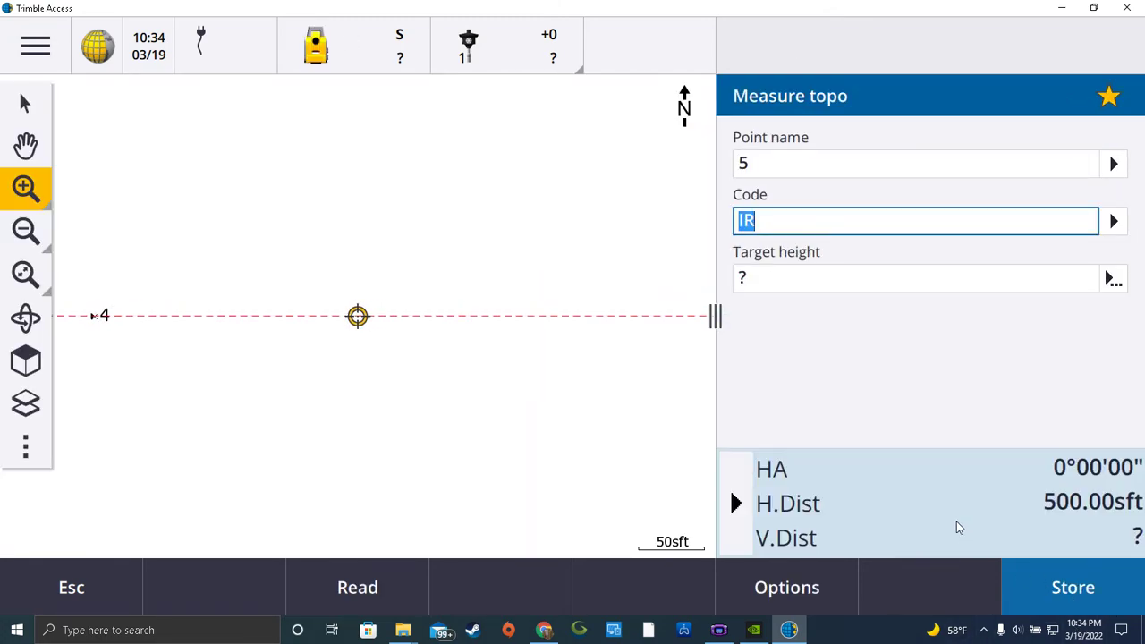
{"action": "left_click", "coordinate": [1091, 590]}
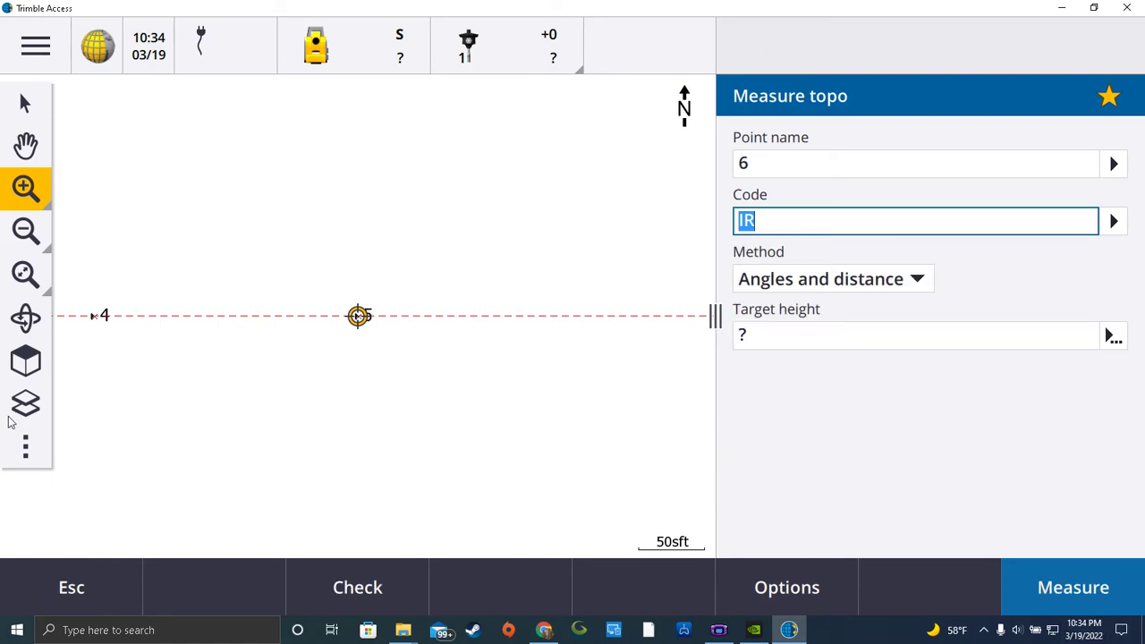
- Examine on the map how measured points 1 to 5 lie relative to the computed points 100 to 104
{"action": "left_click", "coordinate": [24, 232]}
{"action": "left_click", "coordinate": [24, 232]}
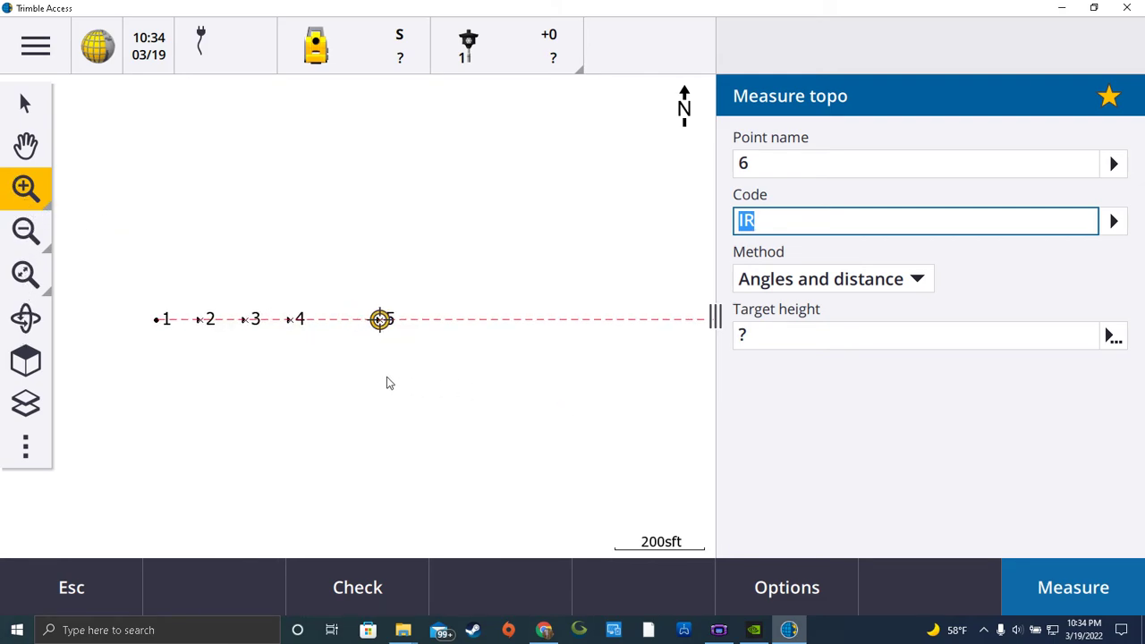
{"action": "left_click_drag", "start_coordinate": [134, 255], "coordinate": [458, 384]}
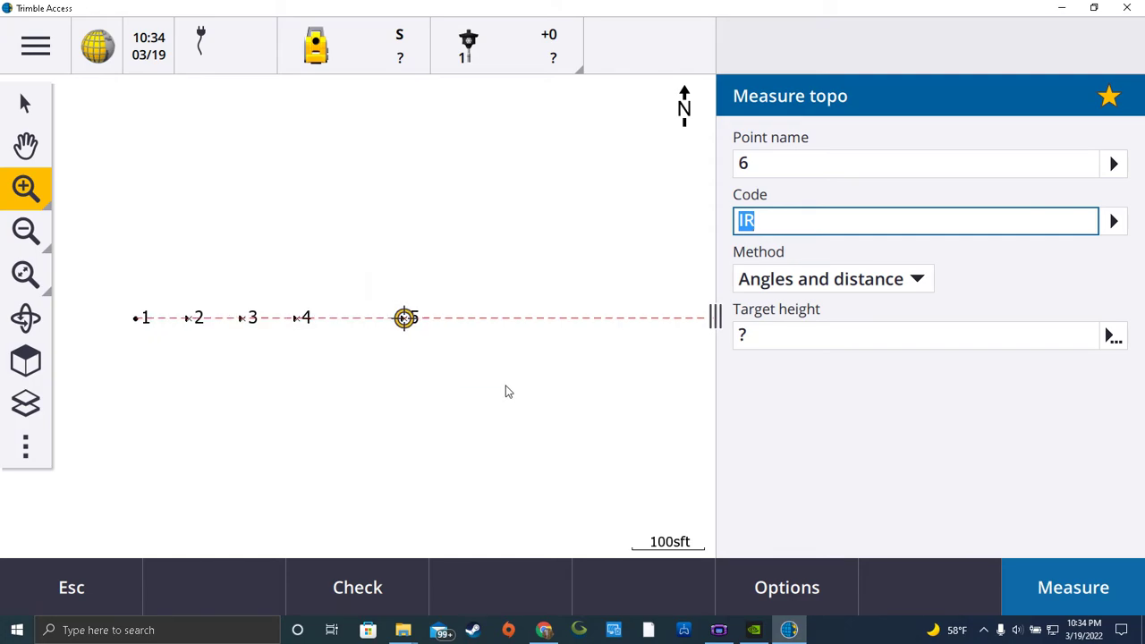
{"action": "left_click", "coordinate": [25, 230]}
{"action": "left_click", "coordinate": [25, 231]}
{"action": "left_click", "coordinate": [25, 231]}
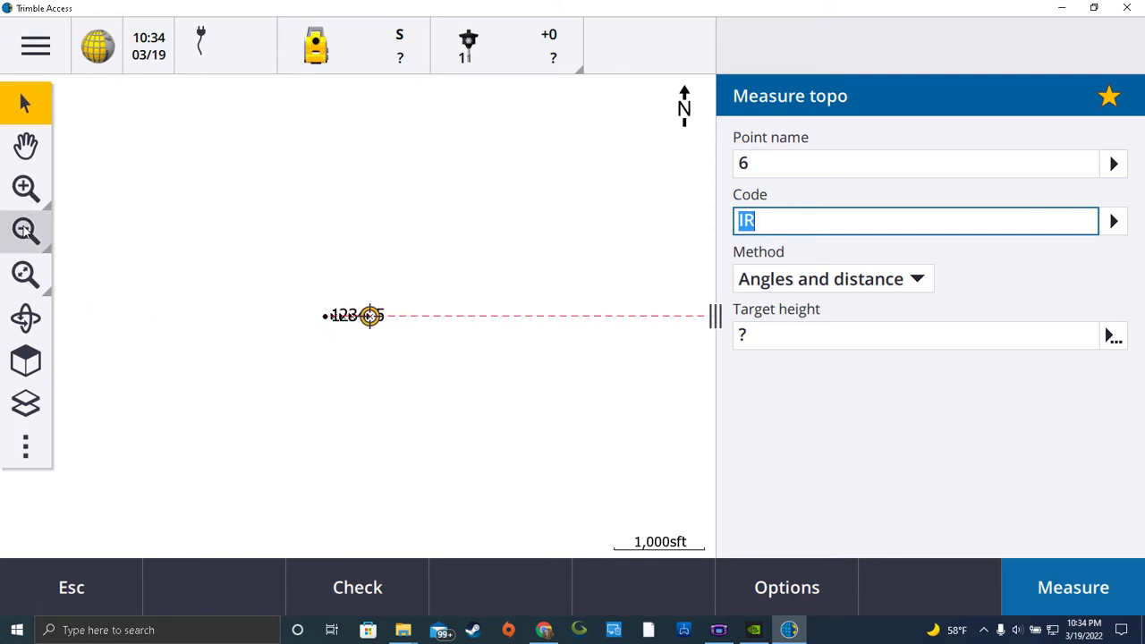
{"action": "left_click", "coordinate": [25, 273]}
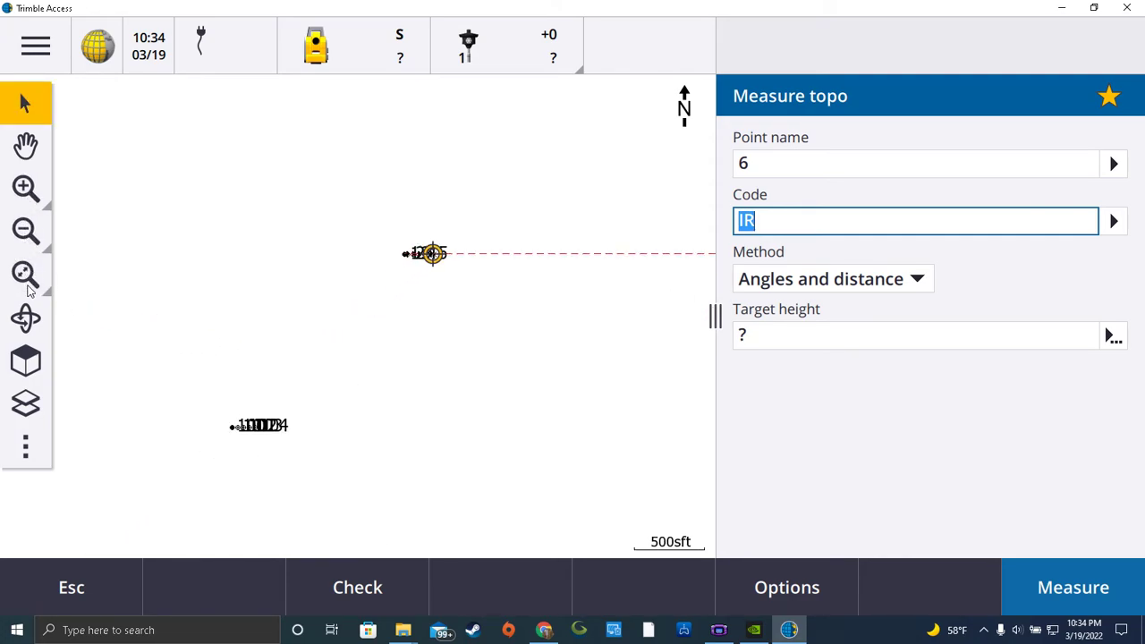
{"action": "left_click", "coordinate": [37, 202]}
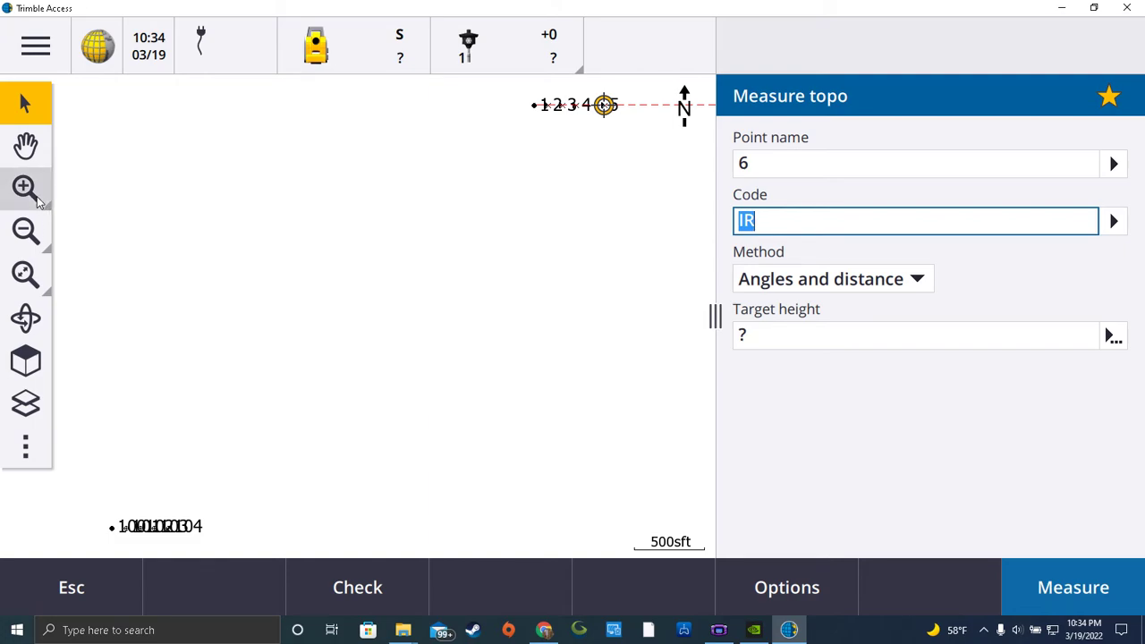
{"action": "left_click", "coordinate": [101, 525]}
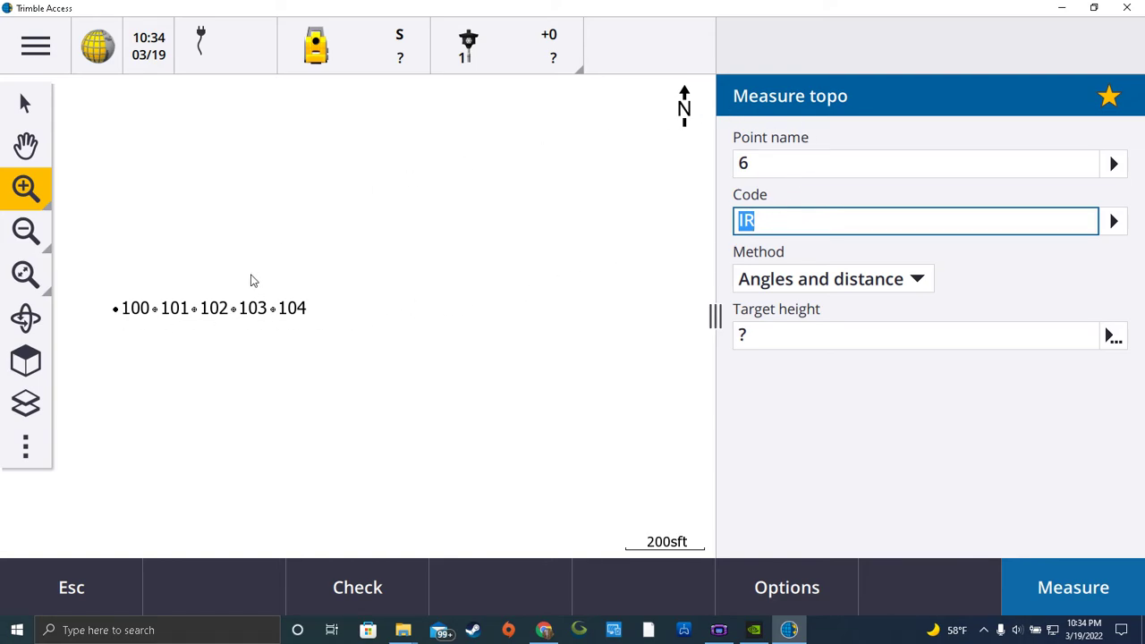
{"action": "left_click", "coordinate": [22, 231]}
{"action": "left_click", "coordinate": [22, 231]}
{"action": "left_click", "coordinate": [21, 231]}
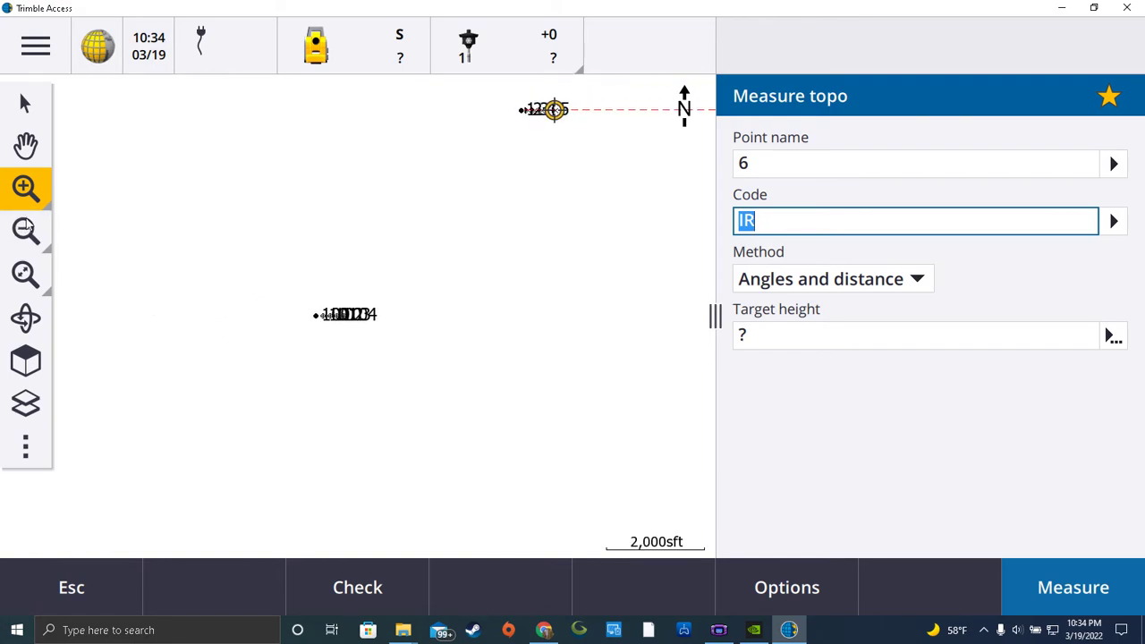
- Close the topo measurement form and open the Cogo function for computing an inverse
{"action": "left_click", "coordinate": [71, 587]}
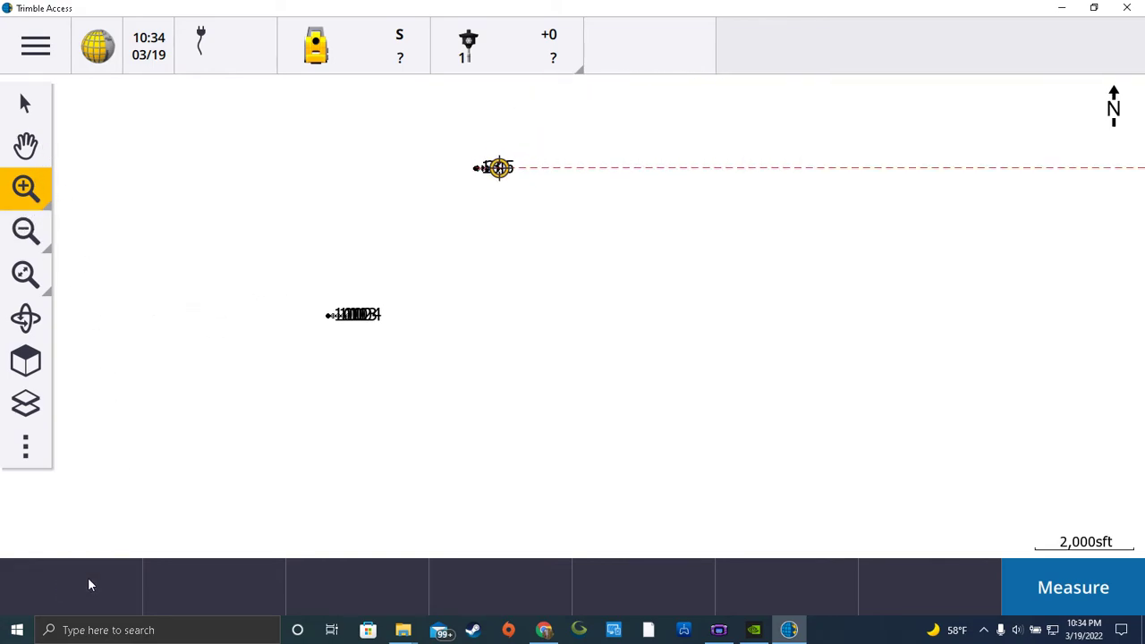
{"action": "left_click", "coordinate": [31, 51]}
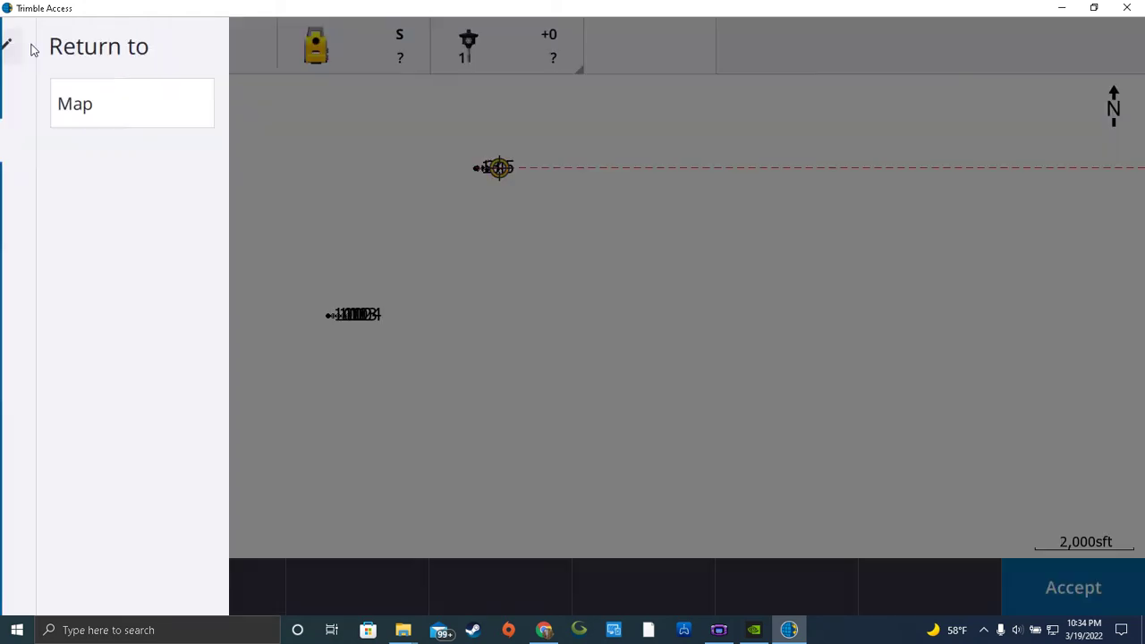
{"action": "left_click", "coordinate": [77, 306]}
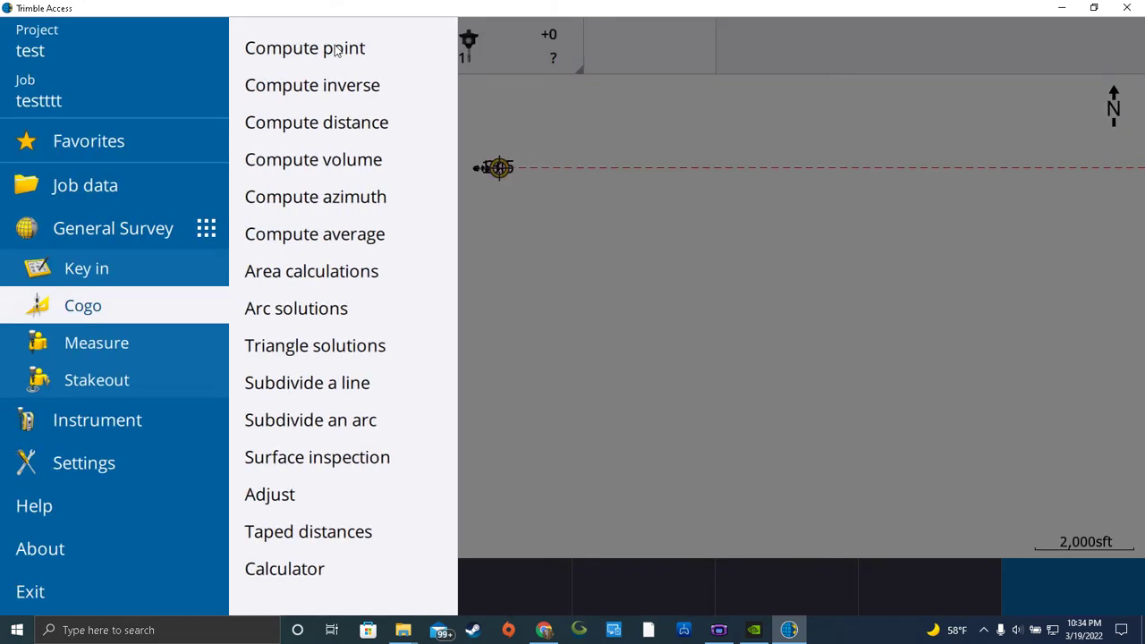
{"action": "left_click", "coordinate": [330, 90]}
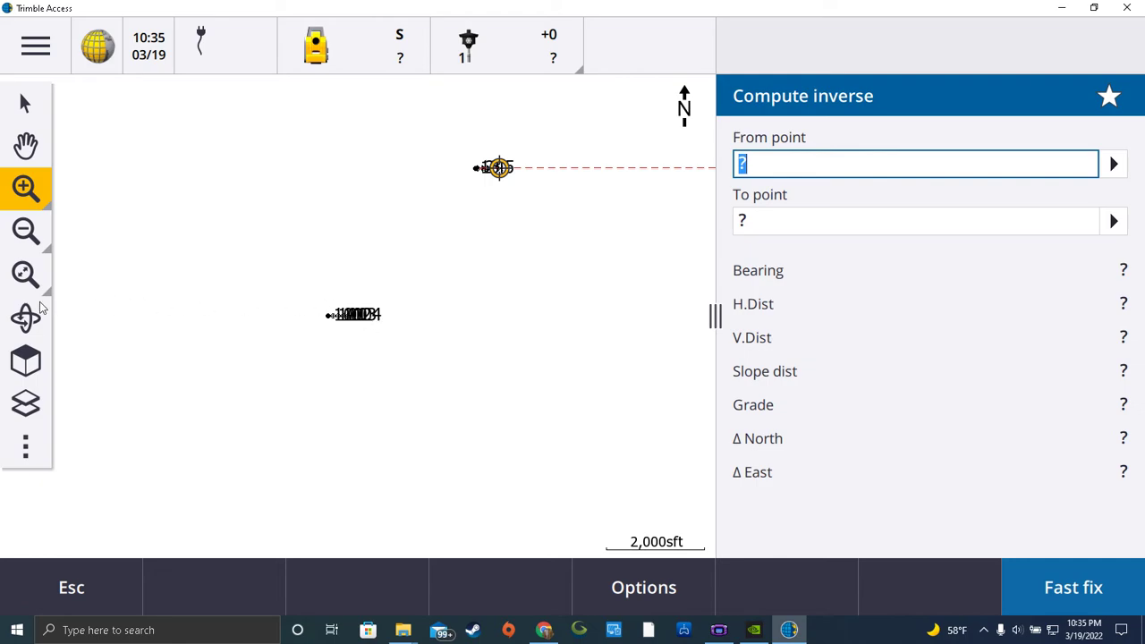
- Compute the inverse from point 100 to point 104
{"action": "left_click", "coordinate": [366, 317]}
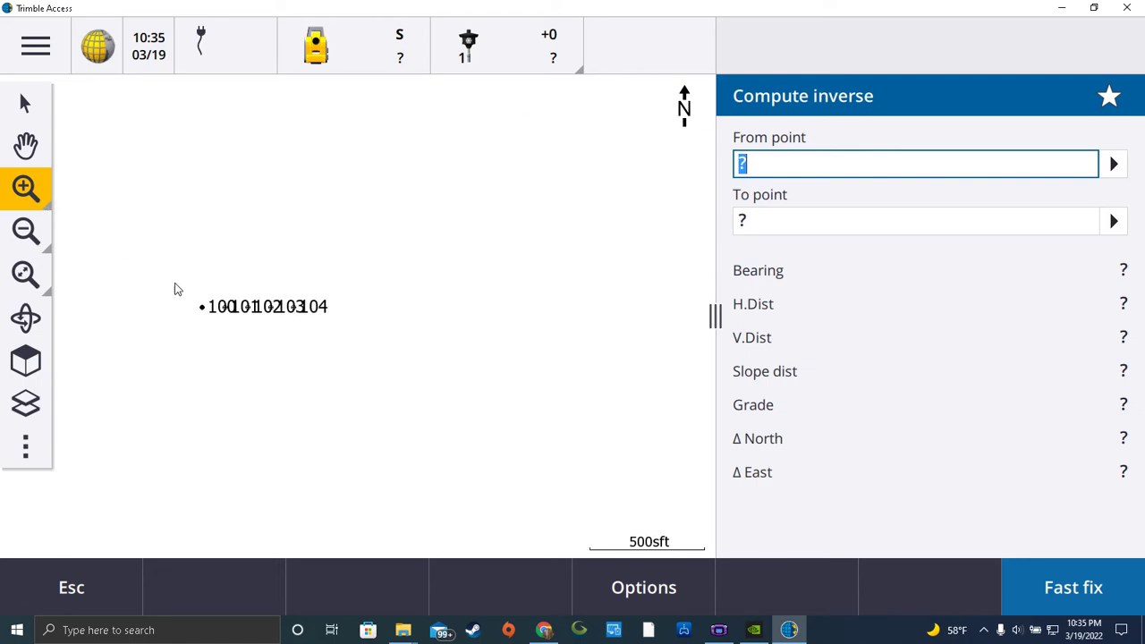
{"action": "left_click_drag", "start_coordinate": [173, 284], "coordinate": [374, 332]}
{"action": "left_click", "coordinate": [29, 276]}
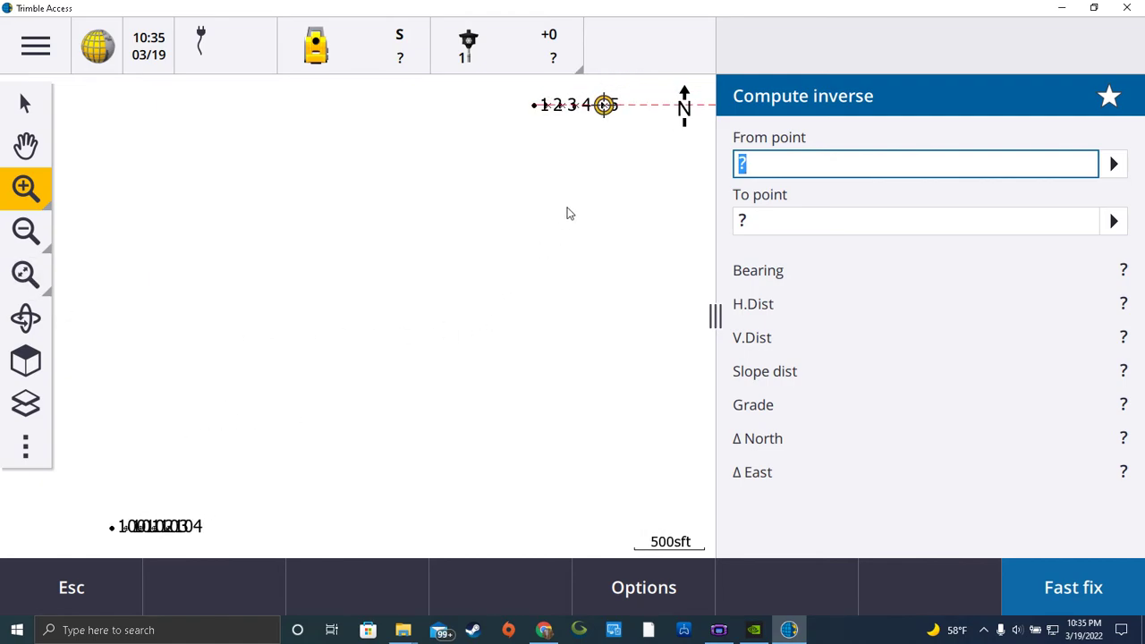
{"action": "type", "text": "100"}
{"action": "left_click", "coordinate": [759, 224]}
{"action": "type", "text": "10"}
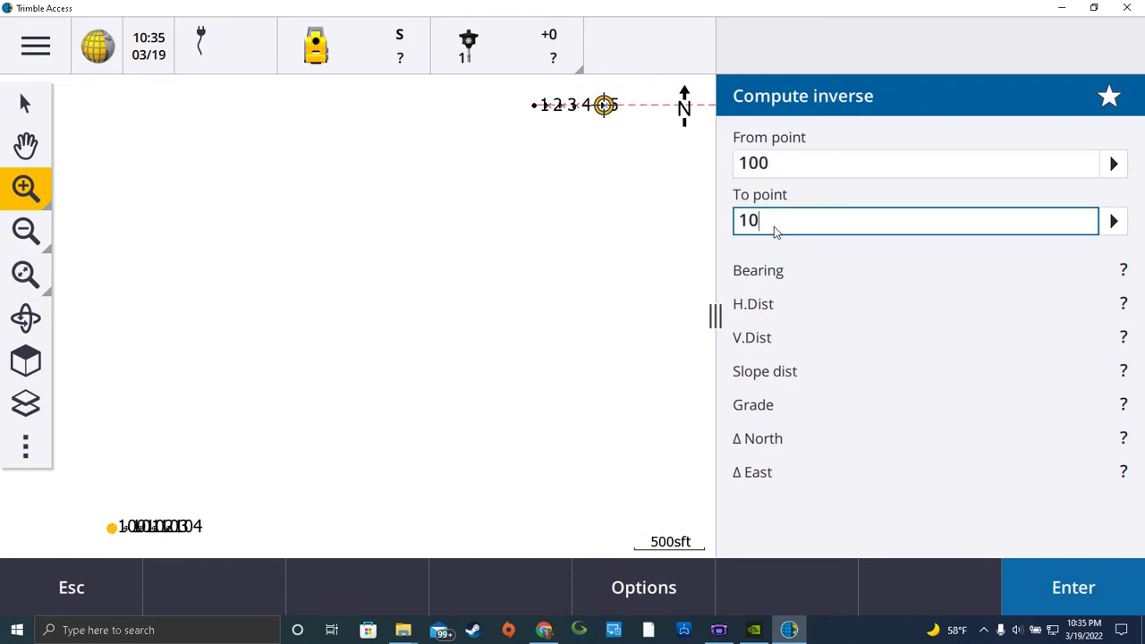
{"action": "type", "text": "4"}
{"action": "left_click", "coordinate": [1058, 594]}
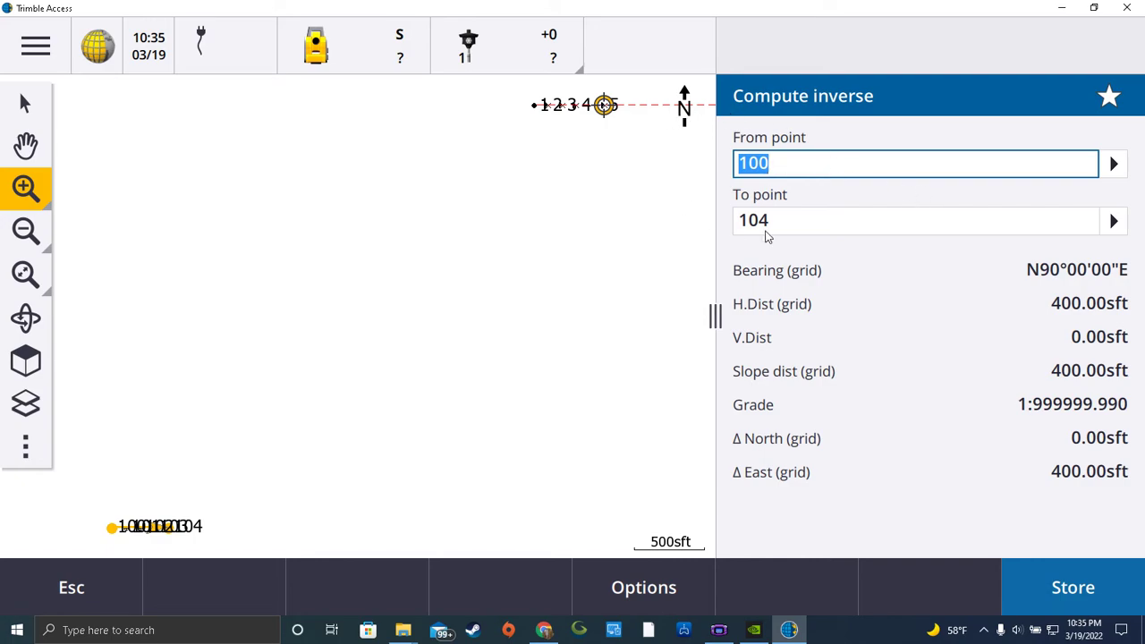
- Compute the inverse from point 1 to point 4
{"action": "type", "text": "1"}
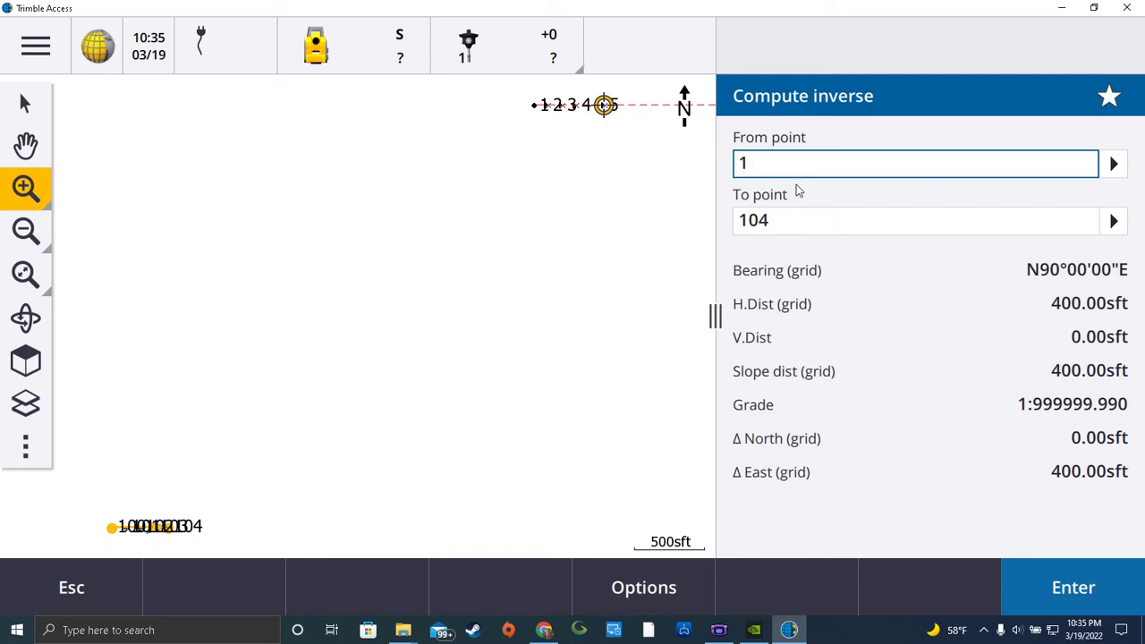
{"action": "type", "text": "4"}
{"action": "key", "text": "BackSpace"}
{"action": "key", "text": "Tab"}
{"action": "type", "text": "4"}
{"action": "key", "text": "Return"}
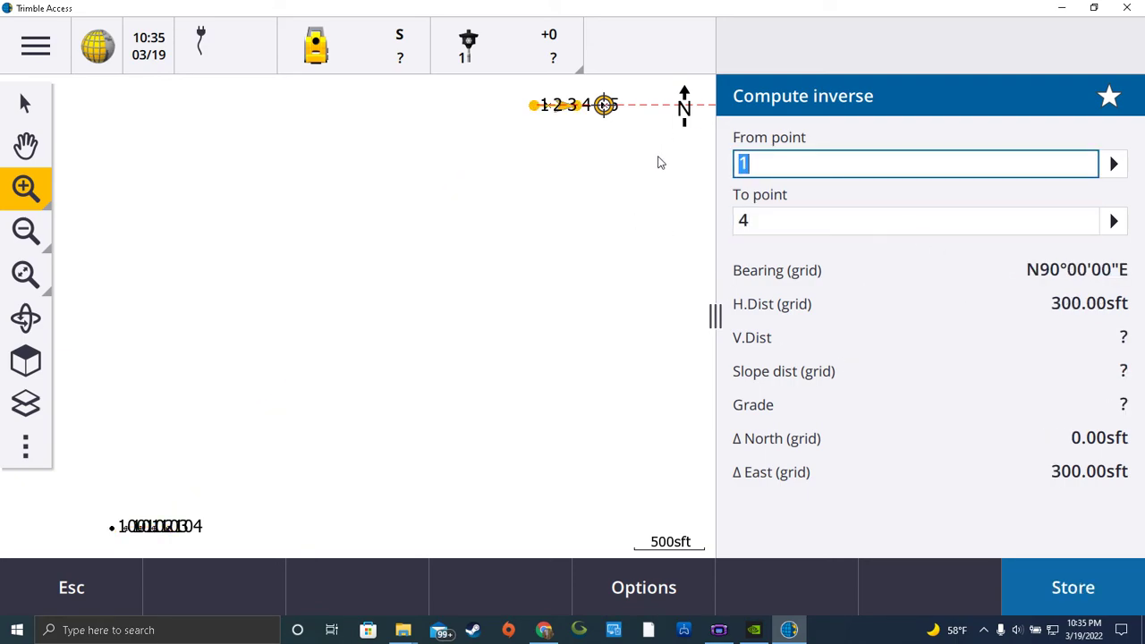
- Change the inverse's end point to 5 to check the line from point 1
{"action": "left_click", "coordinate": [787, 222]}
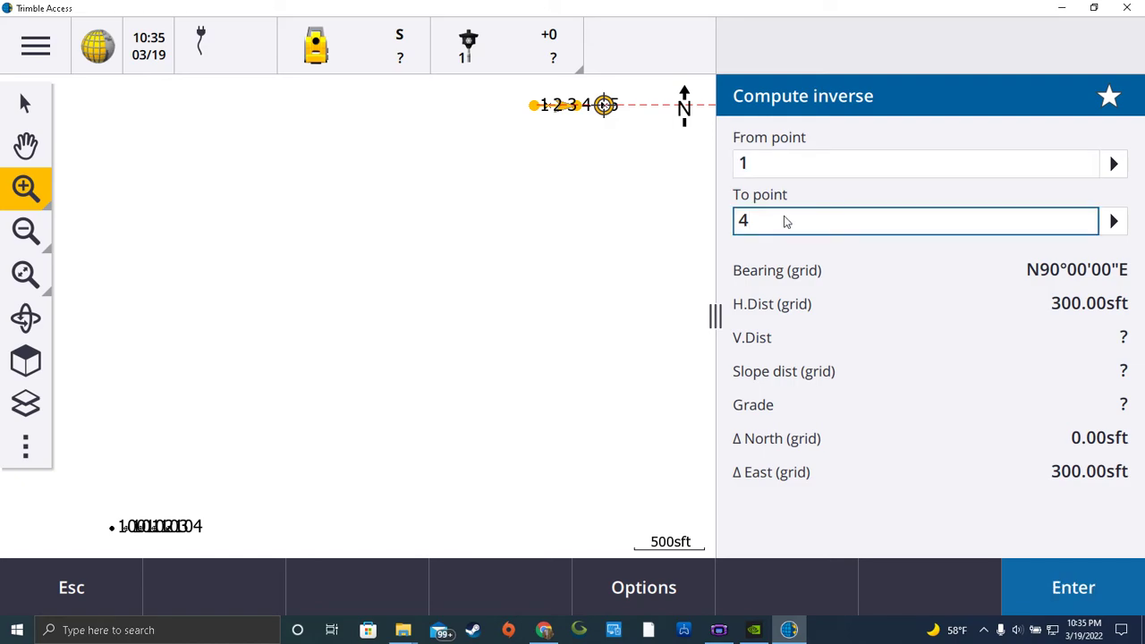
{"action": "type", "text": "5"}
{"action": "key", "text": "Return"}
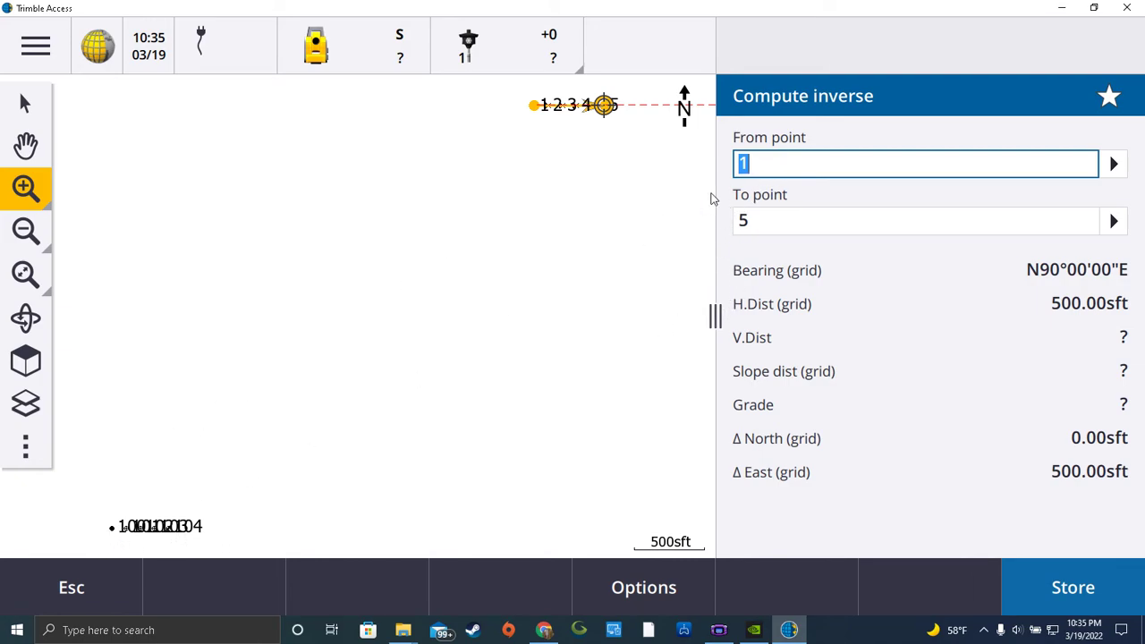
- Compute the inverse from point 100 to point 103
{"action": "type", "text": "100"}
{"action": "left_click", "coordinate": [796, 224]}
{"action": "type", "text": "103"}
{"action": "key", "text": "Return"}
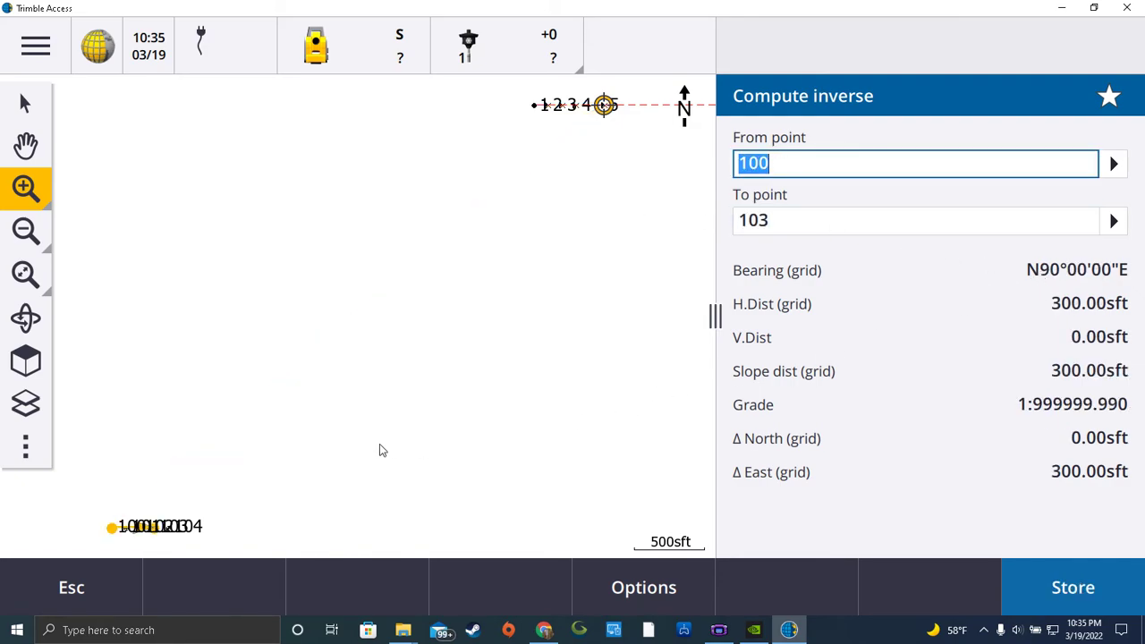
- Recompute the inverse between points 1 and 4 for comparison with the line between points 100 and 103
{"action": "type", "text": "1"}
{"action": "left_click", "coordinate": [801, 224]}
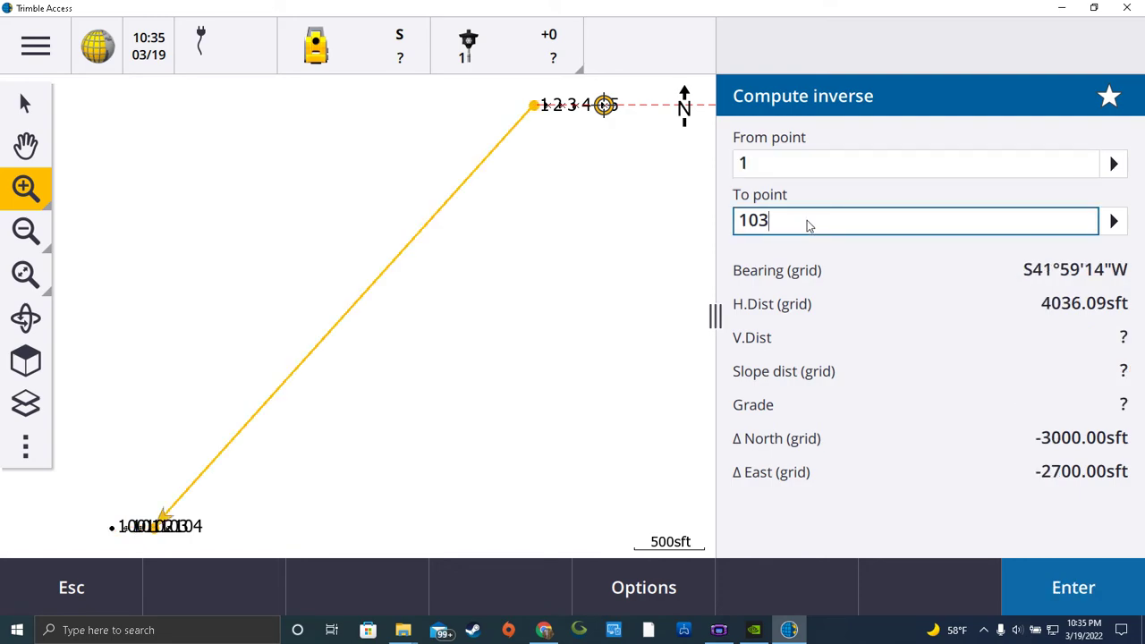
{"action": "key", "text": "BackSpace"}
{"action": "key", "text": "BackSpace"}
{"action": "type", "text": "4"}
{"action": "key", "text": "Return"}
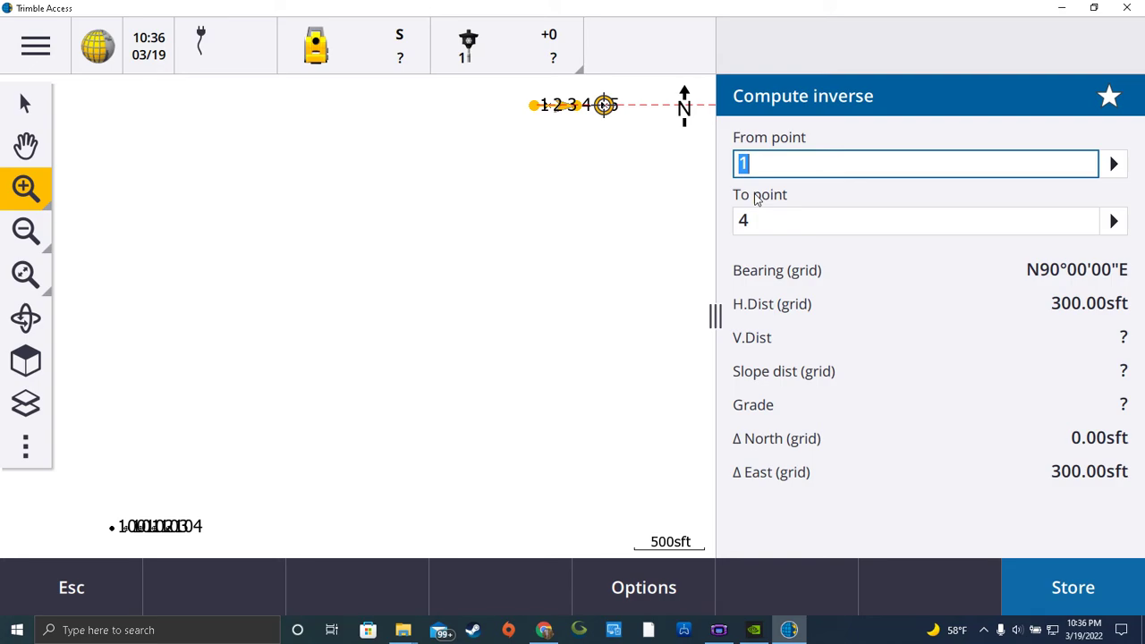
- Compute the inverse from point 100 to point 104
{"action": "type", "text": "100"}
{"action": "left_click", "coordinate": [766, 220]}
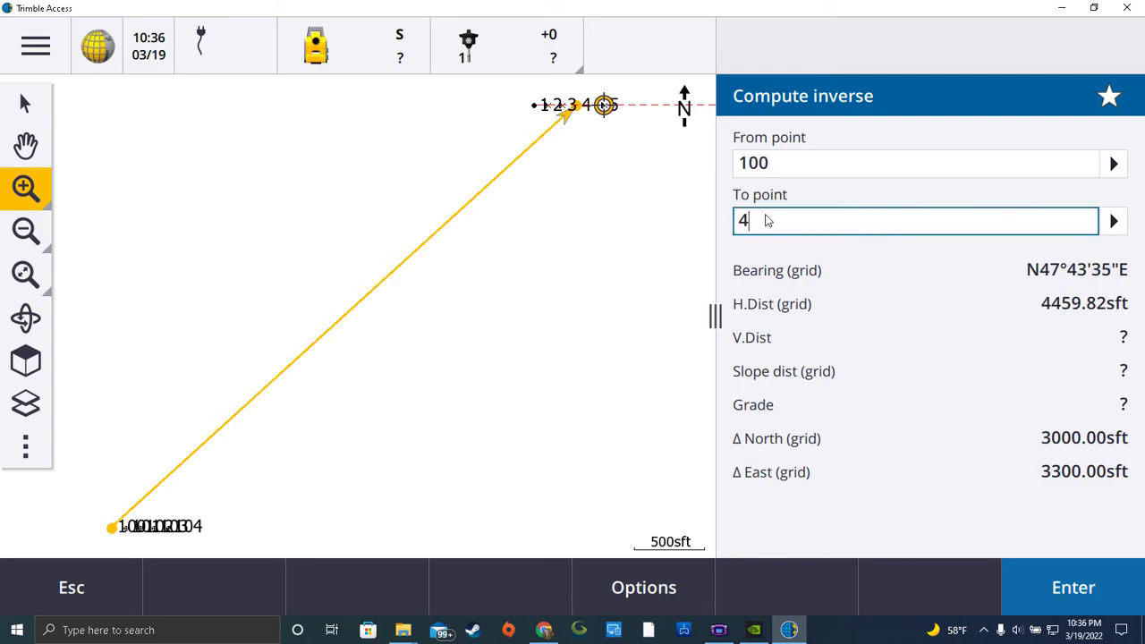
{"action": "type", "text": "104"}
{"action": "key", "text": "Return"}
{"action": "type", "text": "104"}
{"action": "left_click", "coordinate": [1088, 595]}
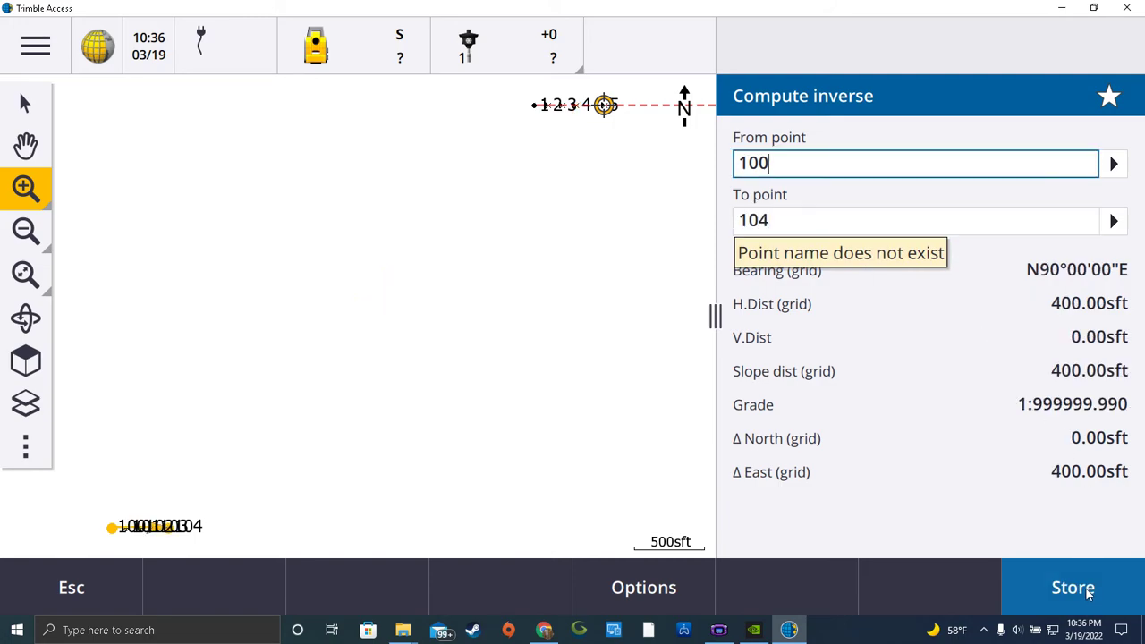
- Compute the inverse from point 4 back to point 1
{"action": "left_click", "coordinate": [785, 164]}
{"action": "double_click", "coordinate": [785, 164]}
{"action": "type", "text": "4"}
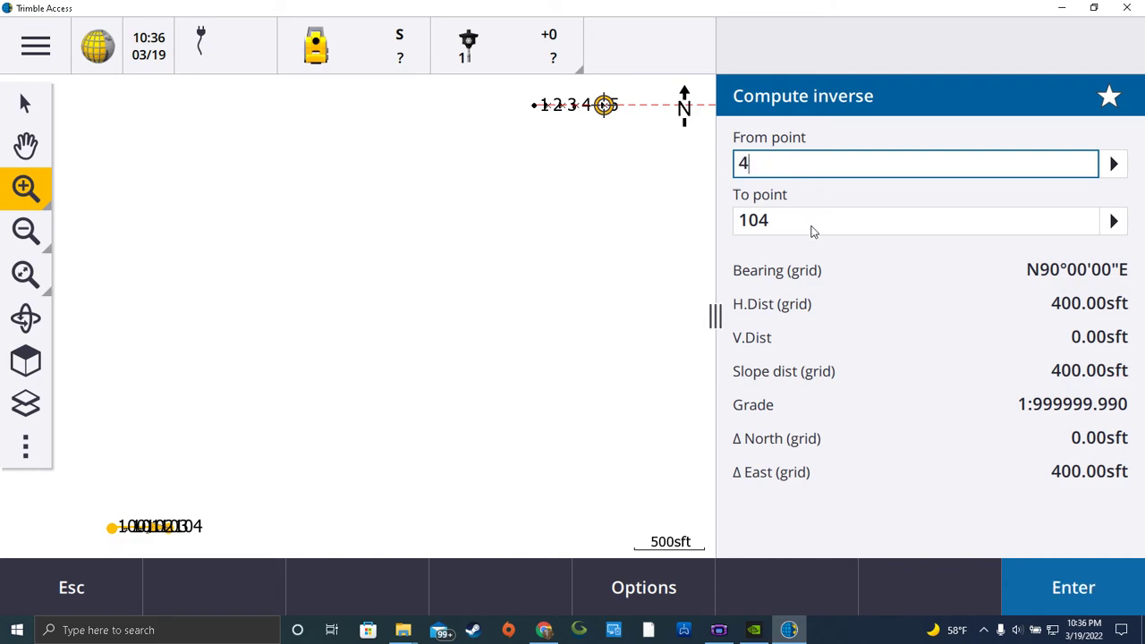
{"action": "left_click", "coordinate": [814, 223]}
{"action": "type", "text": "1"}
{"action": "key", "text": "Return"}
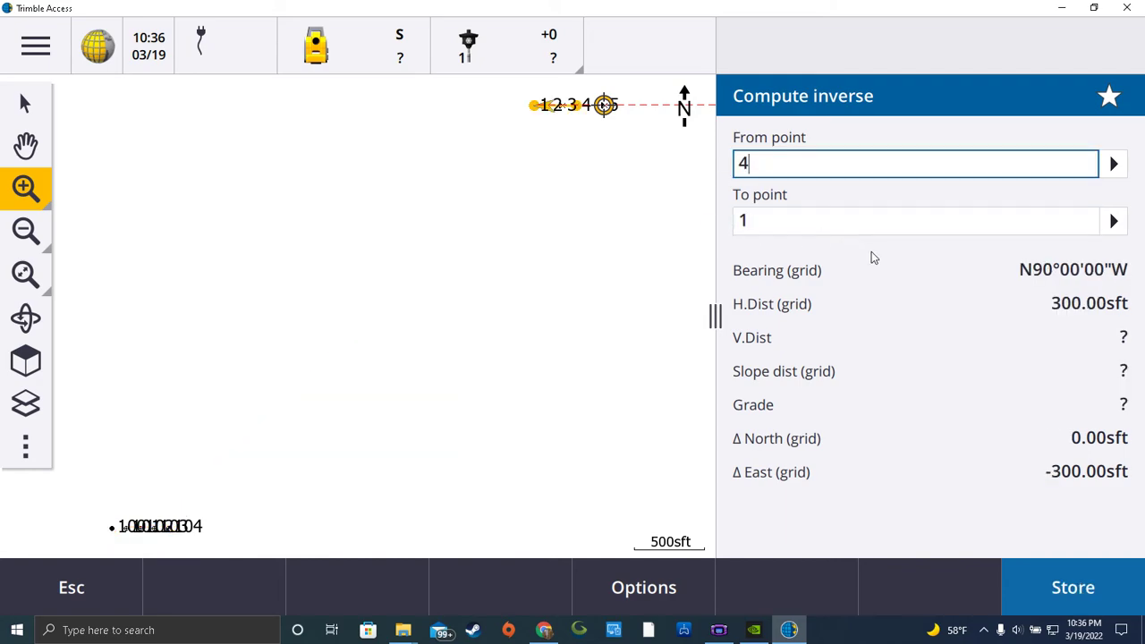
- Recompute the inverse from point 100 to point 103
{"action": "double_click", "coordinate": [775, 161]}
{"action": "type", "text": "100"}
{"action": "key", "text": "Return"}
{"action": "type", "text": "103"}
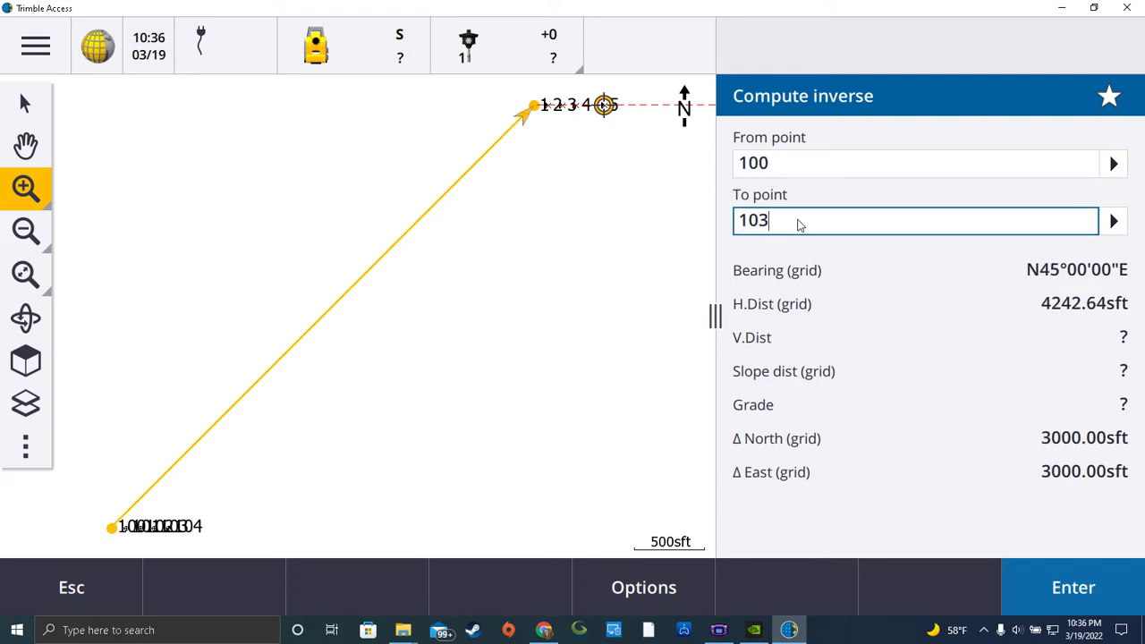
{"action": "key", "text": "Return"}
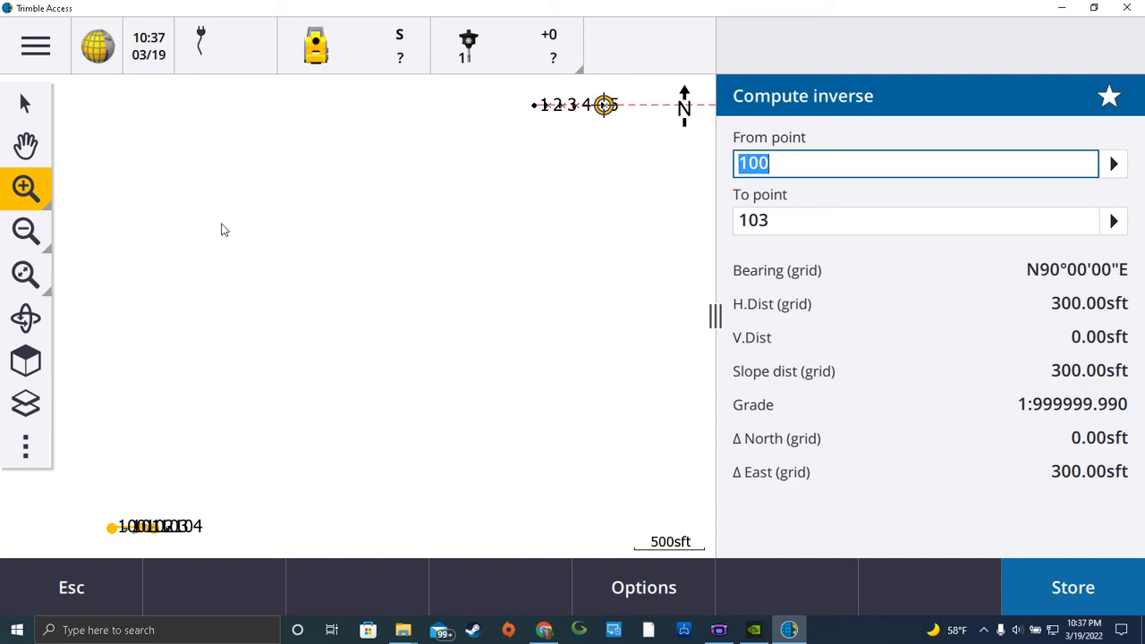
{"action": "left_click", "coordinate": [534, 105]}
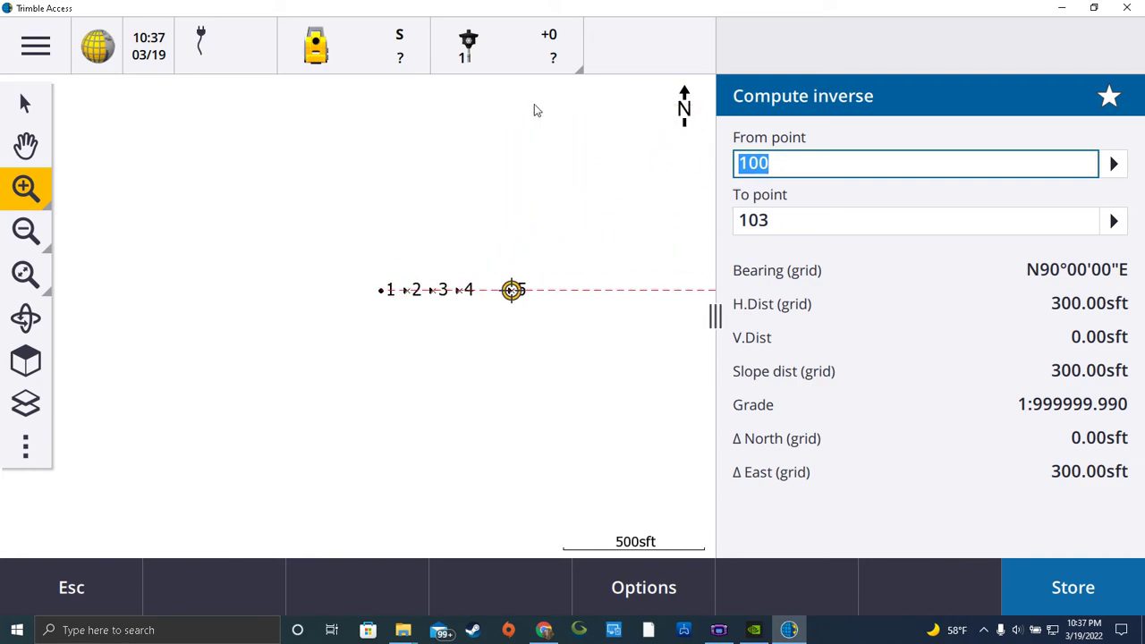
{"action": "left_click", "coordinate": [35, 278]}
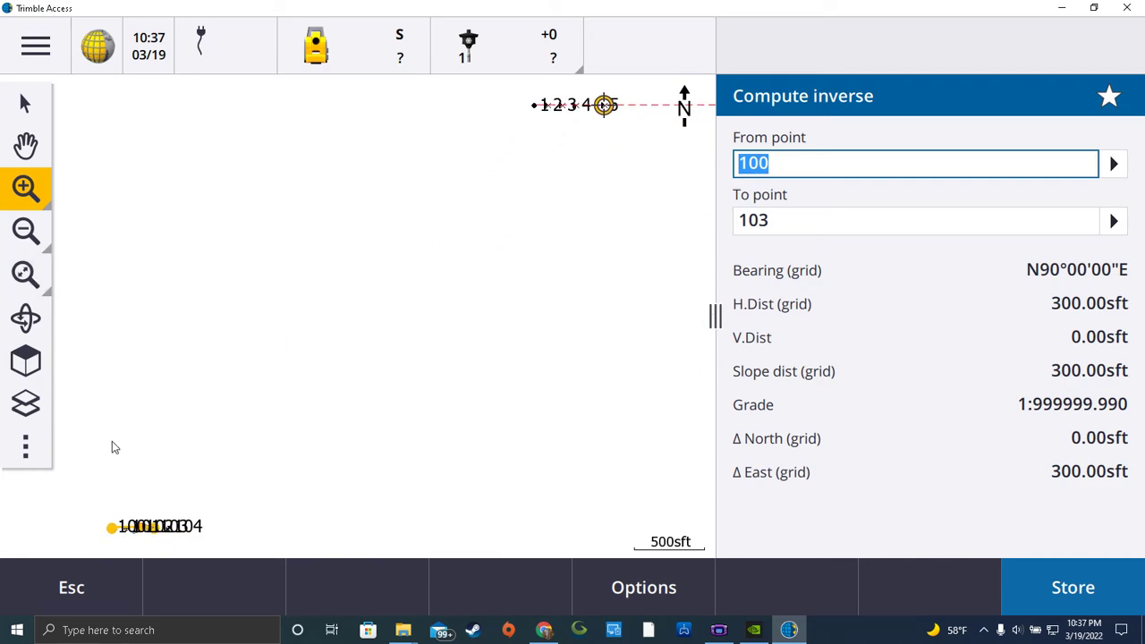
{"action": "left_click", "coordinate": [119, 530]}
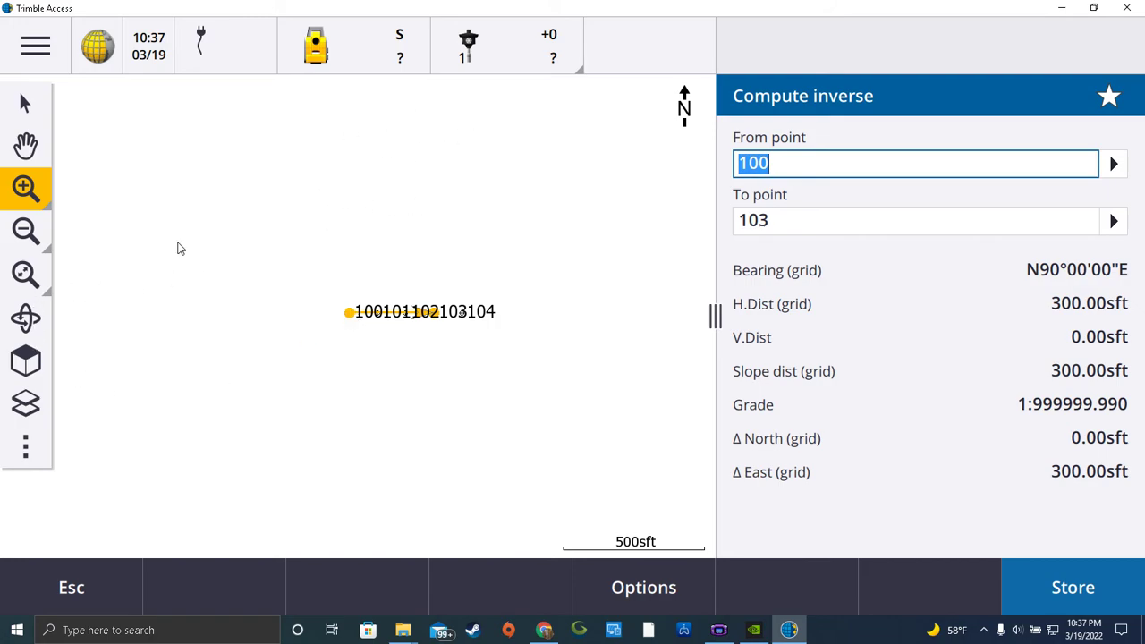
{"action": "left_click", "coordinate": [25, 274]}
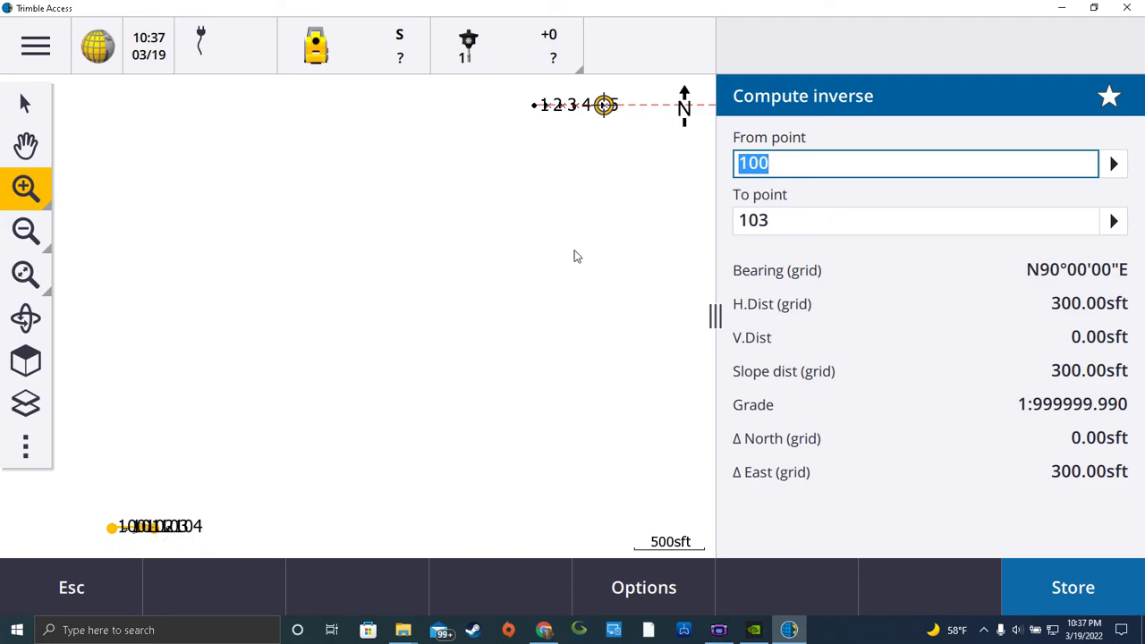
- Start a Cogo transformation of points using the Rotate and Translate types
{"action": "left_click", "coordinate": [27, 43]}
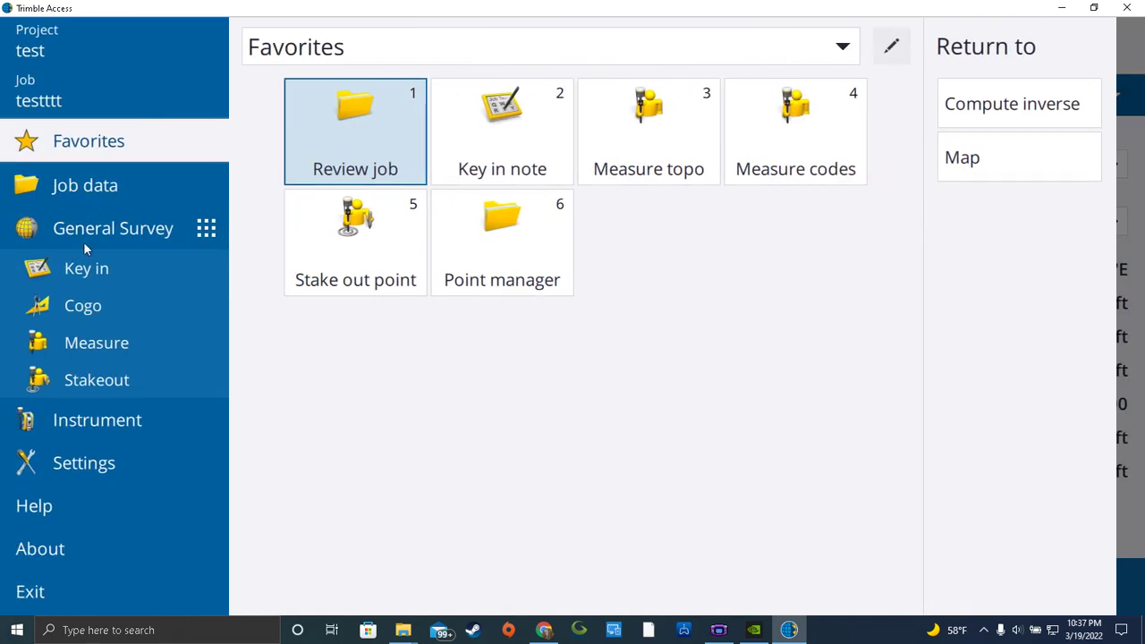
{"action": "left_click", "coordinate": [76, 310]}
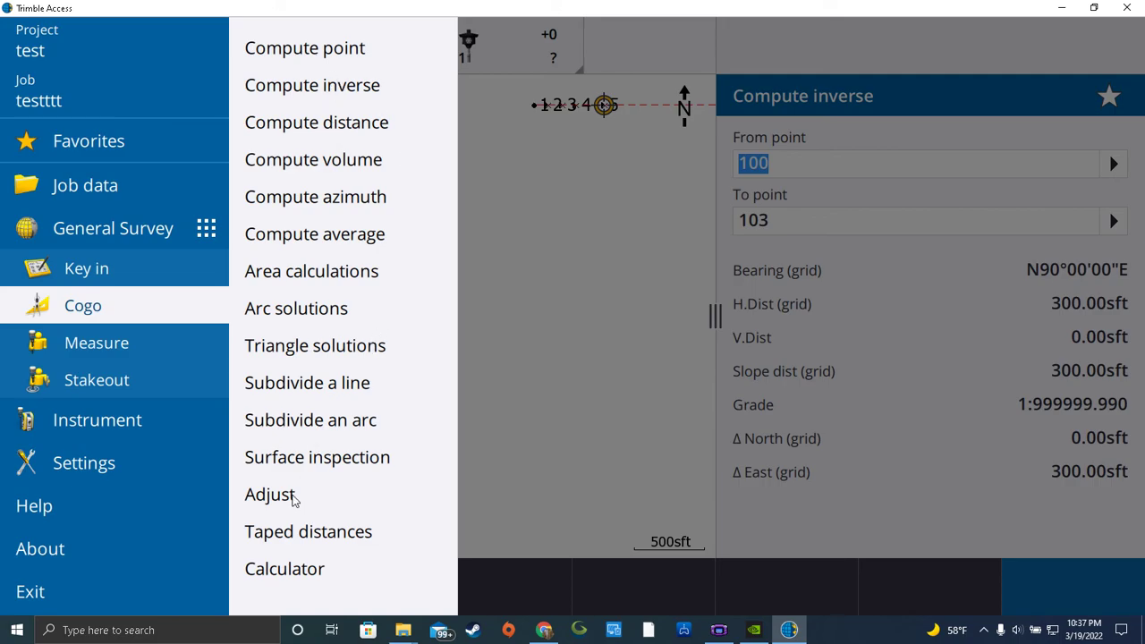
{"action": "left_click", "coordinate": [293, 499]}
{"action": "left_click", "coordinate": [528, 88]}
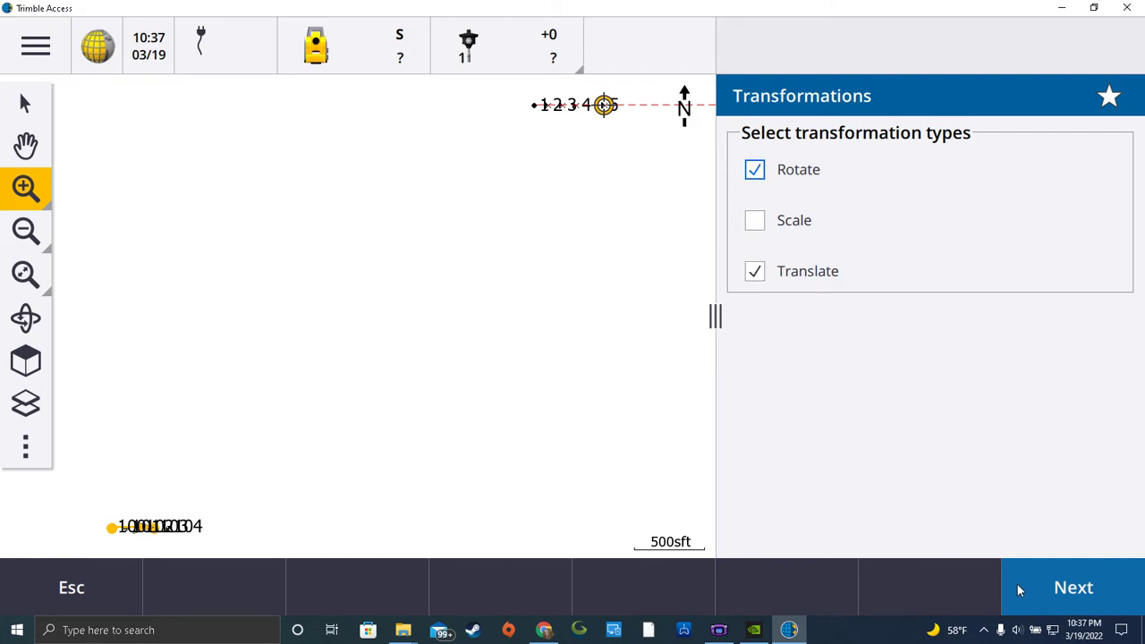
{"action": "left_click", "coordinate": [1052, 590]}
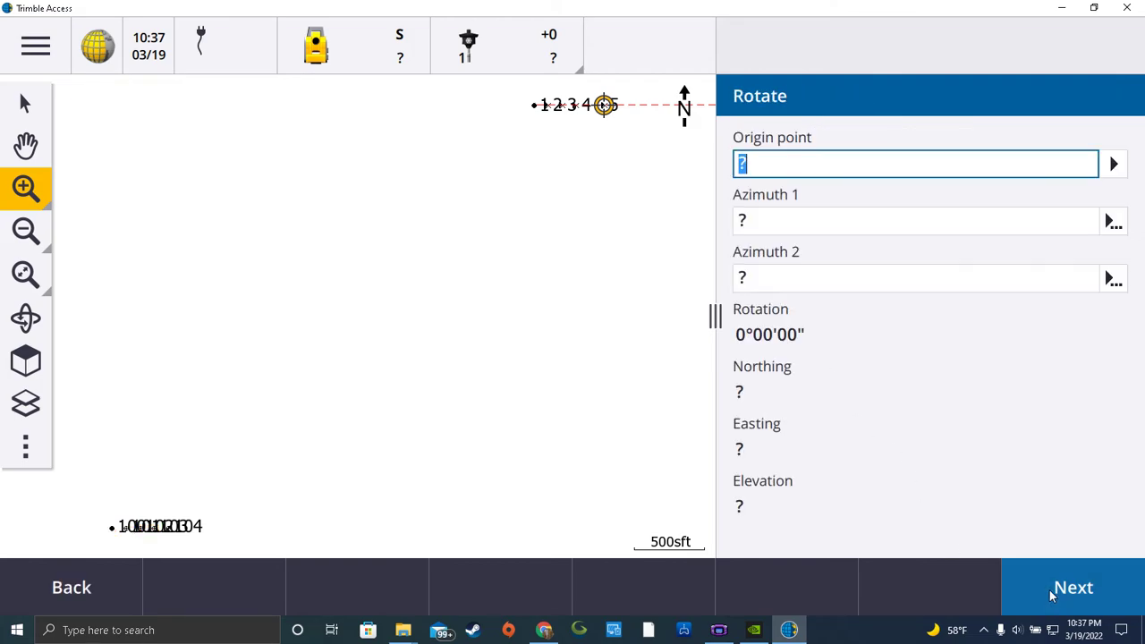
{"action": "left_click", "coordinate": [1115, 165]}
{"action": "left_click", "coordinate": [1123, 148]}
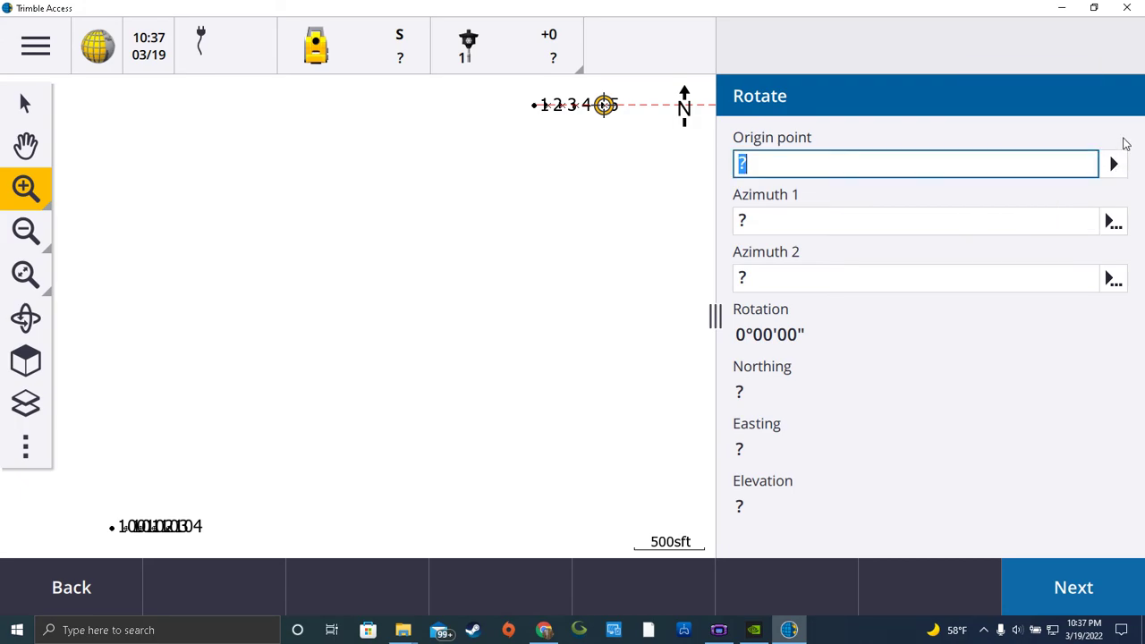
{"action": "left_click", "coordinate": [1114, 222]}
{"action": "left_click", "coordinate": [1003, 101]}
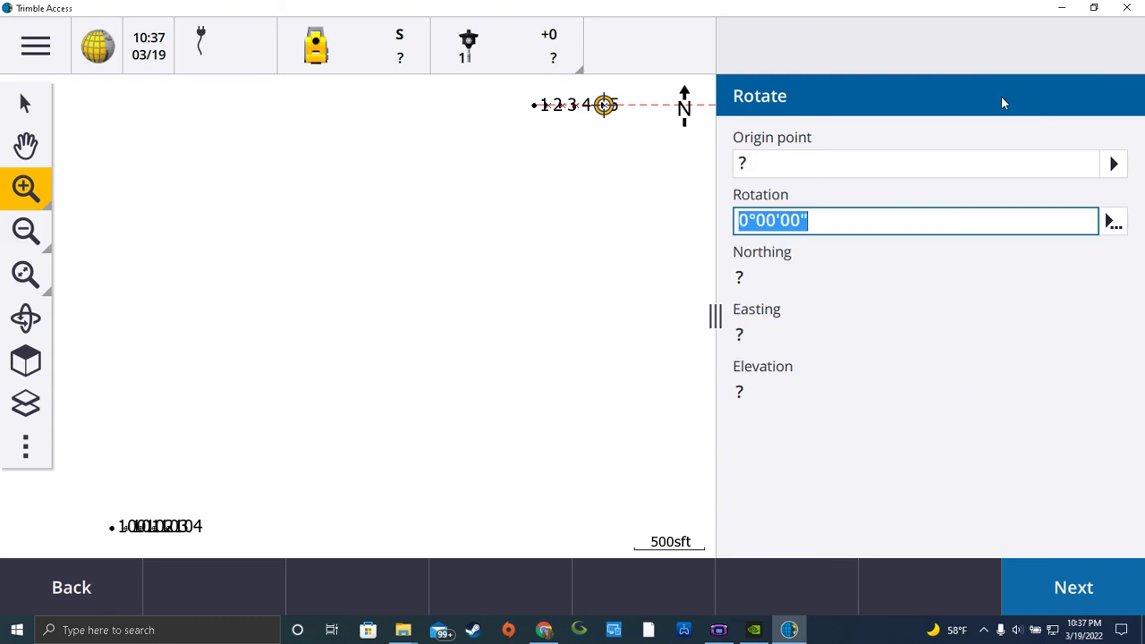
{"action": "left_click", "coordinate": [1113, 222]}
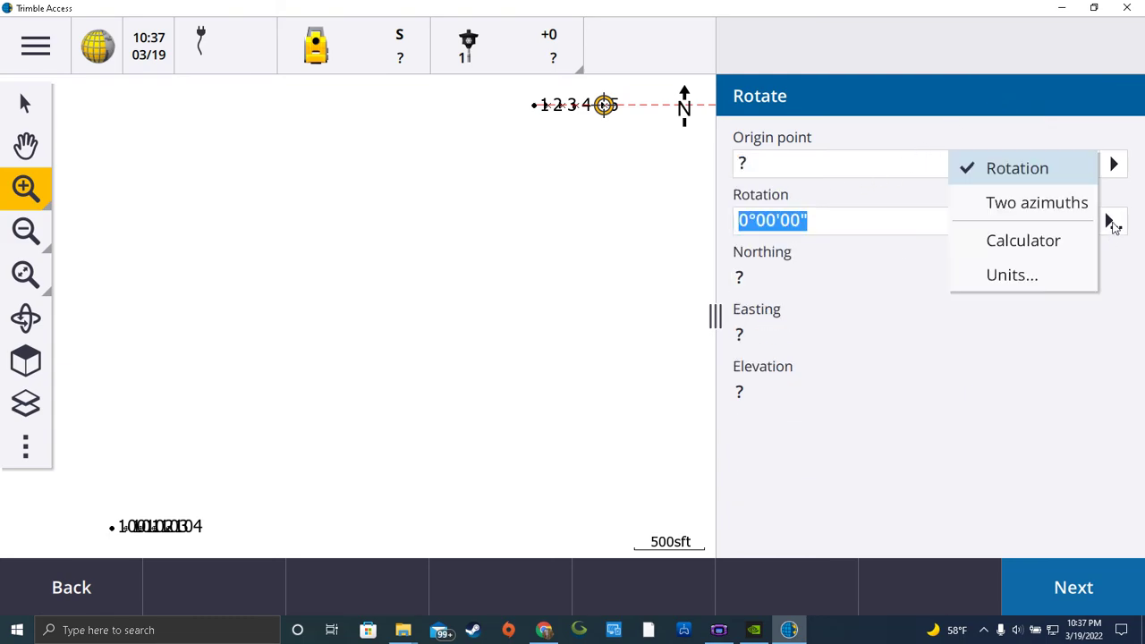
{"action": "left_click", "coordinate": [1002, 206]}
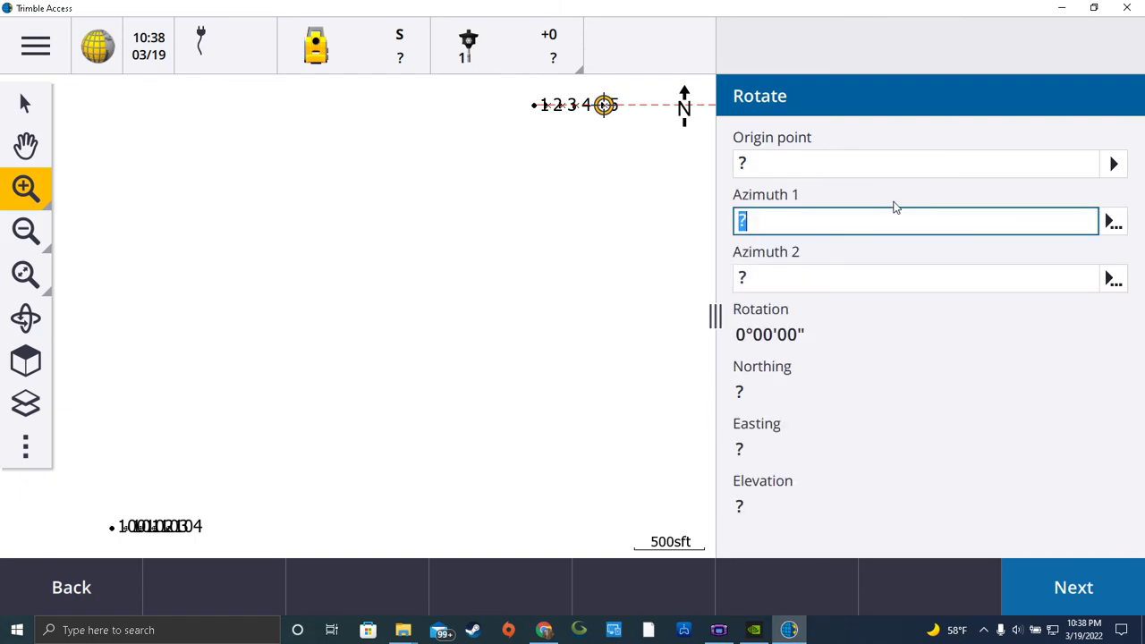
- Define the rotation with point 1 as the origin and both Azimuth 1 and Azimuth 2 set to 90°
{"action": "left_click", "coordinate": [755, 168]}
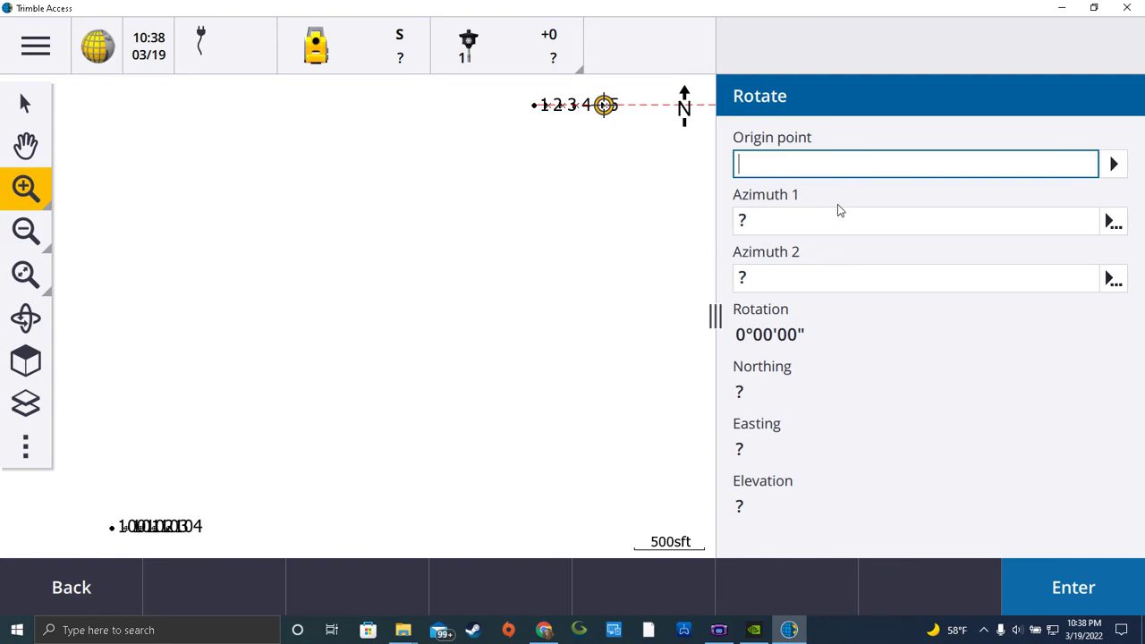
{"action": "left_click", "coordinate": [535, 109]}
{"action": "left_click", "coordinate": [775, 221]}
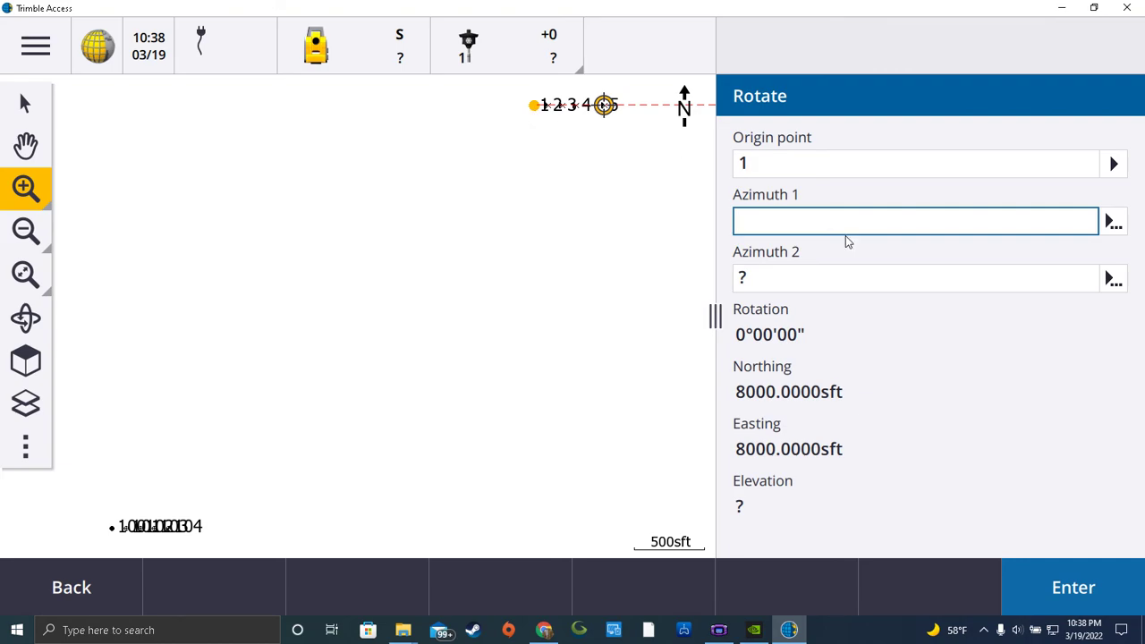
{"action": "type", "text": "90"}
{"action": "key", "text": "Tab"}
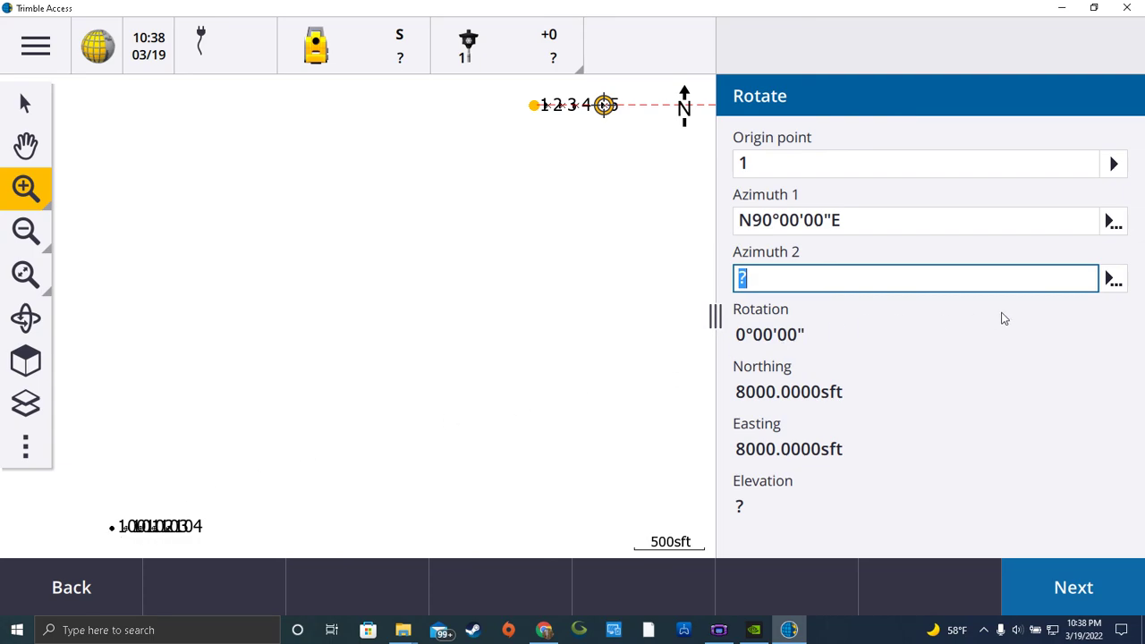
{"action": "type", "text": "90"}
{"action": "key", "text": "Return"}
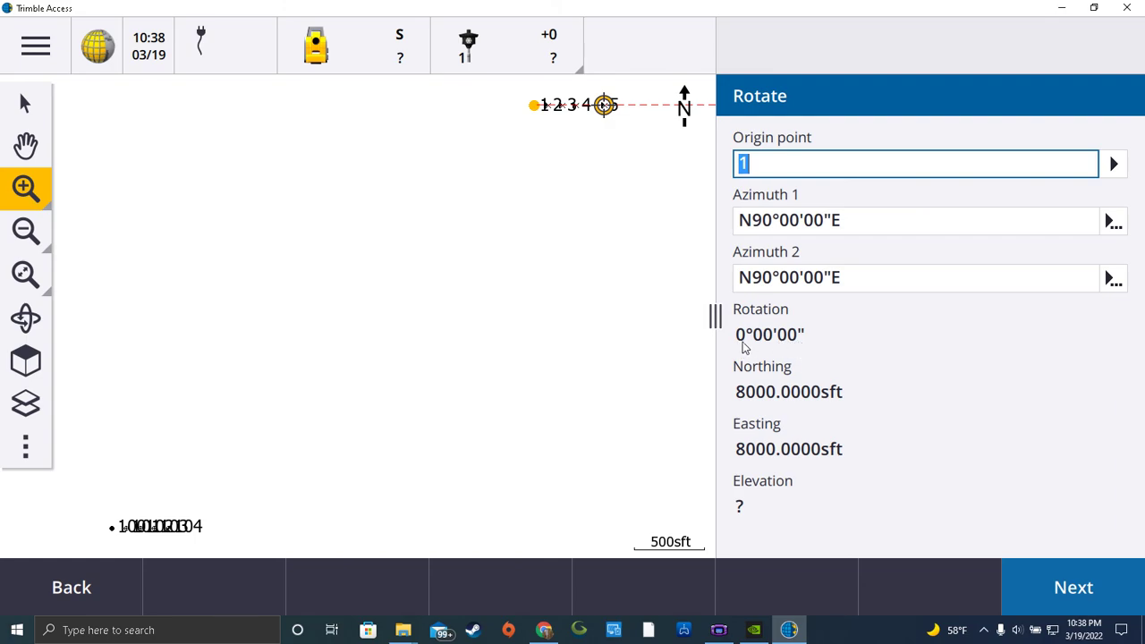
{"action": "left_click", "coordinate": [1074, 589]}
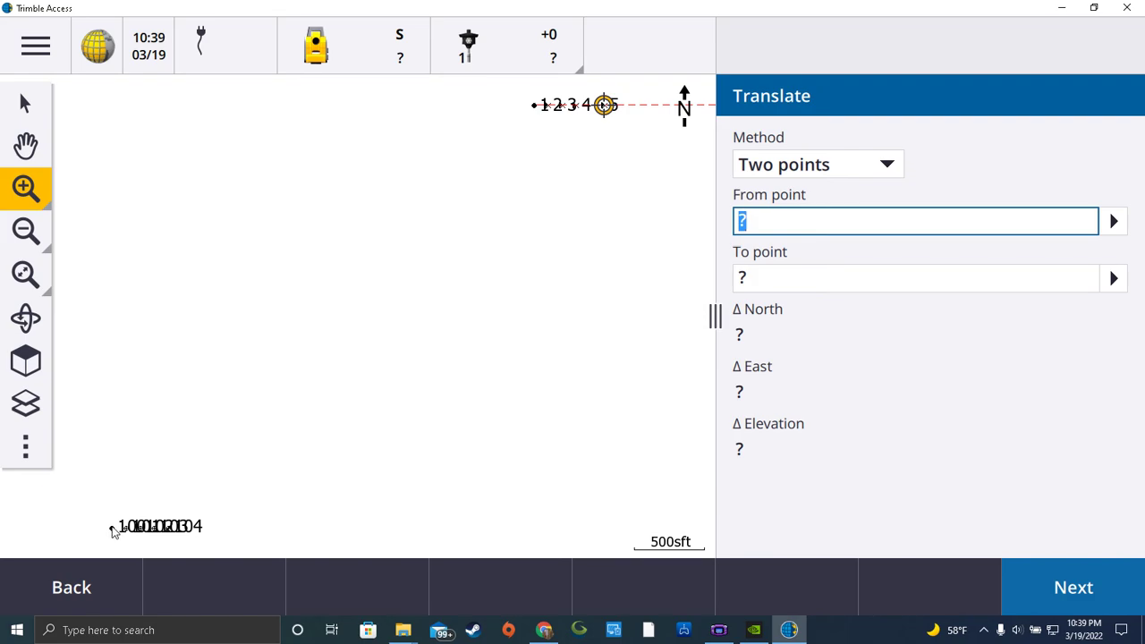
- Define the translation by the Two points method, from point 1 to point 100
{"action": "type", "text": "1"}
{"action": "left_click", "coordinate": [769, 287]}
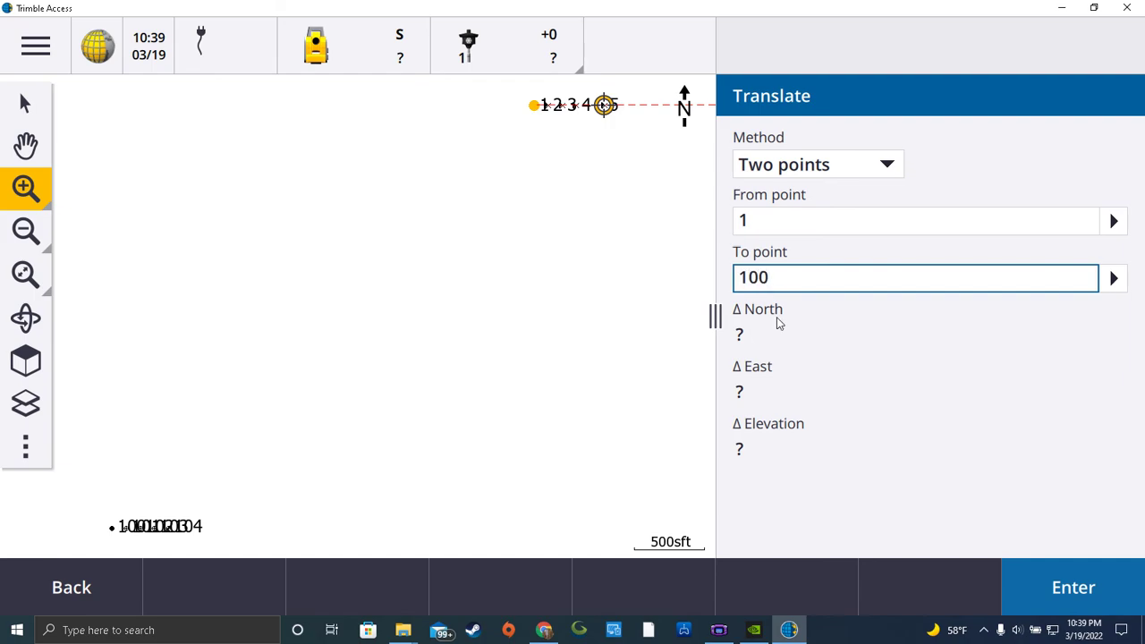
{"action": "key", "text": "Return"}
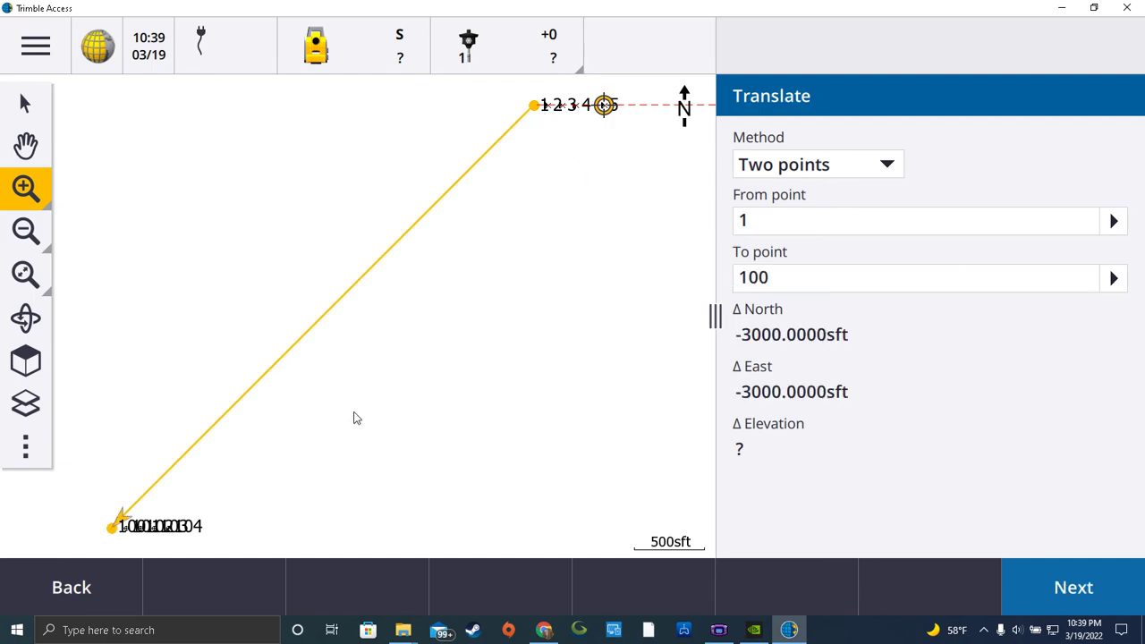
{"action": "left_click", "coordinate": [1092, 590]}
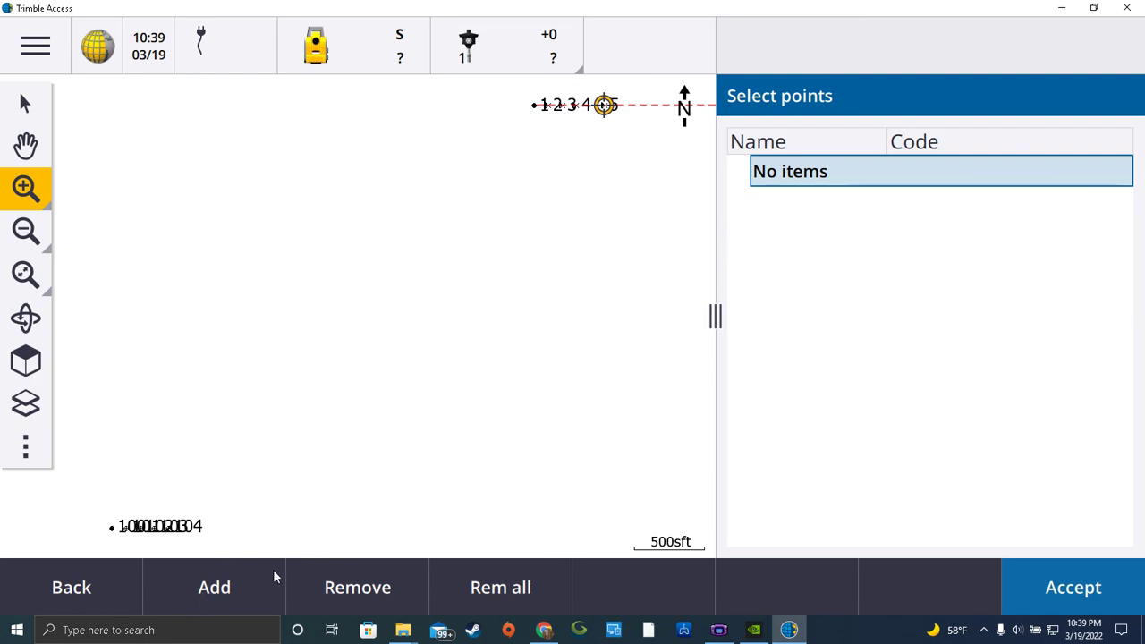
- Add points 1 to 5 to the transformation by name range
{"action": "left_click", "coordinate": [227, 578]}
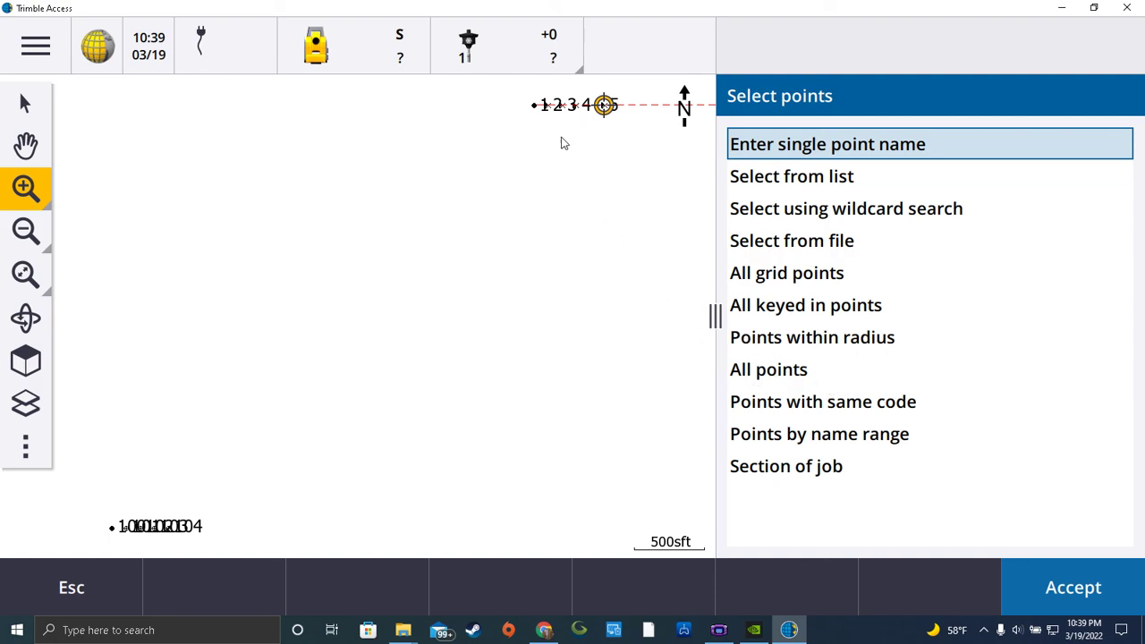
{"action": "left_click", "coordinate": [789, 436]}
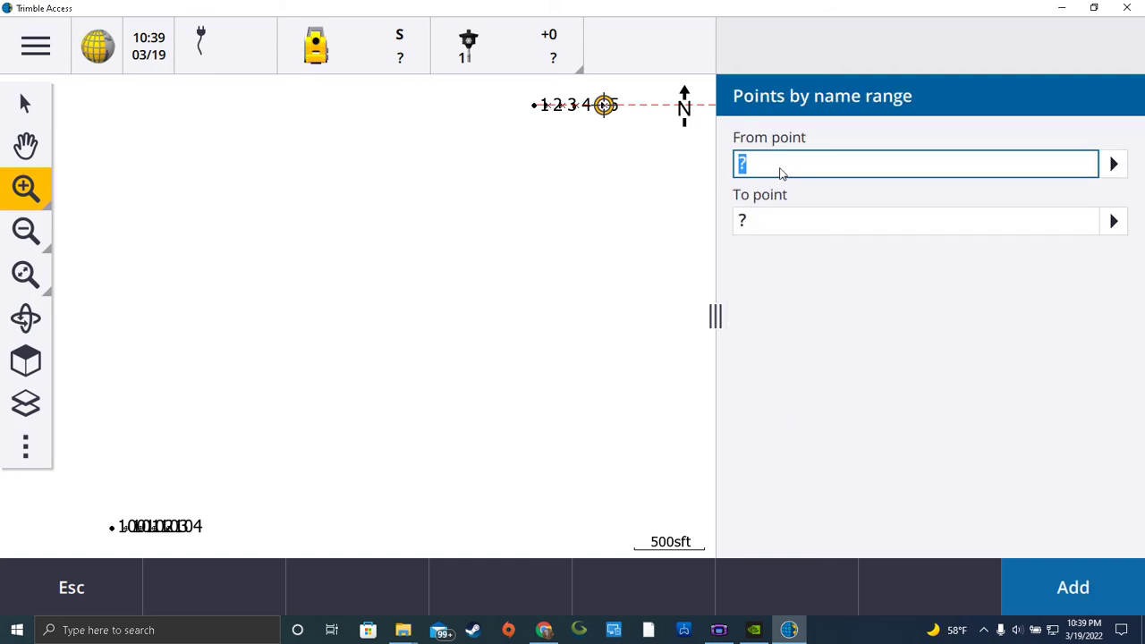
{"action": "type", "text": "1"}
{"action": "left_click", "coordinate": [780, 228]}
{"action": "type", "text": "5"}
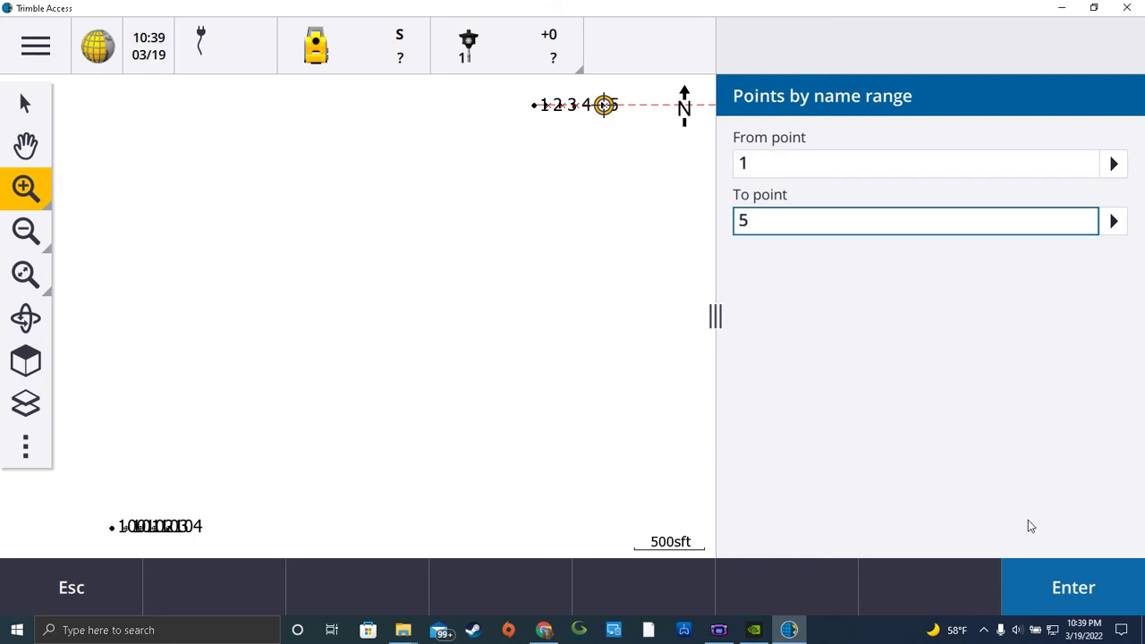
{"action": "left_click", "coordinate": [1073, 594]}
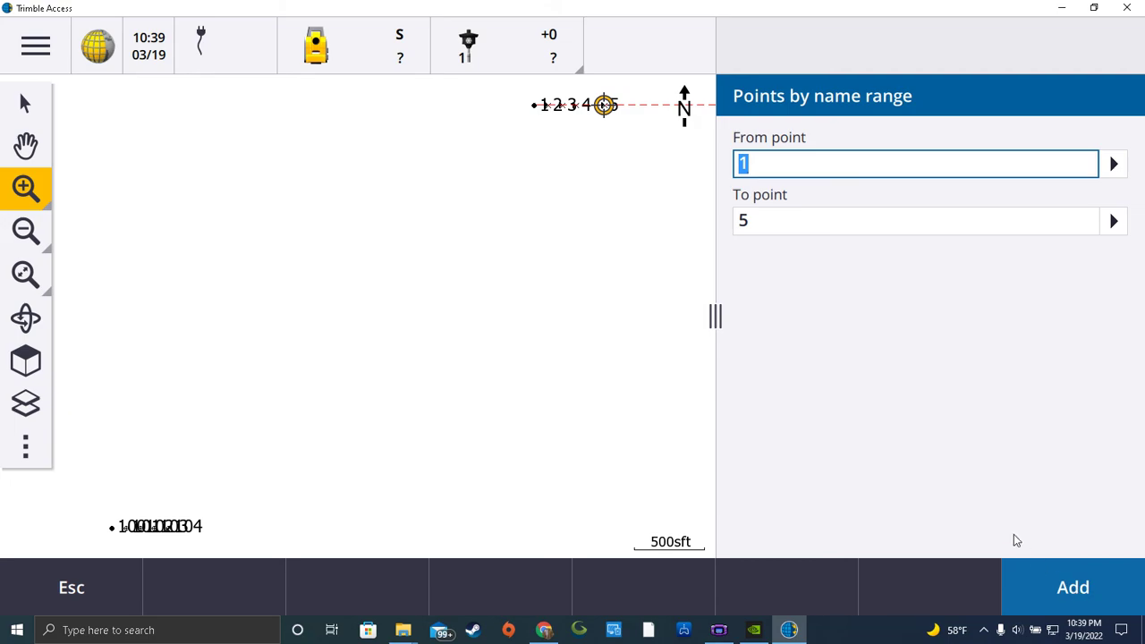
{"action": "left_click", "coordinate": [1034, 579]}
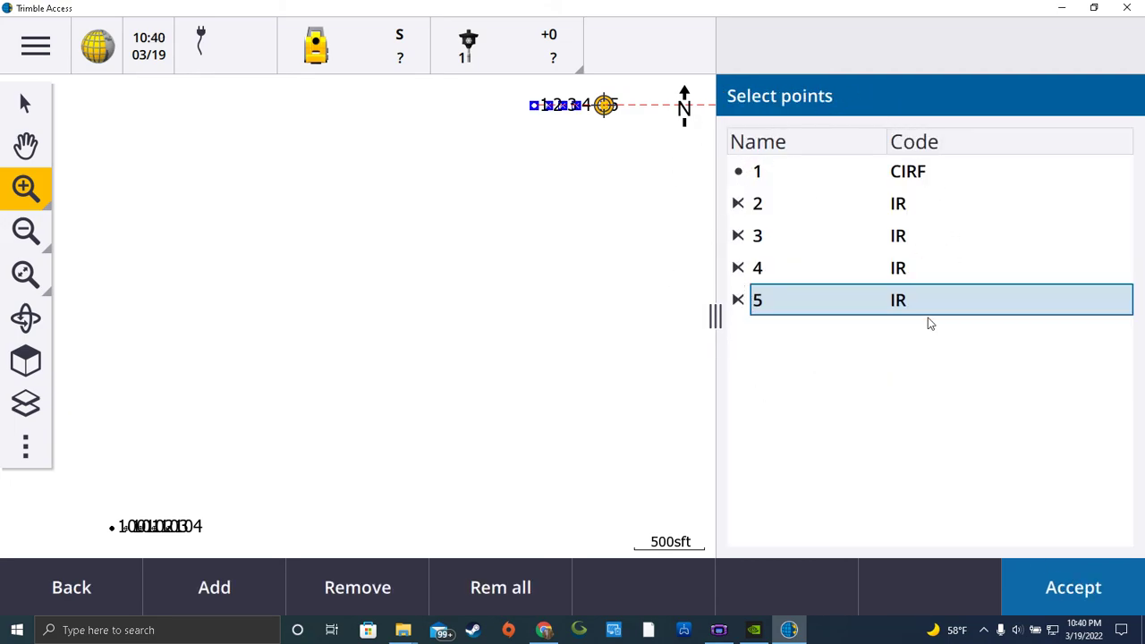
- Accept the point selection and apply the defined transformation to points 1 to 5
{"action": "left_click", "coordinate": [1059, 594]}
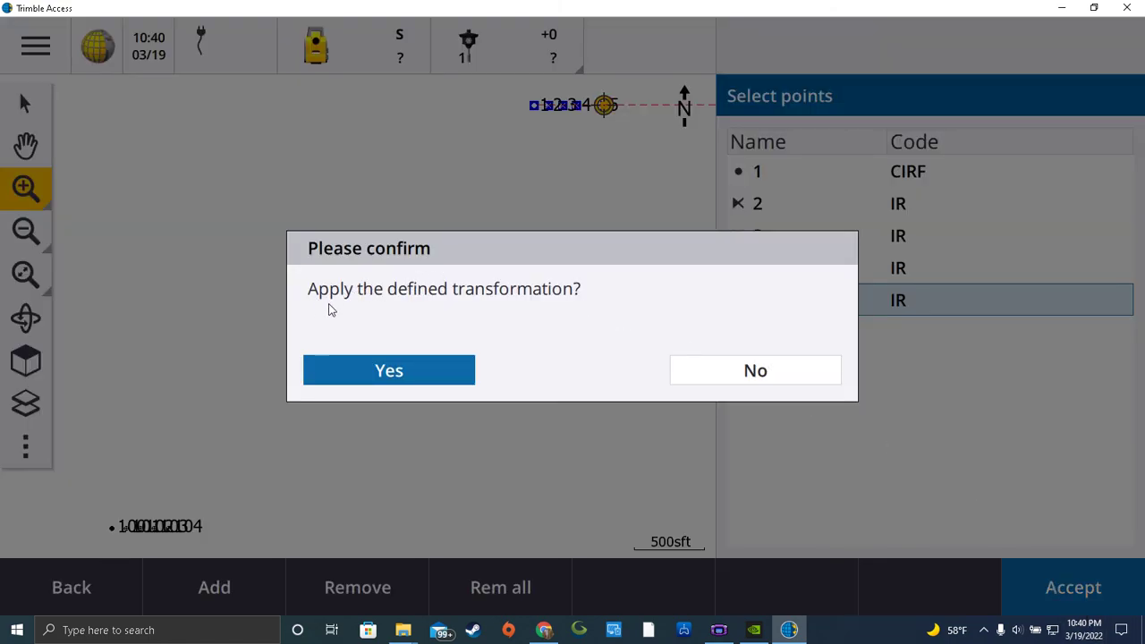
{"action": "left_click", "coordinate": [399, 375]}
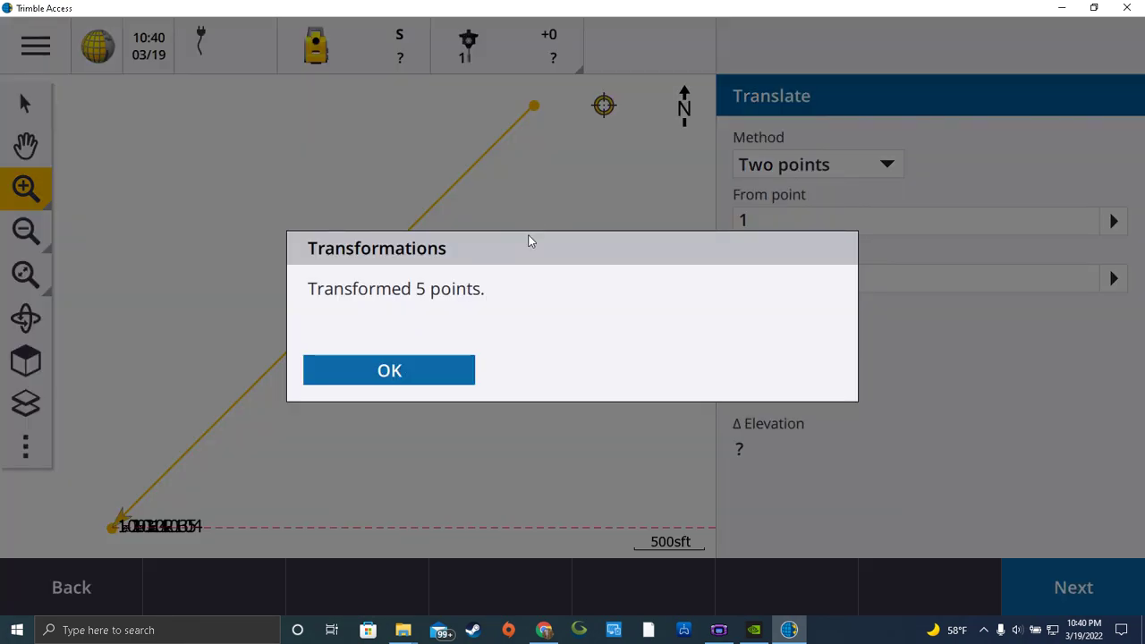
{"action": "left_click", "coordinate": [389, 370]}
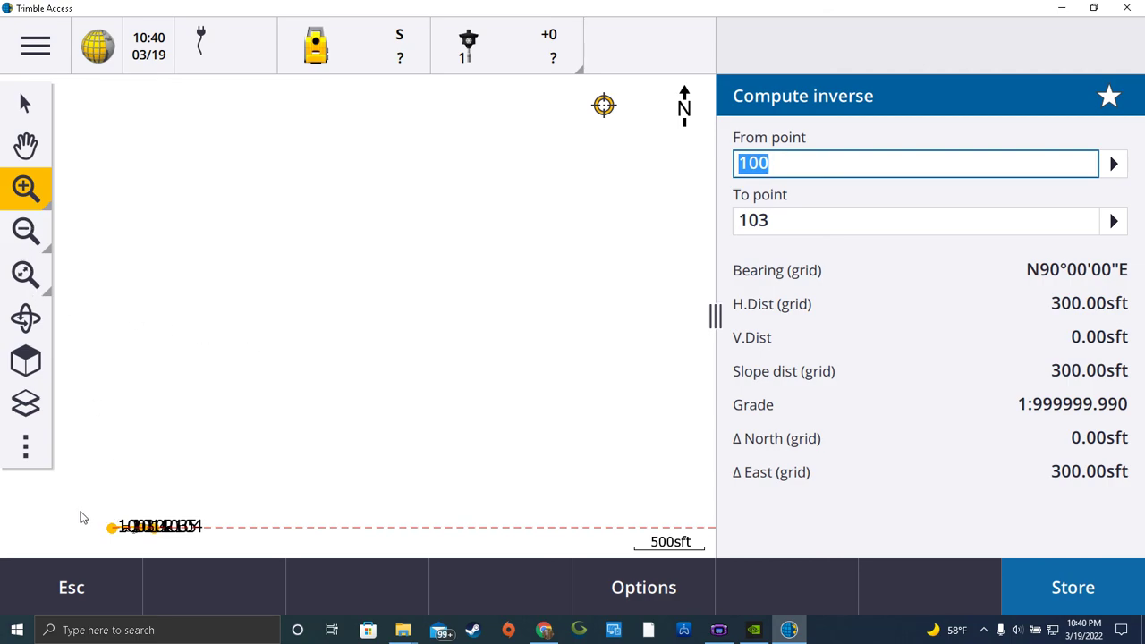
- Check the transformed points against points 100 to 104 on the map and store the inverse from point 100 to point 103
{"action": "left_click_drag", "start_coordinate": [80, 511], "coordinate": [283, 561]}
{"action": "left_click_drag", "start_coordinate": [116, 234], "coordinate": [442, 358]}
{"action": "left_click_drag", "start_coordinate": [113, 287], "coordinate": [508, 364]}
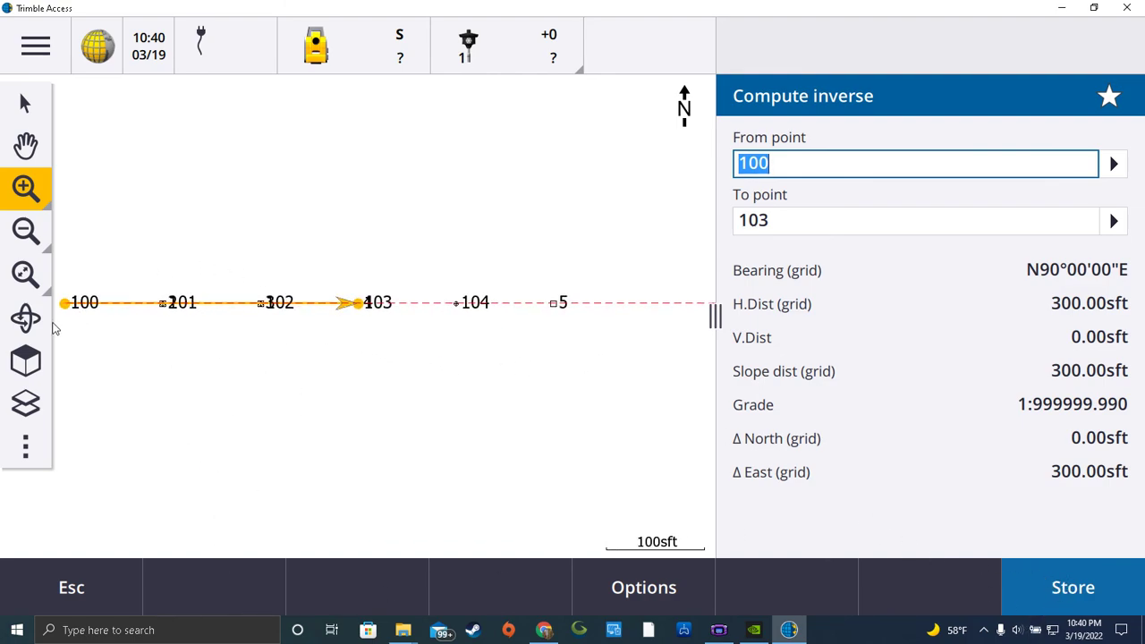
{"action": "left_click", "coordinate": [1059, 588]}
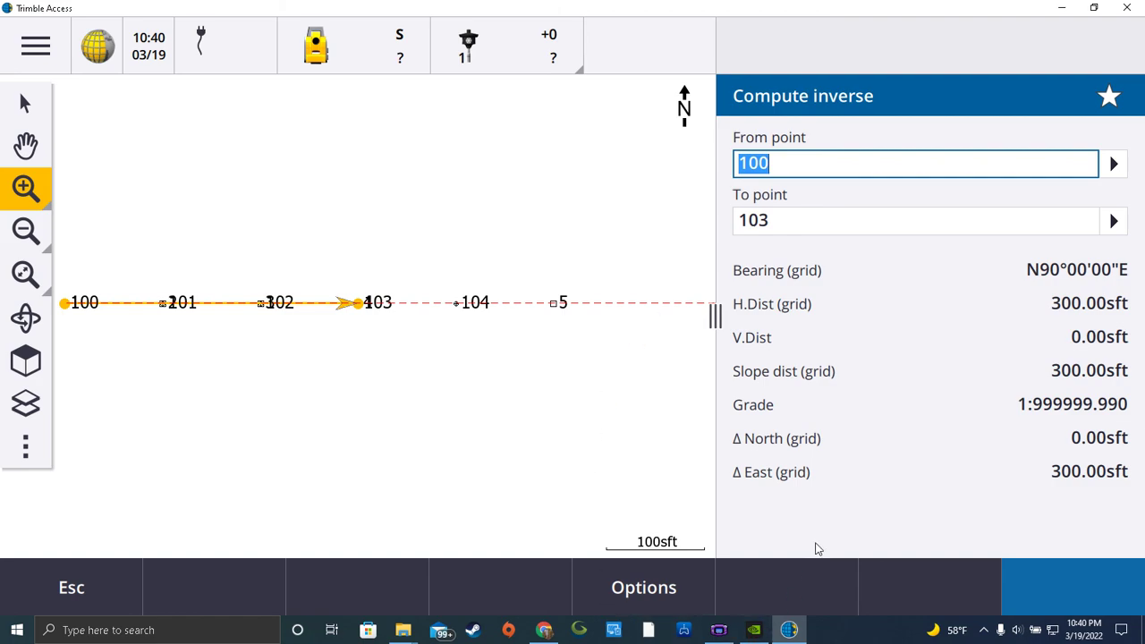